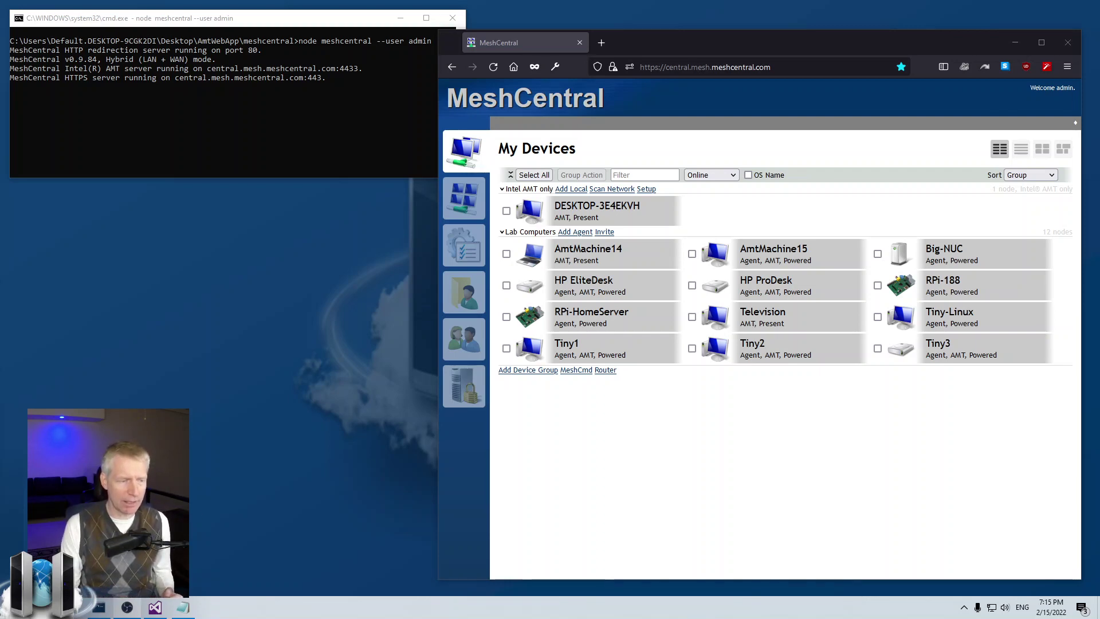
# Step: Open the Downloads folder in a new file explorer window and place it beneath the terminal, clear of the device list
pyautogui.press('super+e')
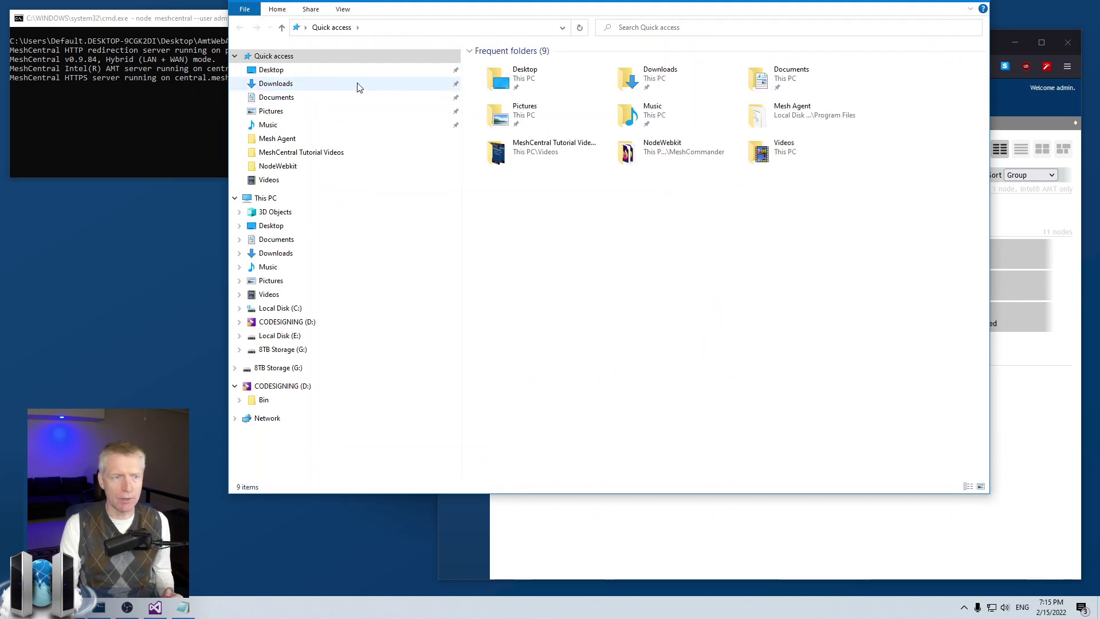
pyautogui.click(341, 85)
pyautogui.moveTo(683, 3); pyautogui.dragTo(463, 404)
# Step: Download the Windows x64 mesh agent for the Lab Computers device group and close the agent dialog
pyautogui.click(487, 381)
pyautogui.click(567, 233)
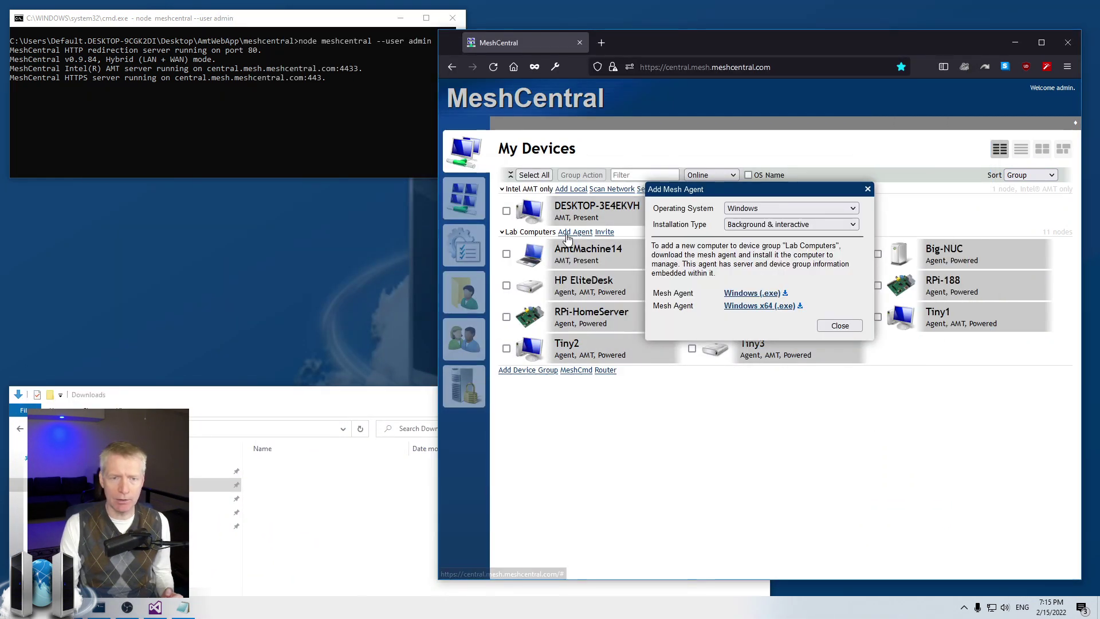
pyautogui.click(763, 307)
pyautogui.click(1029, 350)
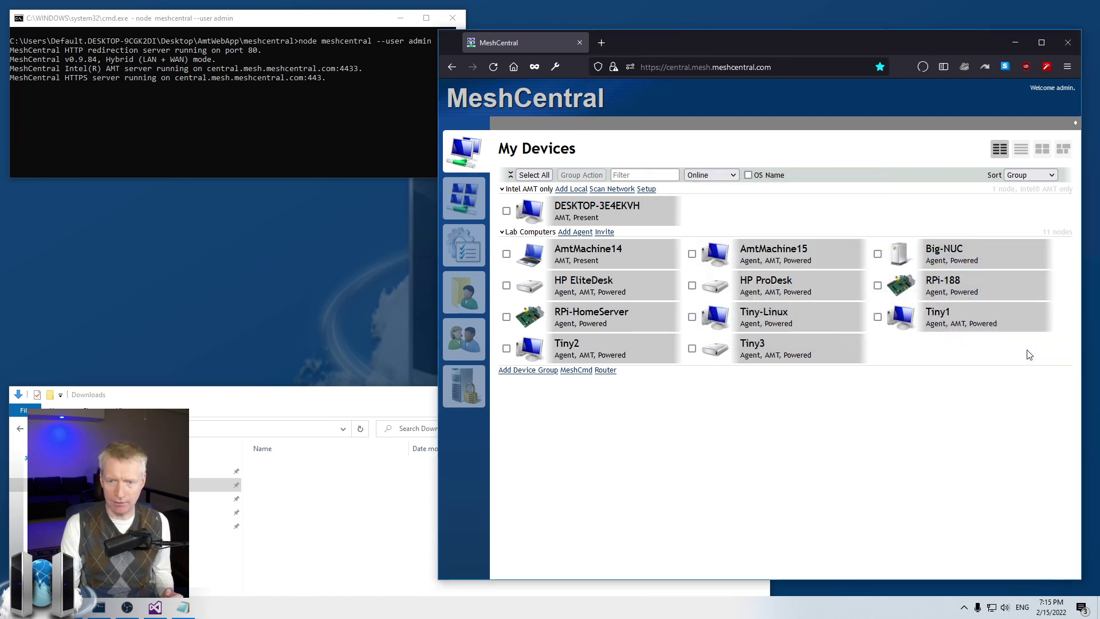
# Step: Inspect the digital signature details of the downloaded meshagent64-LabComputers.exe, then close its properties
pyautogui.click(360, 399)
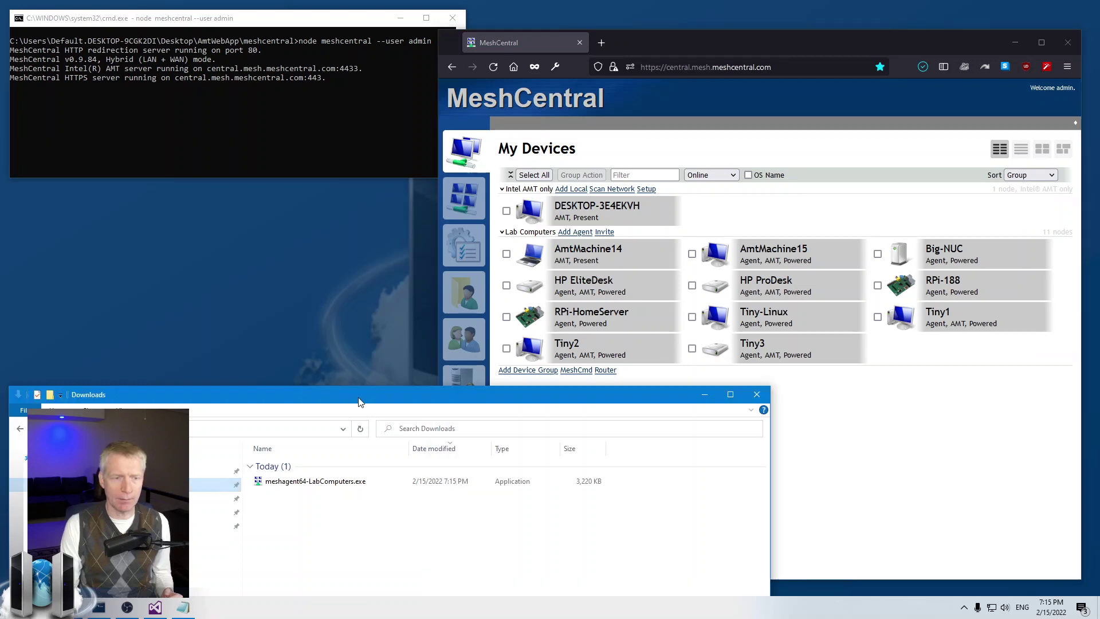
pyautogui.moveTo(360, 400); pyautogui.dragTo(437, 220)
pyautogui.rightClick(383, 308)
pyautogui.click(398, 295)
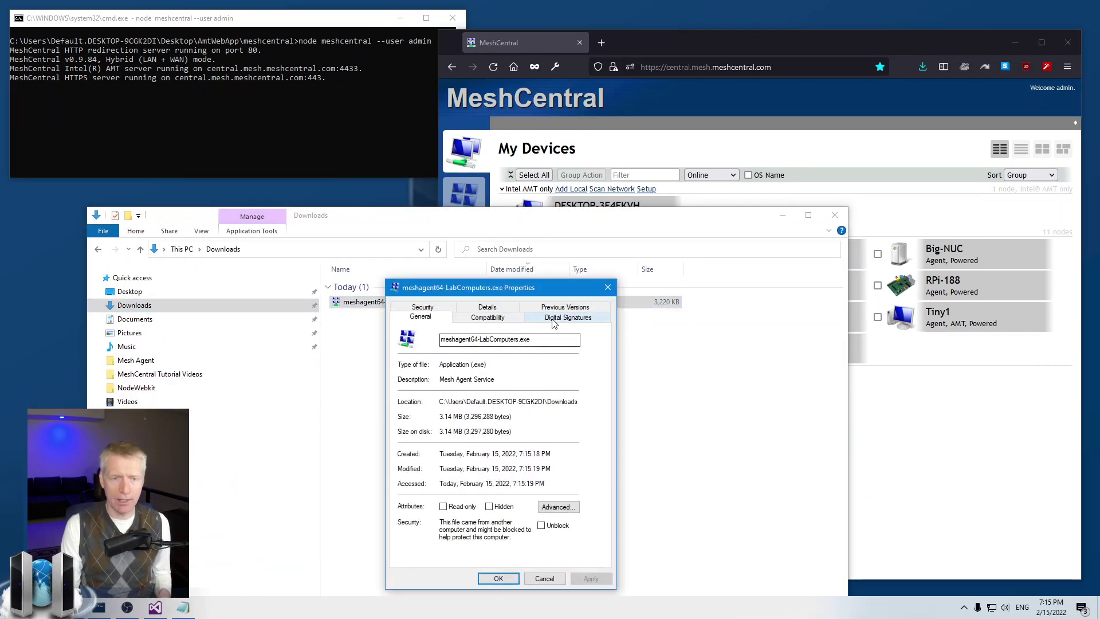
pyautogui.click(566, 317)
pyautogui.doubleClick(487, 366)
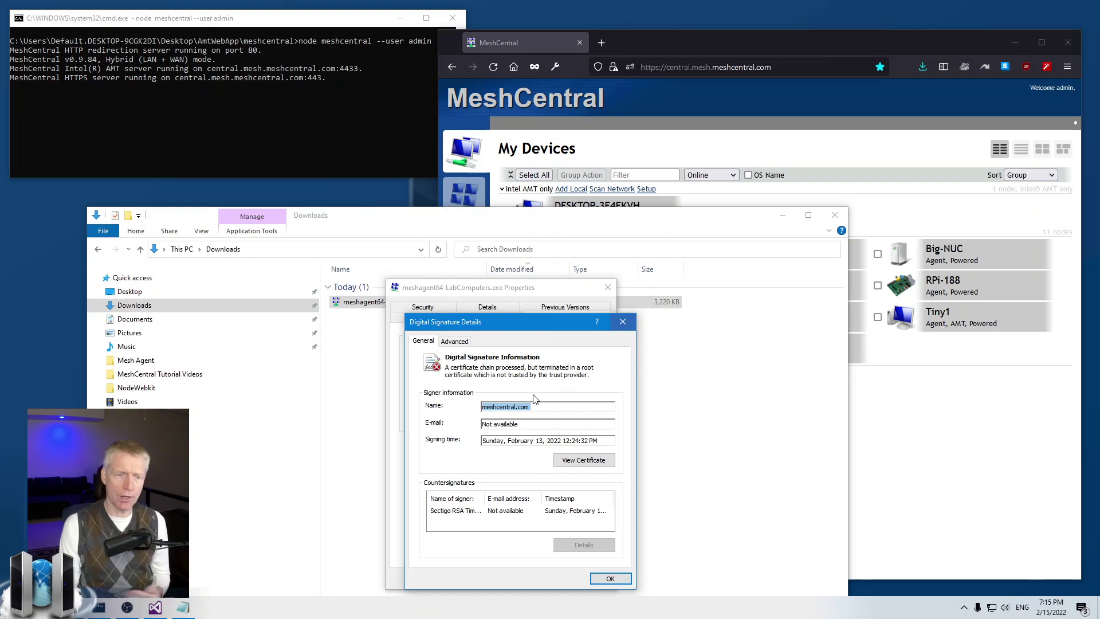
pyautogui.click(622, 323)
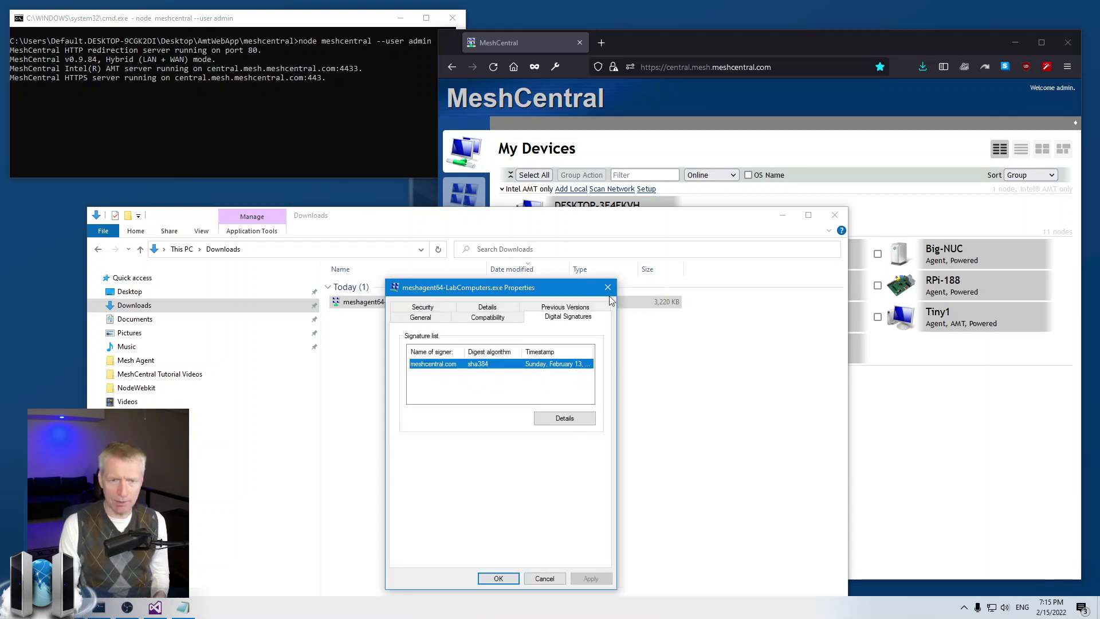
pyautogui.click(609, 287)
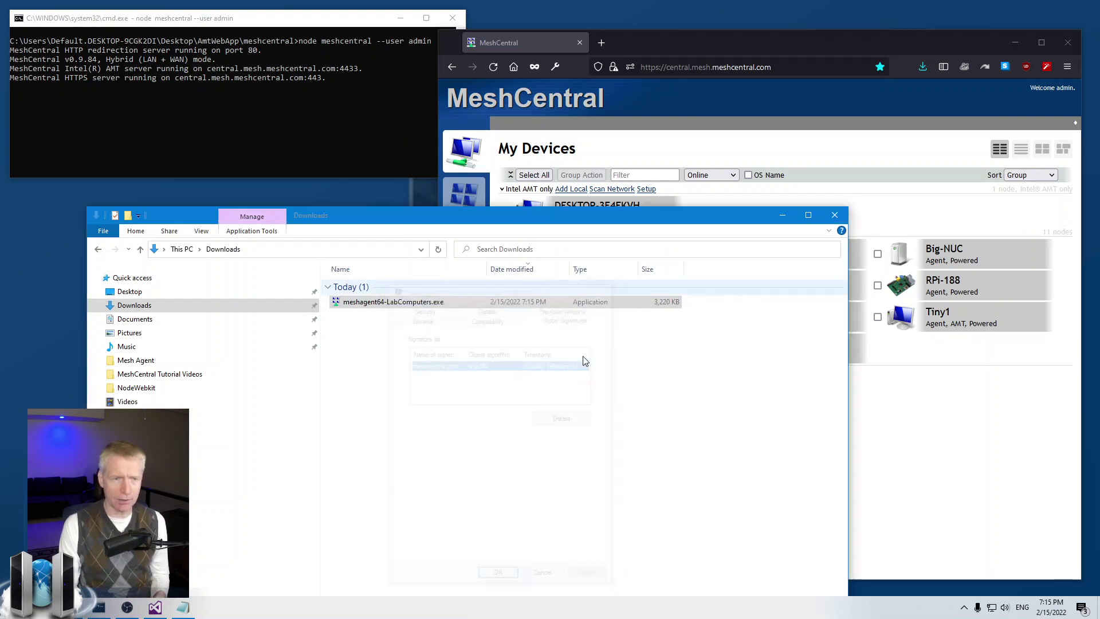
# Step: Browse from the Desktop to the agents folder inside AmtWebApp\meshcentral
pyautogui.click(129, 292)
pyautogui.doubleClick(424, 311)
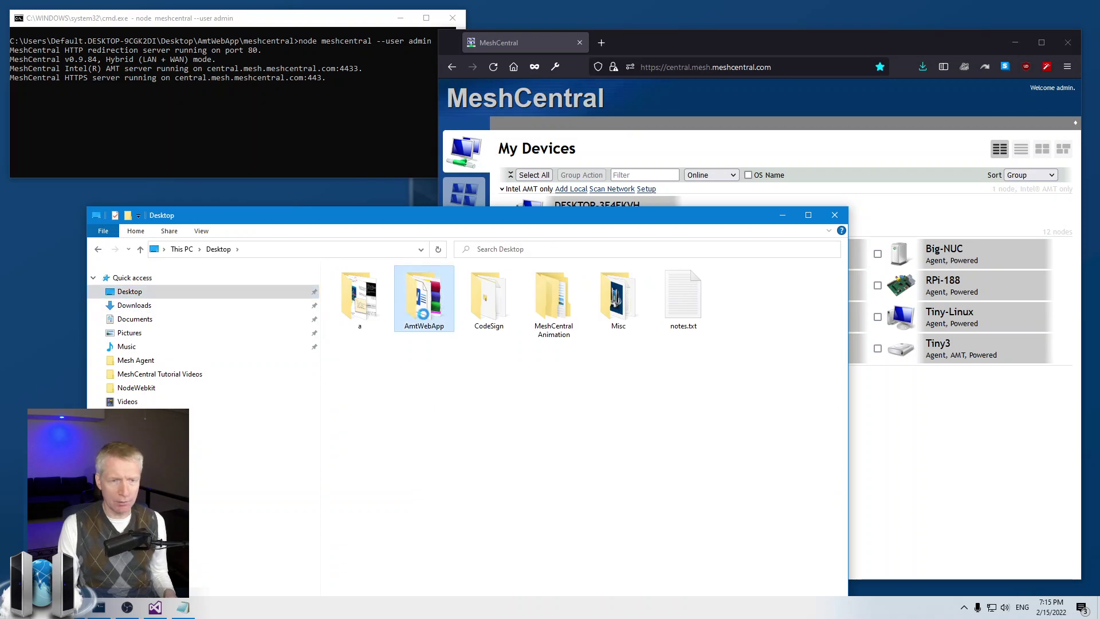
pyautogui.click(382, 373)
pyautogui.doubleClick(382, 373)
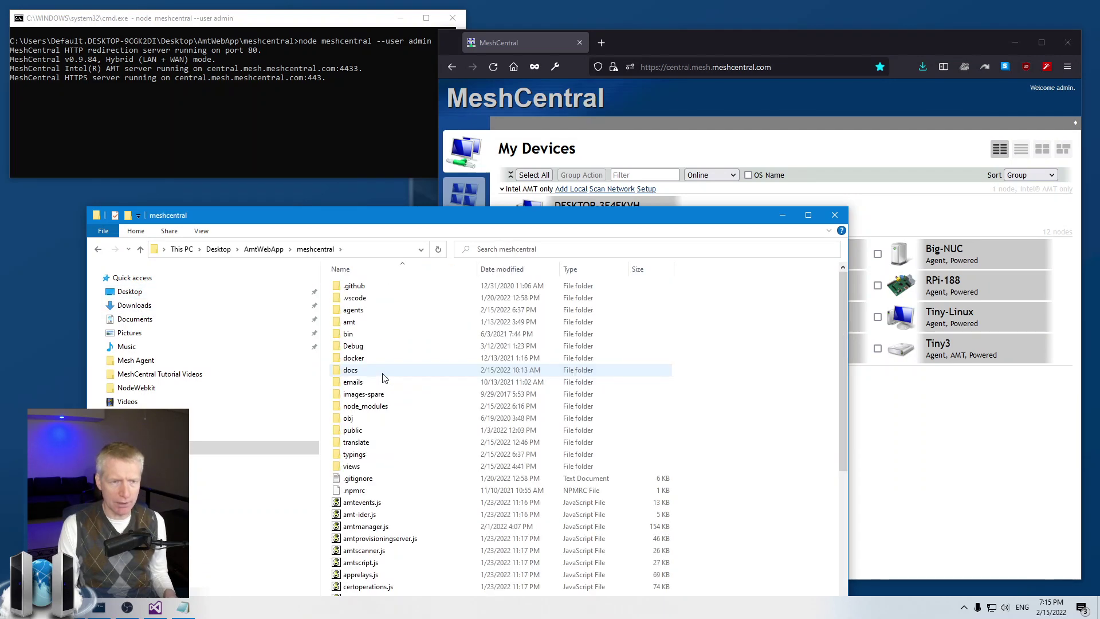
pyautogui.doubleClick(377, 313)
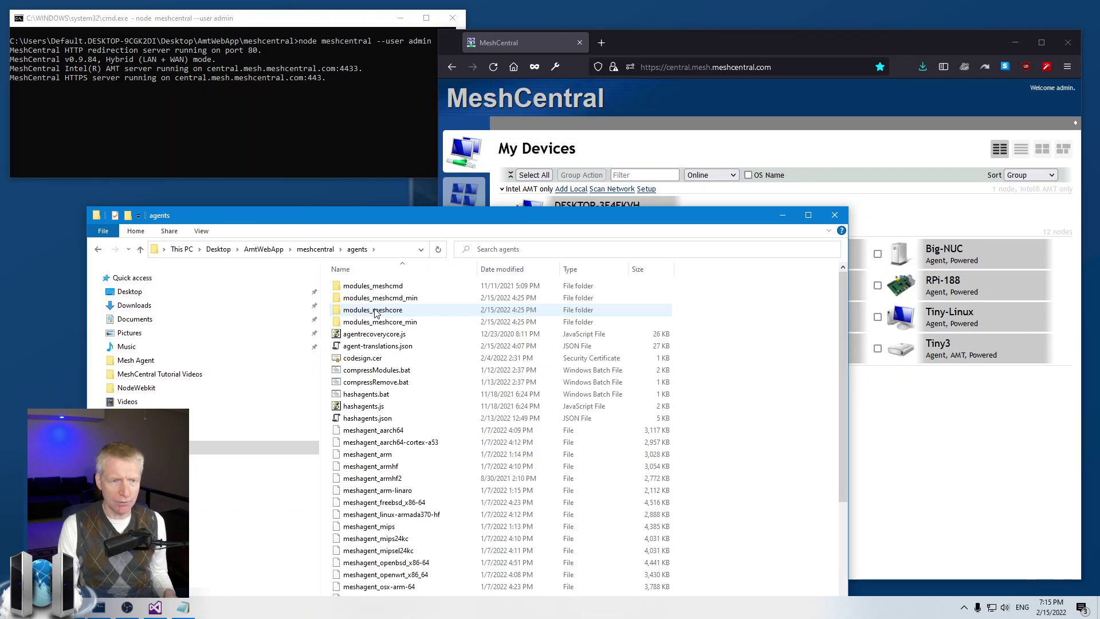
# Step: View the codesign.cer certificate in the agents folder and close it
pyautogui.doubleClick(385, 360)
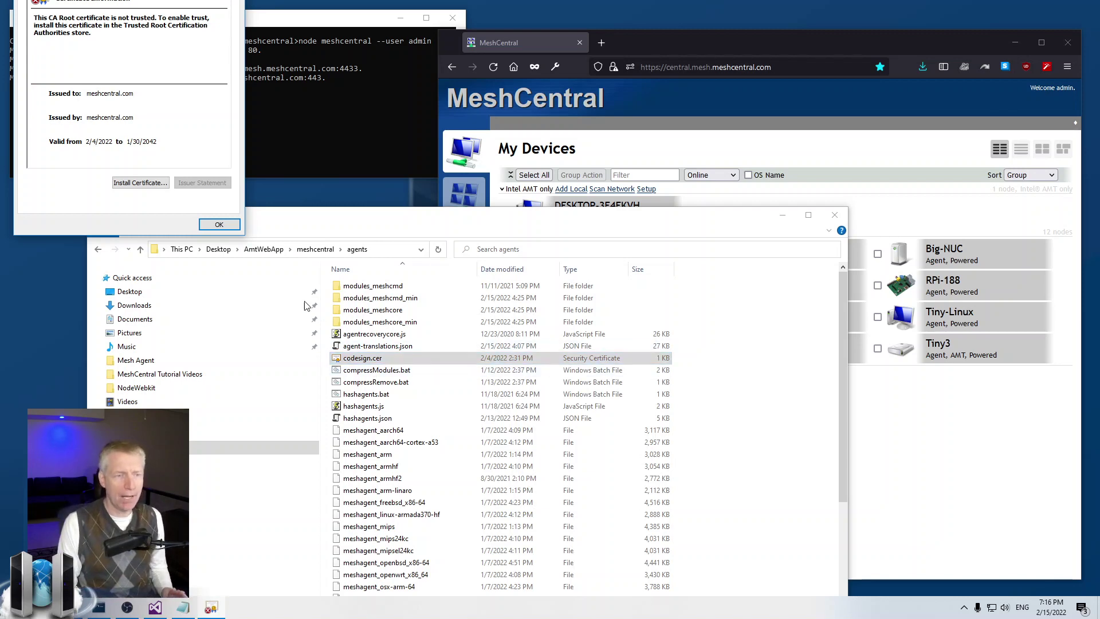
pyautogui.click(234, 225)
pyautogui.click(729, 392)
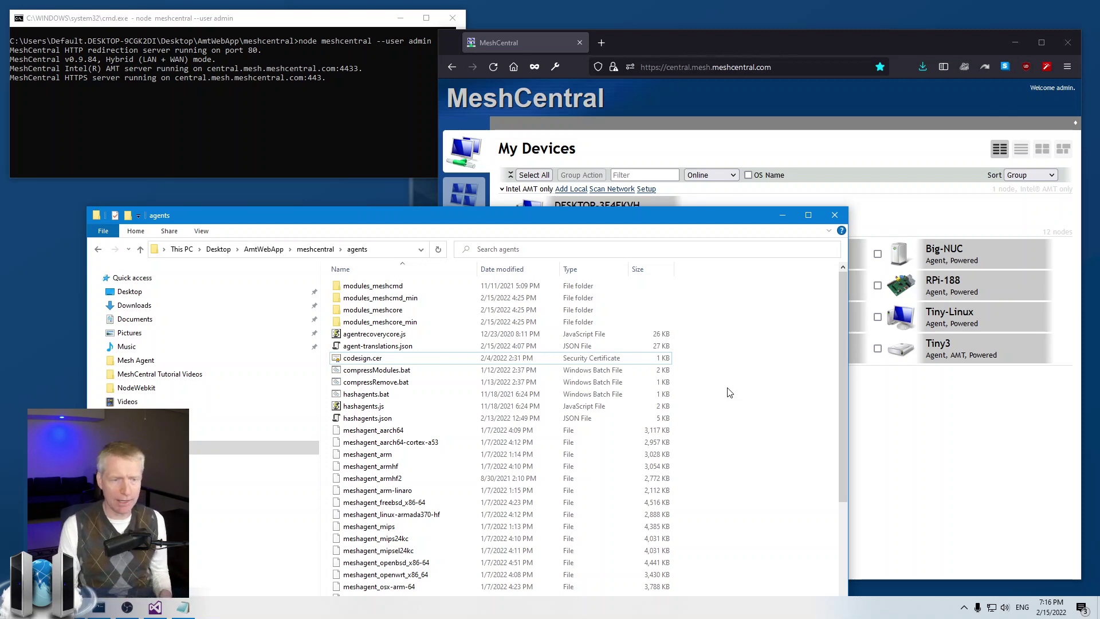
# Step: Examine the signed MeshCmd and MeshService executables in the agents folder alongside the unsigned MeshService64 files
pyautogui.scroll(-6, 729, 392)
pyautogui.moveTo(524, 220); pyautogui.dragTo(575, 45)
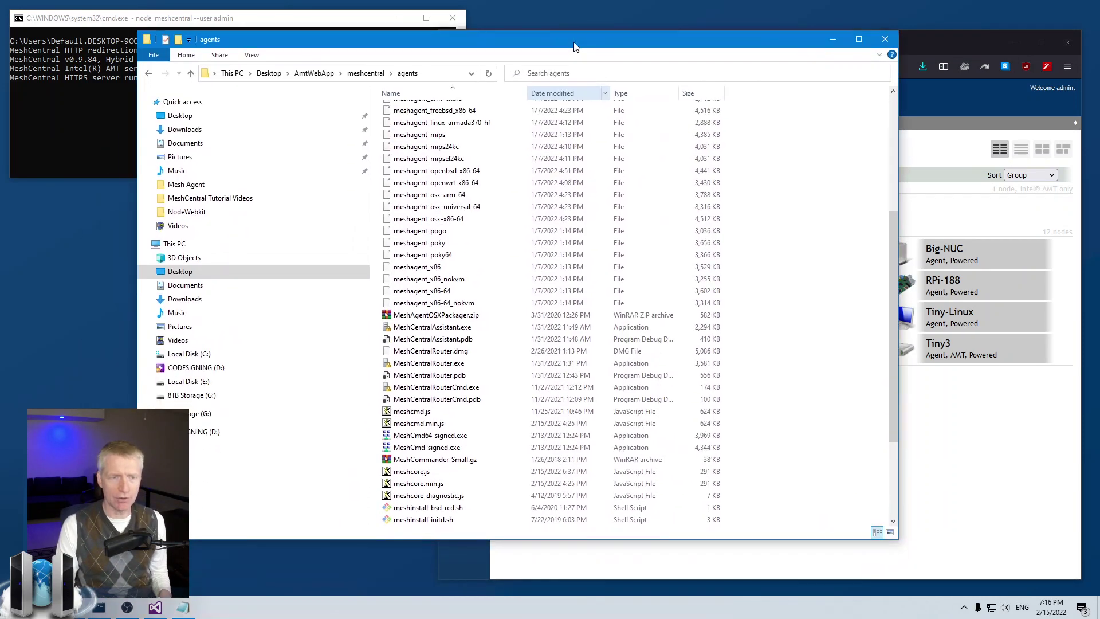
pyautogui.scroll(6, 589, 269)
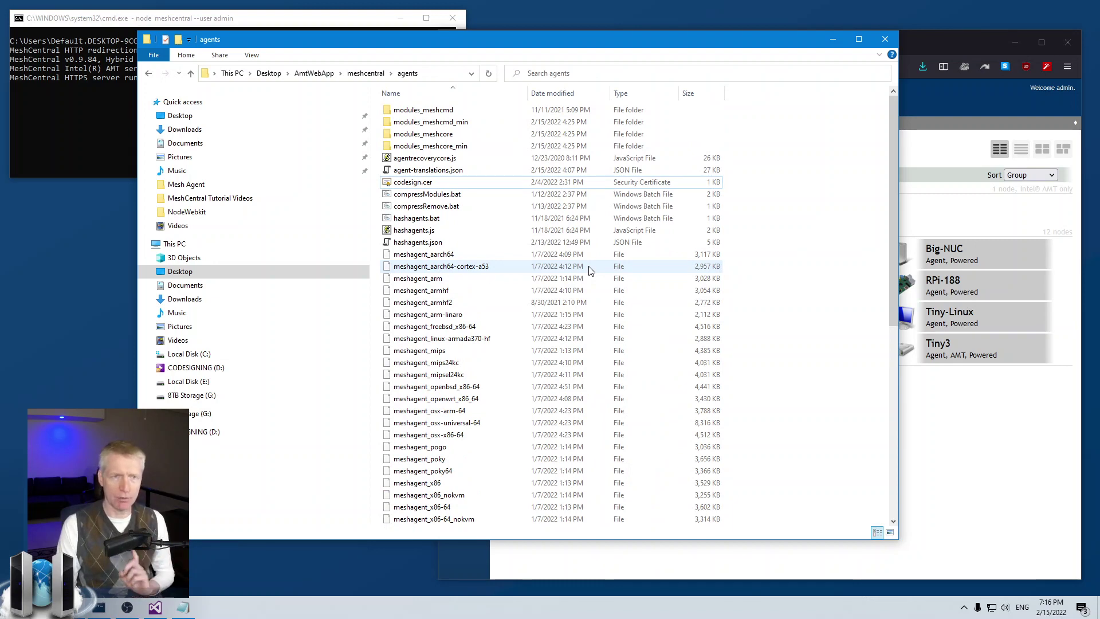
pyautogui.scroll(-8, 590, 271)
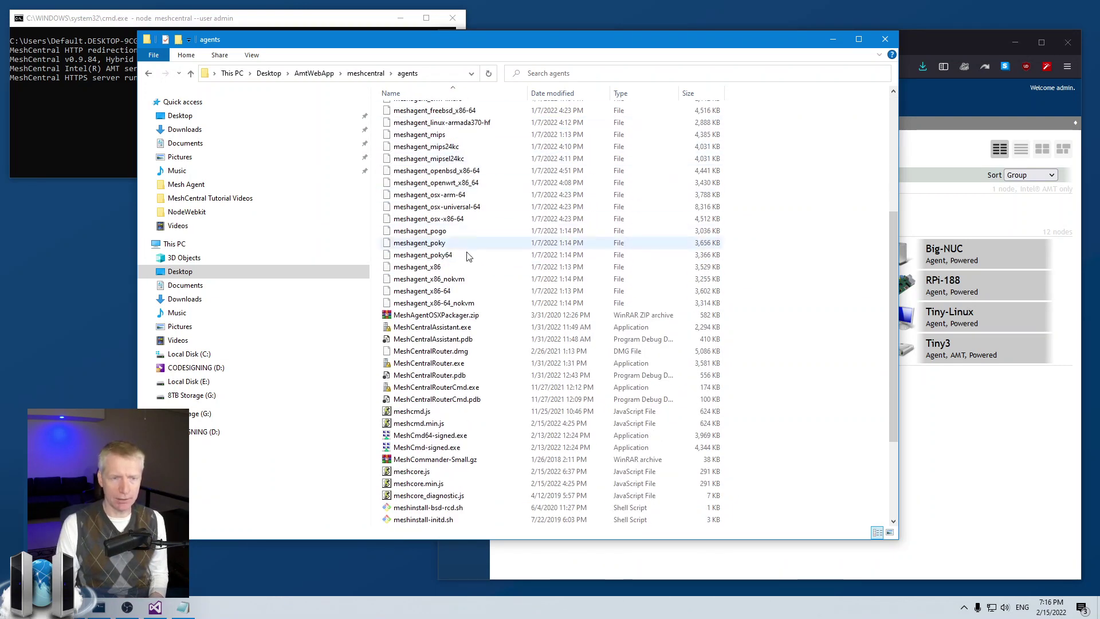
pyautogui.scroll(-1, 476, 316)
pyautogui.click(435, 327)
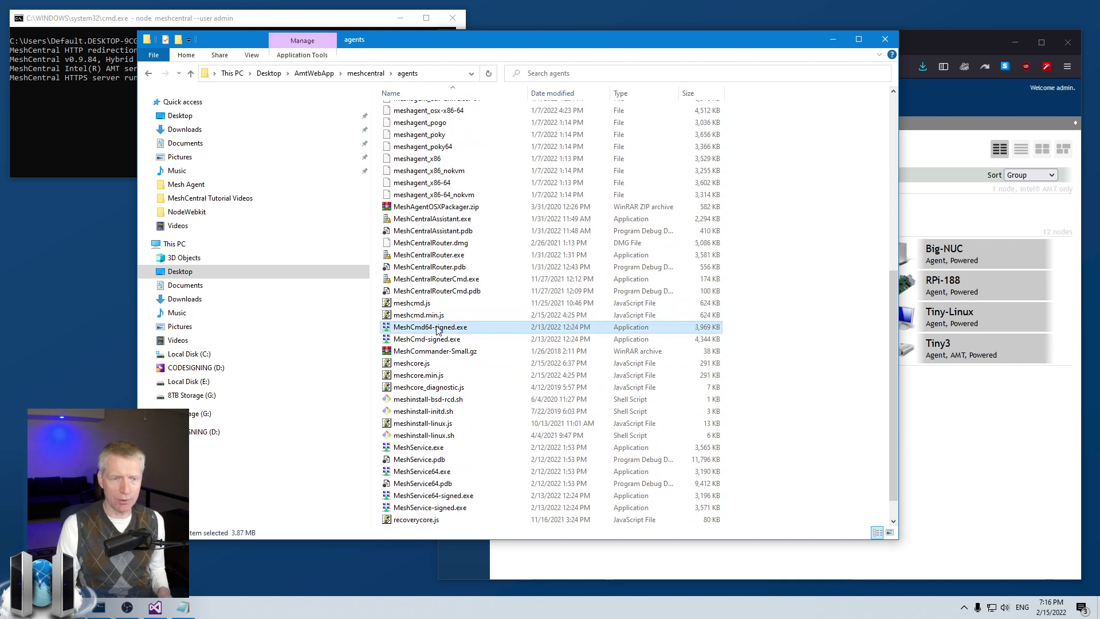
pyautogui.click(437, 339)
pyautogui.scroll(-1, 437, 402)
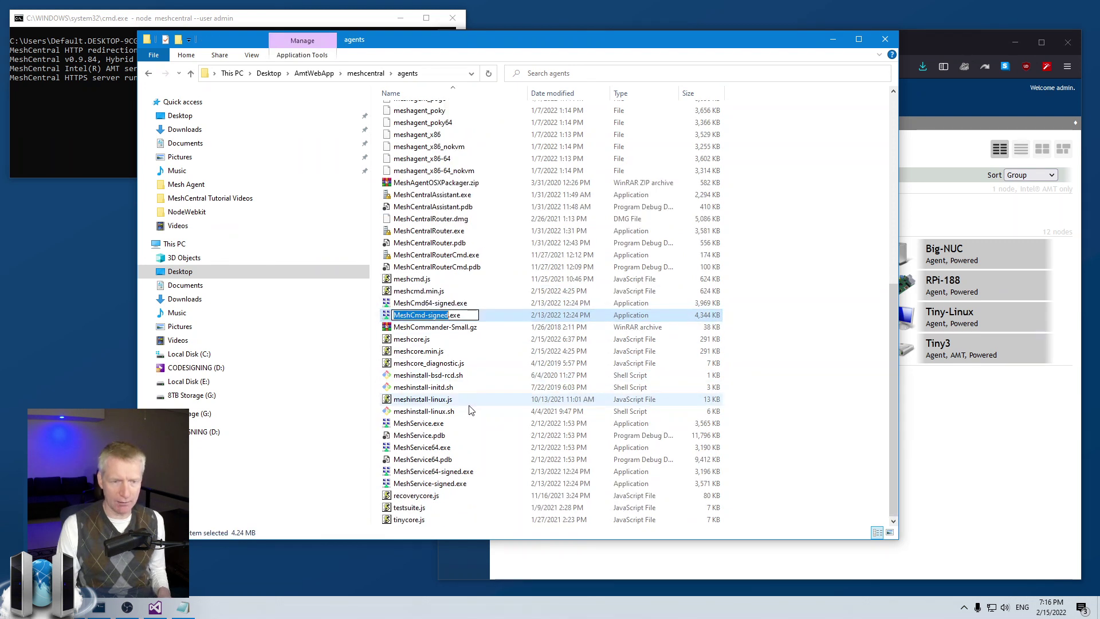
pyautogui.click(436, 472)
pyautogui.click(437, 485)
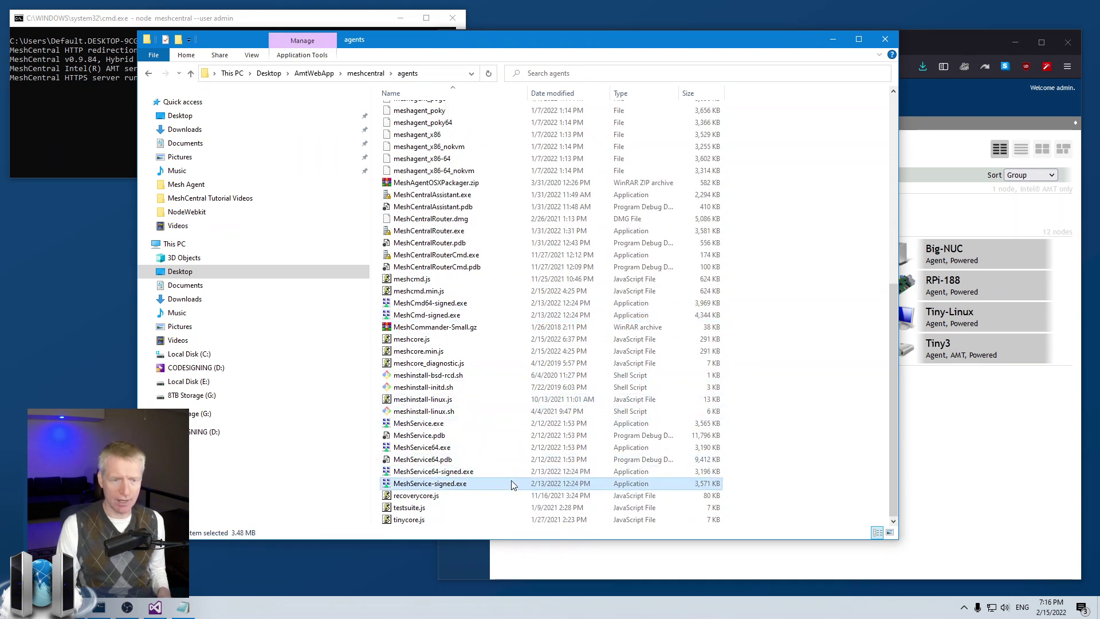
pyautogui.keyDown('ctrl'); pyautogui.click(441, 471); pyautogui.keyUp('ctrl')
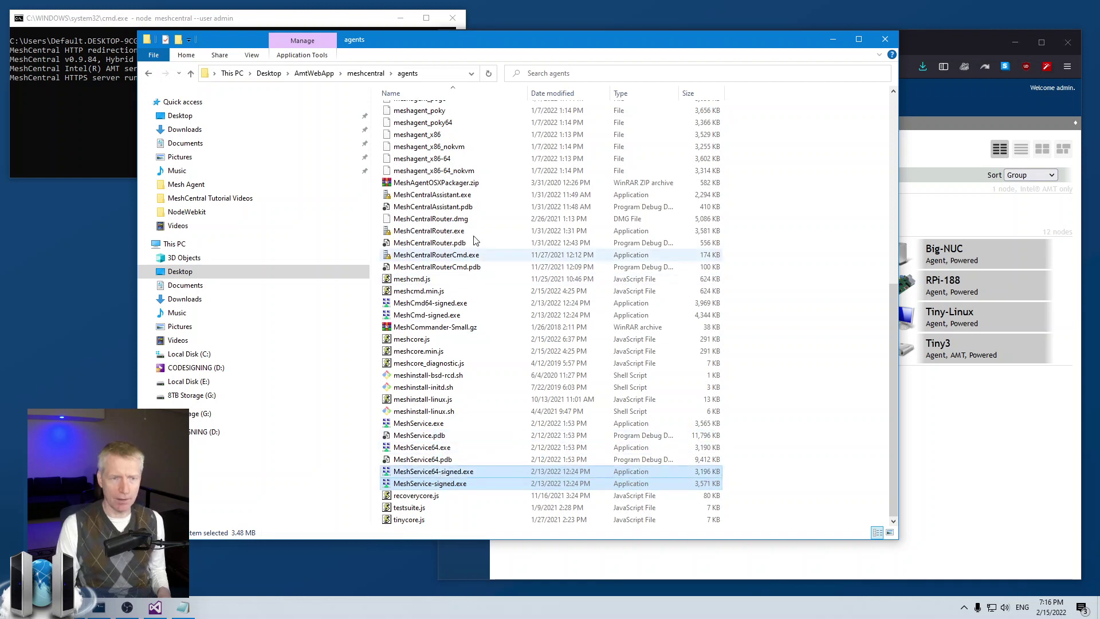
pyautogui.keyDown('ctrl'); pyautogui.click(450, 303); pyautogui.keyUp('ctrl')
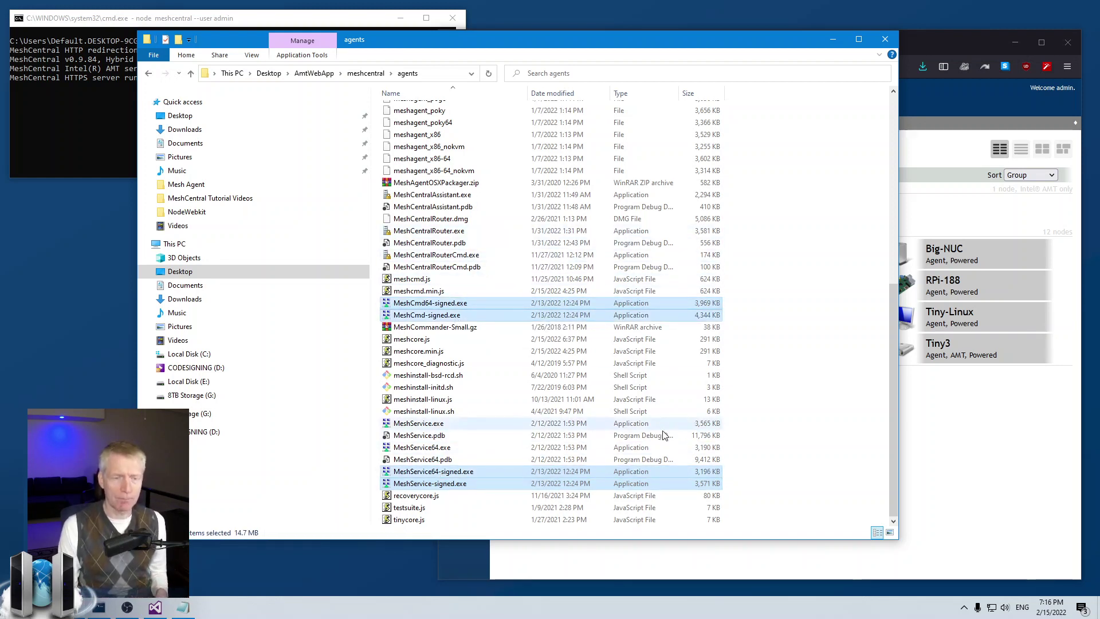
pyautogui.click(441, 447)
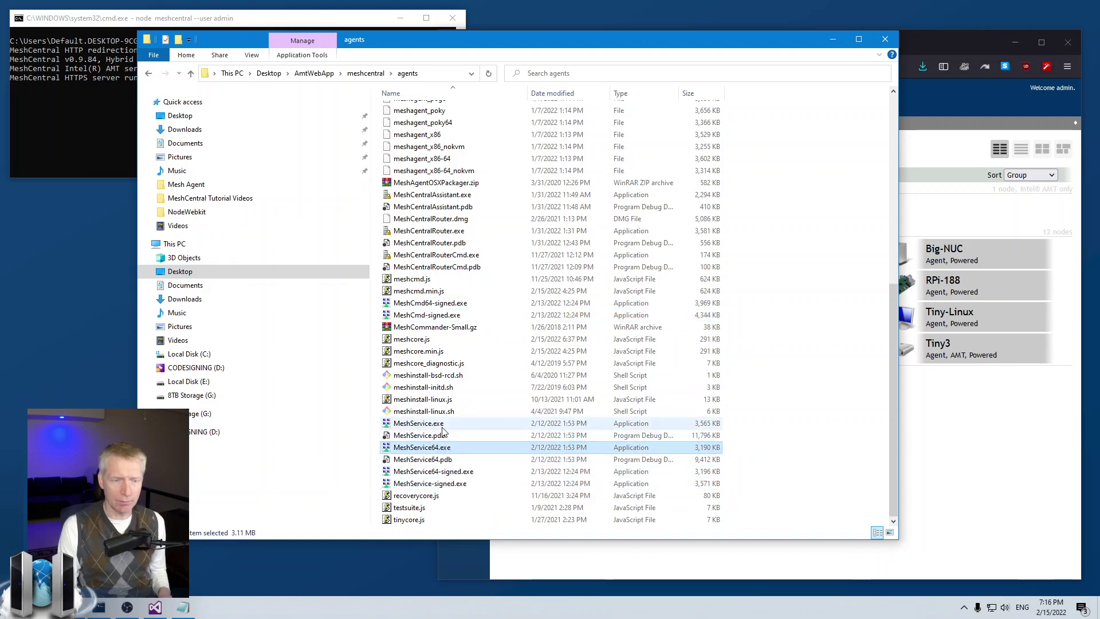
pyautogui.click(445, 459)
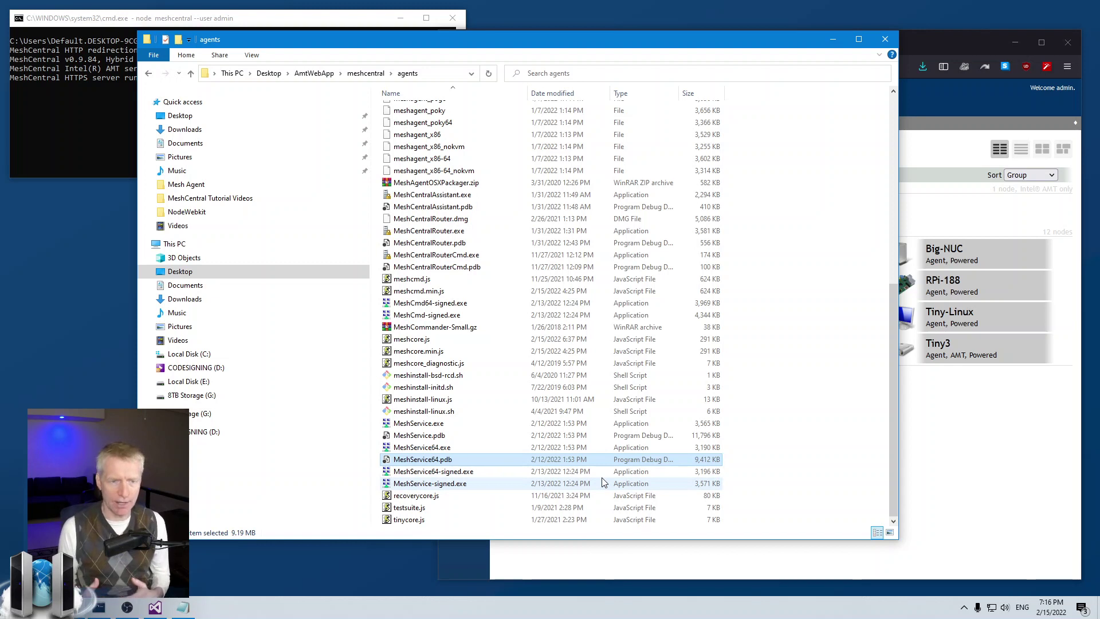
# Step: Copy MeshService64-signed.exe from the agents folder into a new folder named tmp on the C: drive
pyautogui.click(458, 473)
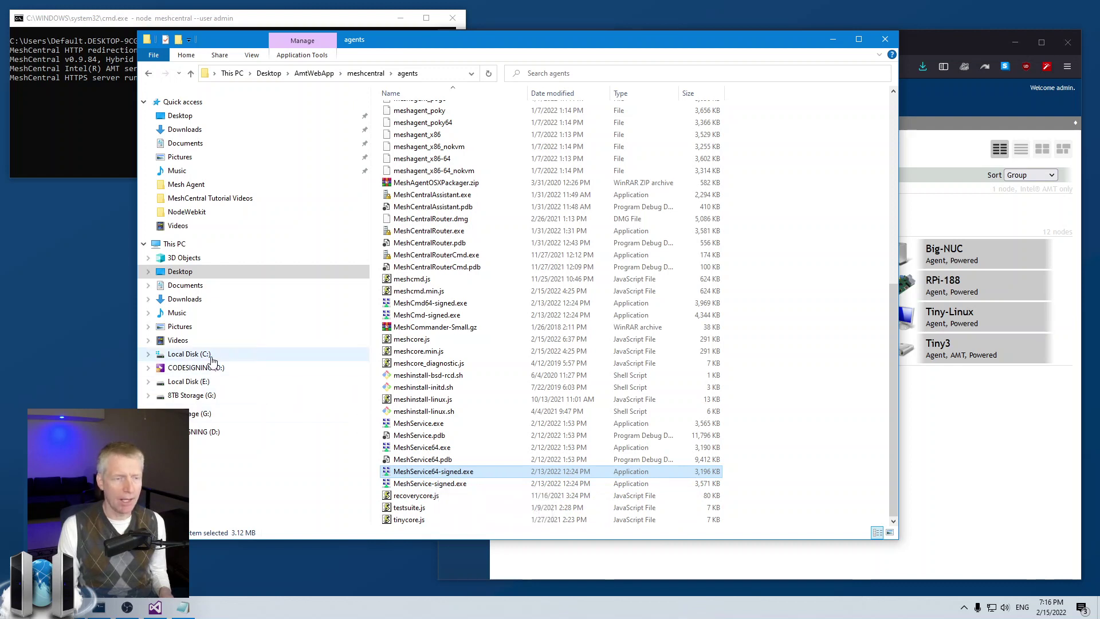
pyautogui.click(306, 355)
pyautogui.rightClick(453, 336)
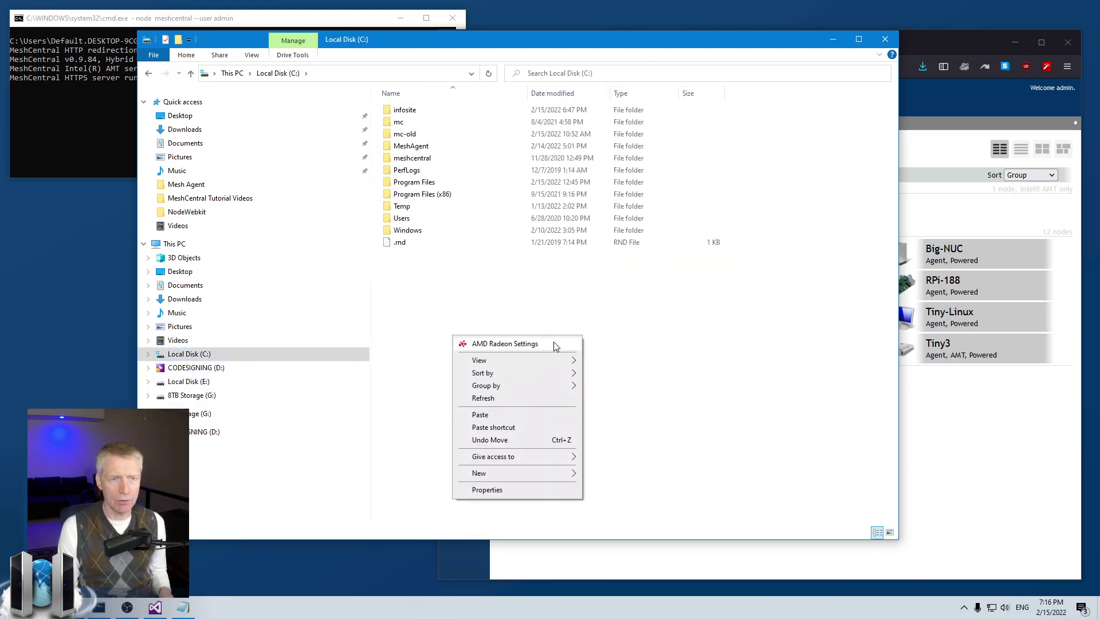
pyautogui.moveTo(528, 473)
pyautogui.click(609, 475)
pyautogui.write('te')
pyautogui.write('p')
pyautogui.press('Return')
pyautogui.press('Return')
pyautogui.hotkey('ctrl', 'v')
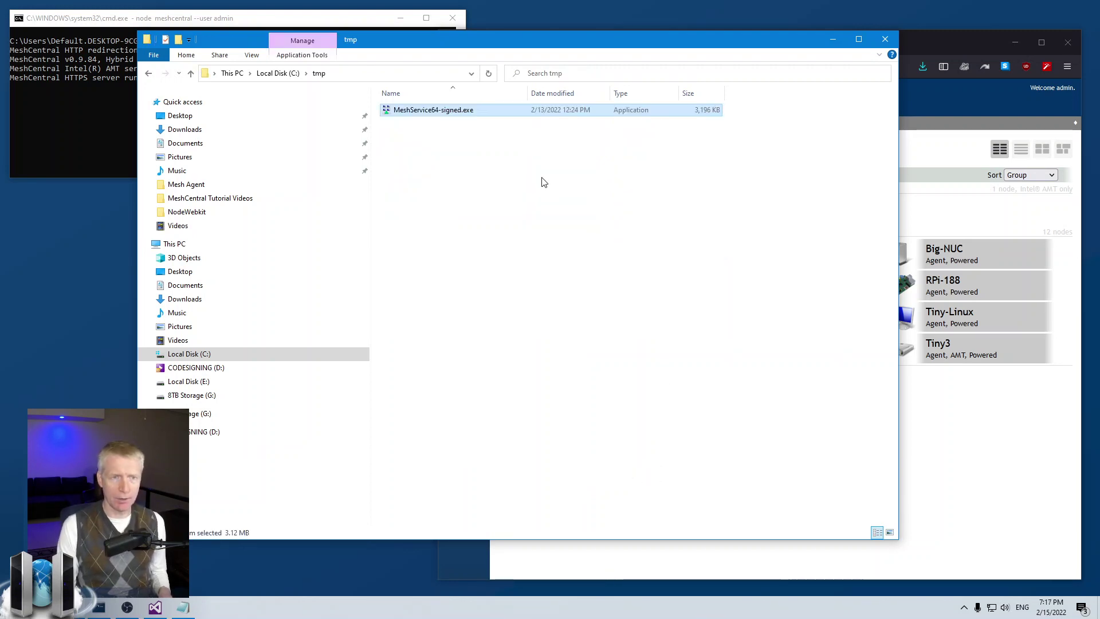
pyautogui.click(481, 138)
pyautogui.rightClick(435, 114)
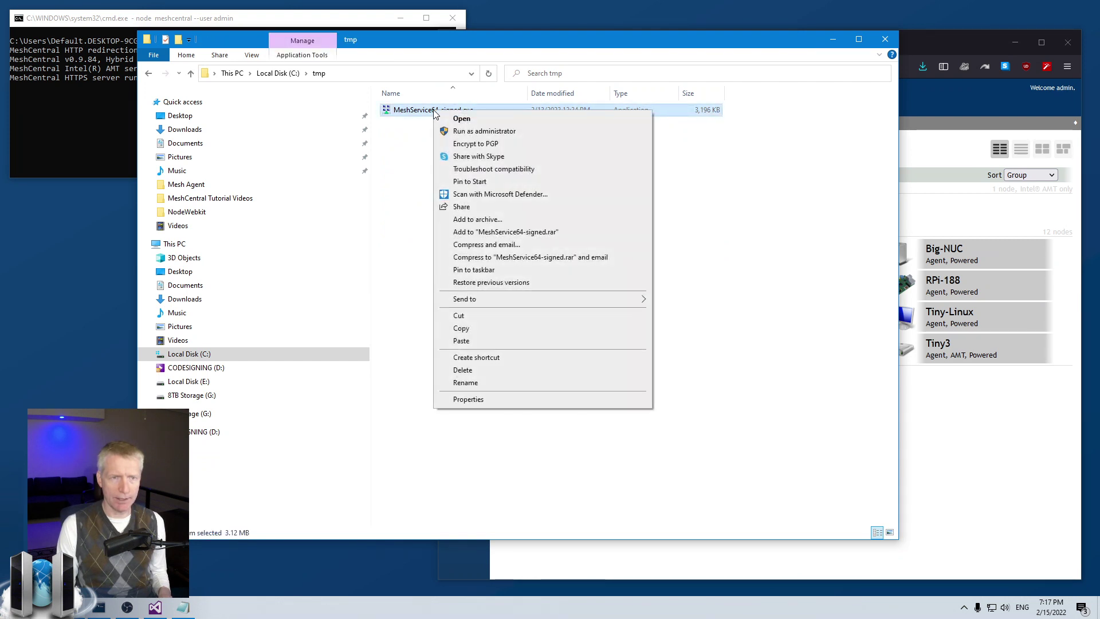
pyautogui.click(400, 191)
# Step: Open a new Command Prompt in C:\tmp and list the folder's contents
pyautogui.press('super')
pyautogui.write('cmd')
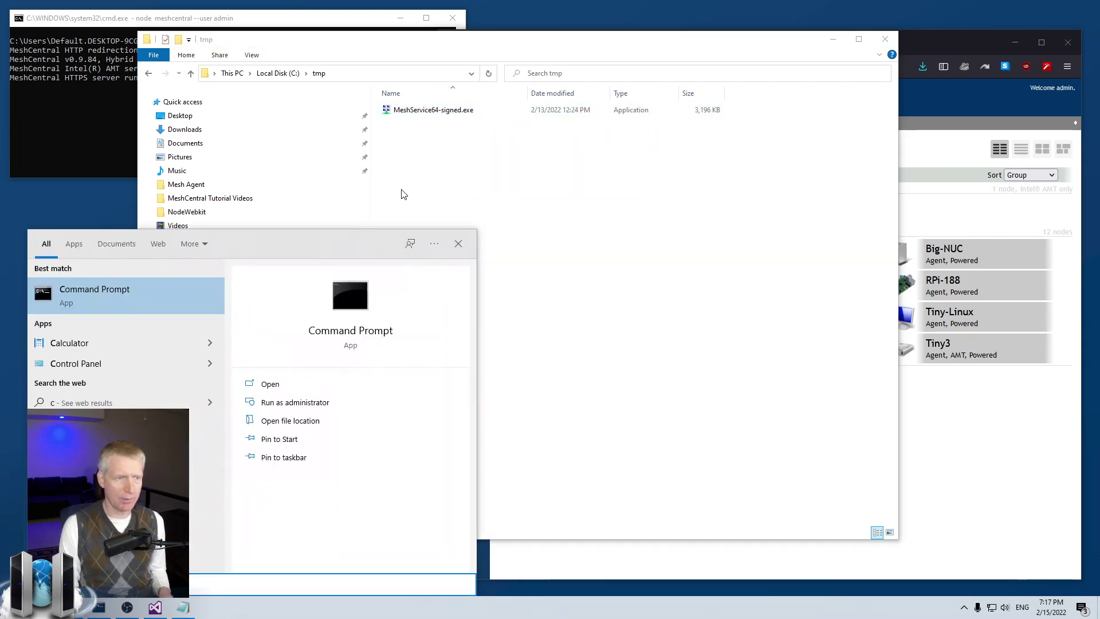
pyautogui.press('Return')
pyautogui.moveTo(393, 91); pyautogui.dragTo(488, 308)
pyautogui.write('cd\\')
pyautogui.press('Return')
pyautogui.write('cd tmp')
pyautogui.press('Return')
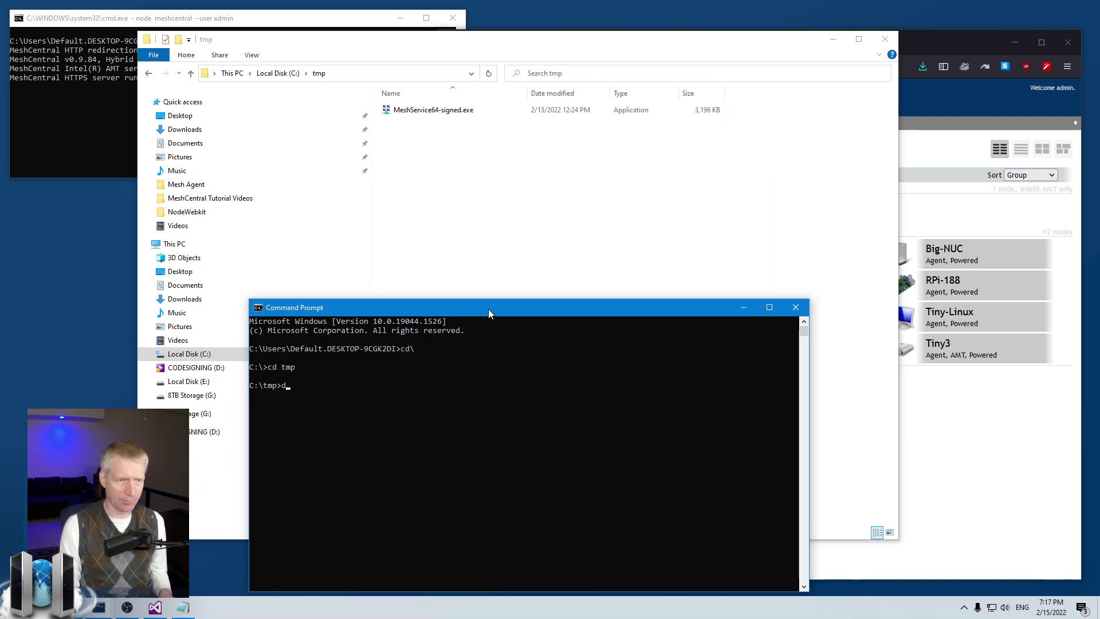
pyautogui.write('dir')
pyautogui.press('Return')
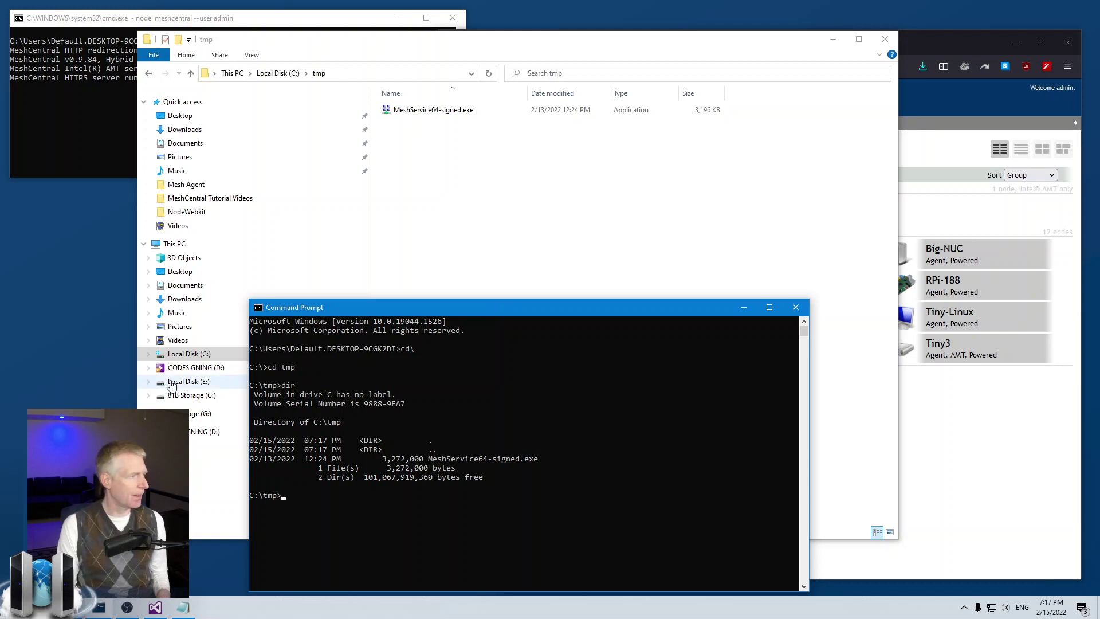
# Step: Switch to notes.txt in Notepad and widen its window to show the complete signtool command
pyautogui.hotkey('alt', 'Tab')
pyautogui.moveTo(252, 281); pyautogui.dragTo(279, 226)
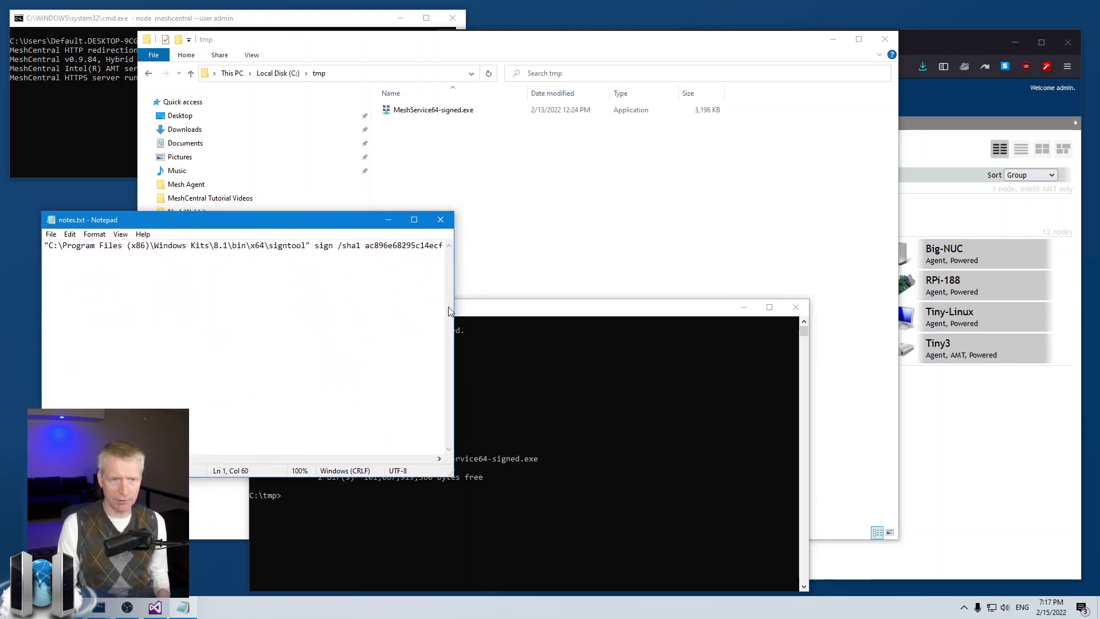
pyautogui.moveTo(455, 305); pyautogui.dragTo(1035, 305)
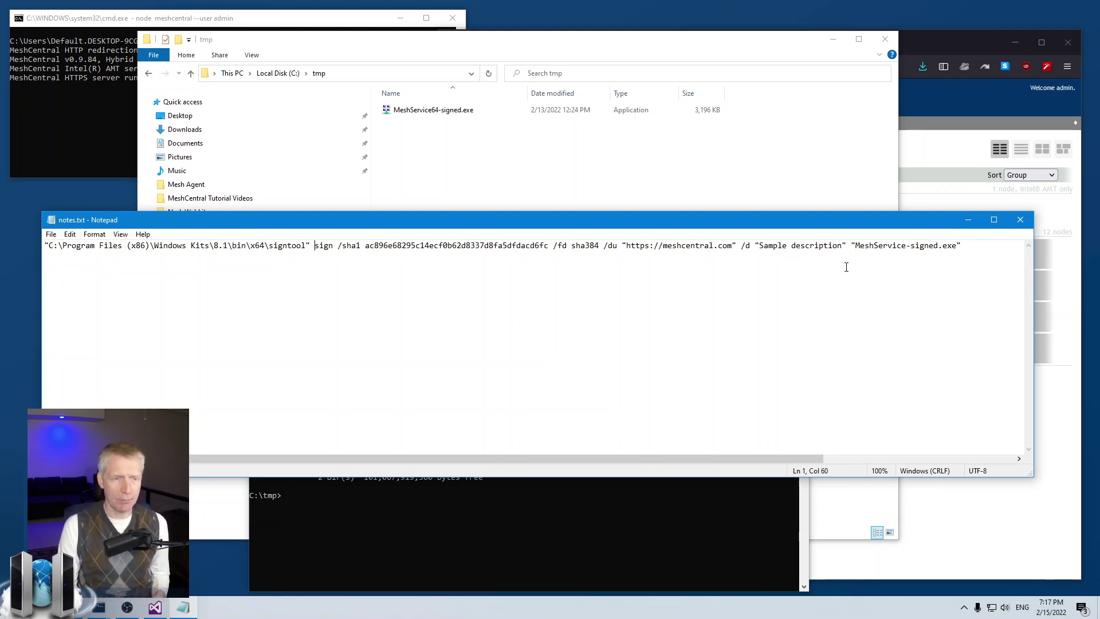
# Step: Examine the signtool program name and the certificate hash after /sha1 in the signing command
pyautogui.moveTo(279, 245); pyautogui.dragTo(303, 245)
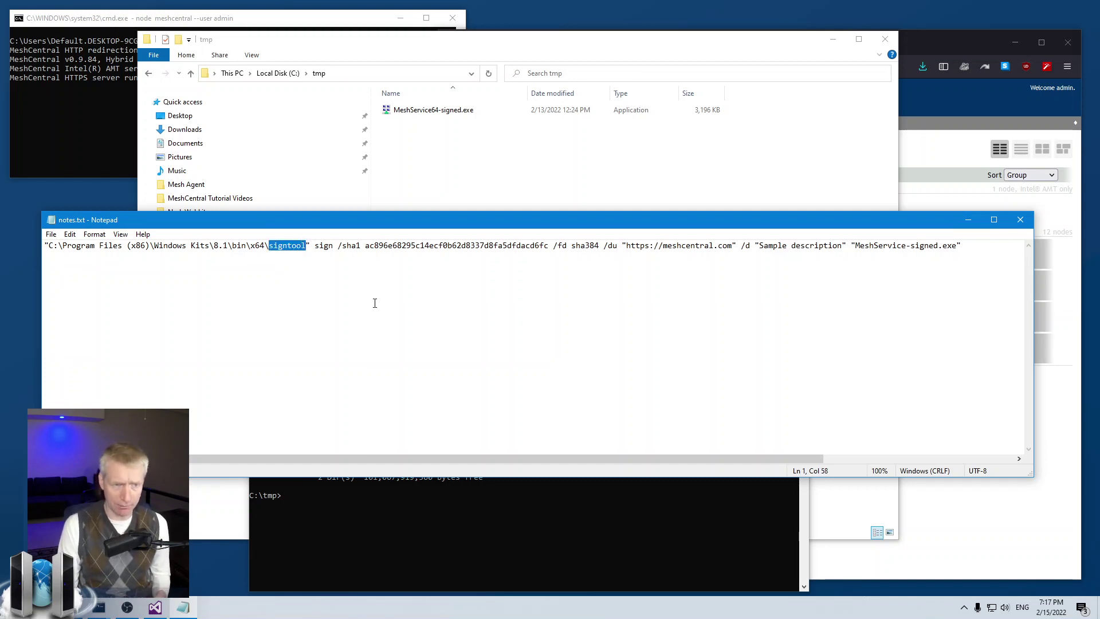
pyautogui.moveTo(365, 245); pyautogui.dragTo(545, 245)
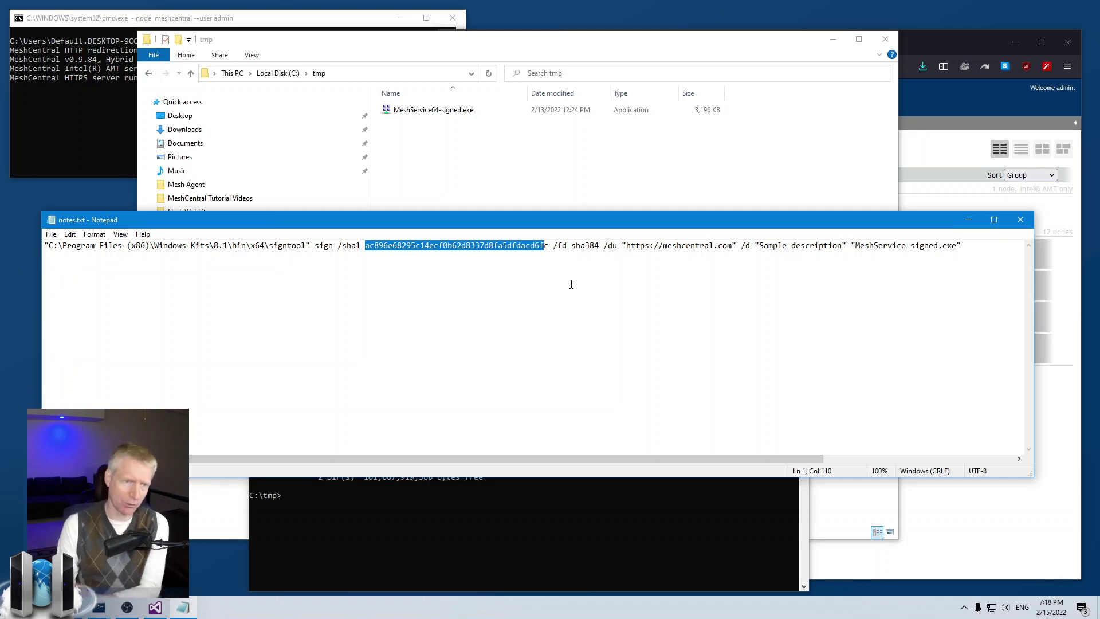
pyautogui.click(549, 248)
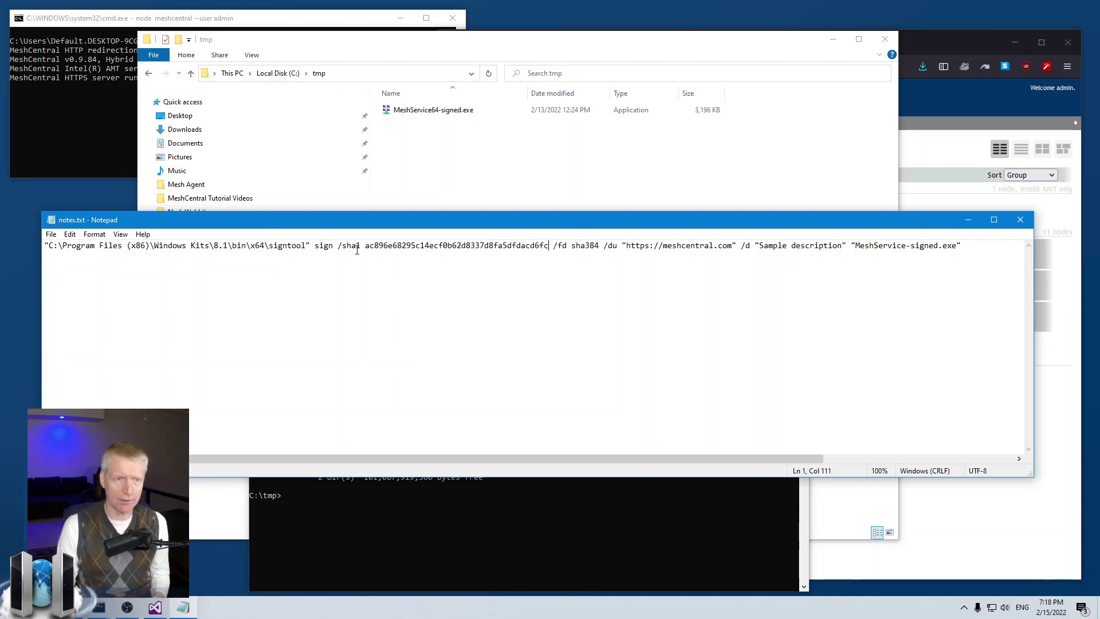
# Step: Examine the signtool command's sign keyword, the /fd sha384, /du and /d options, and the target file name
pyautogui.doubleClick(325, 247)
pyautogui.click(563, 246)
pyautogui.moveTo(553, 246); pyautogui.dragTo(601, 247)
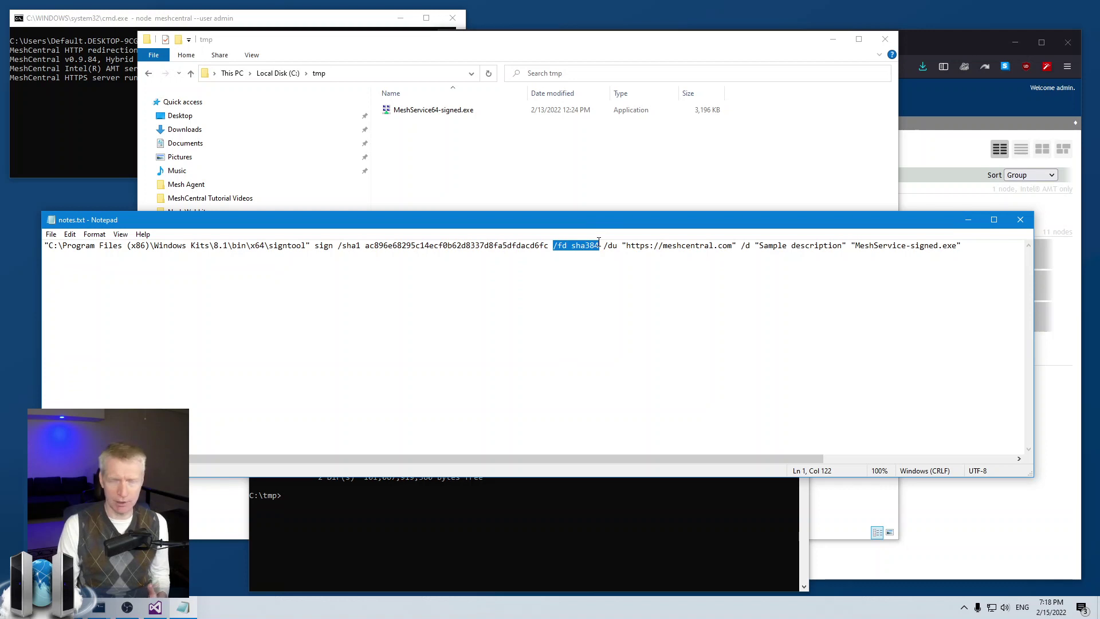
pyautogui.click(599, 243)
pyautogui.moveTo(603, 245); pyautogui.dragTo(840, 249)
pyautogui.click(970, 247)
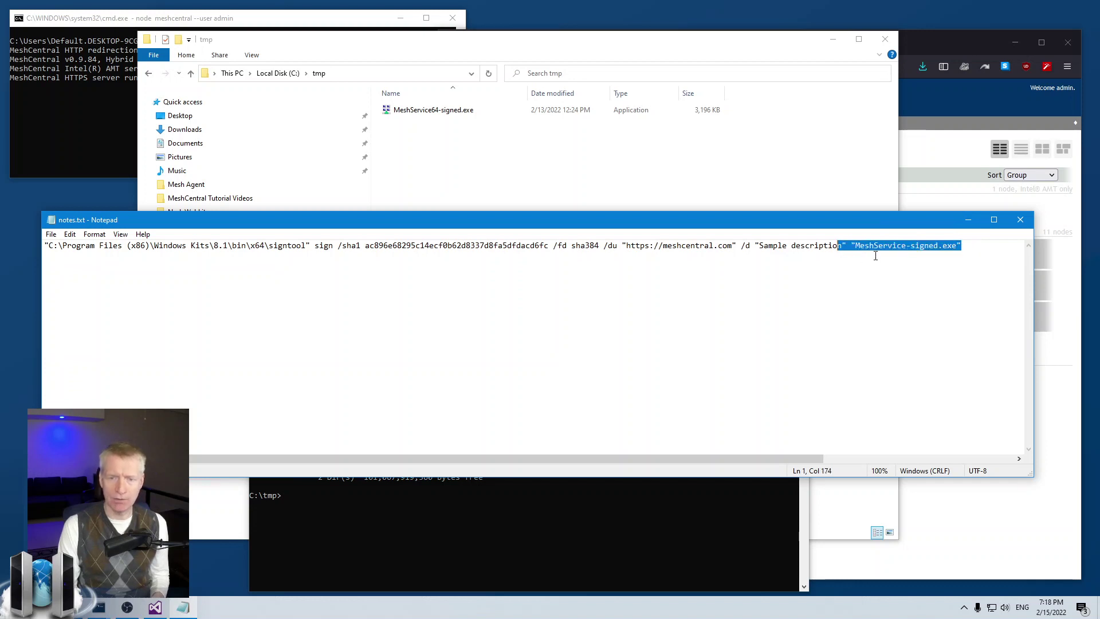
pyautogui.click(1020, 220)
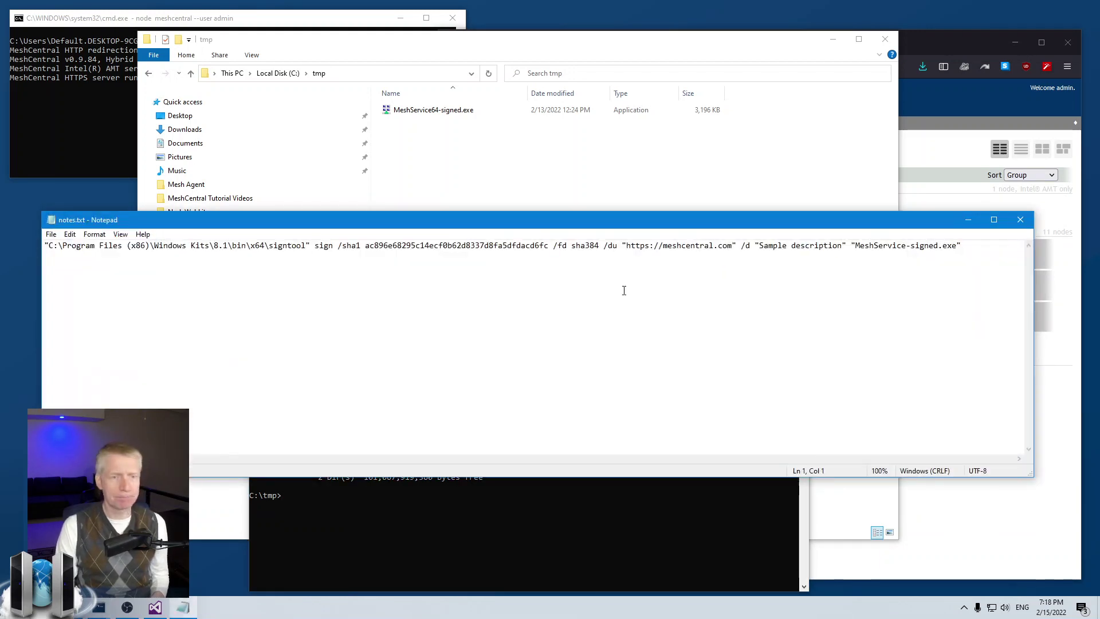
# Step: Copy the full signtool command from notes.txt and try to run it on MeshService-signed.exe in the C:\tmp Command Prompt
pyautogui.hotkey('ctrl', 'a')
pyautogui.press('super+c')
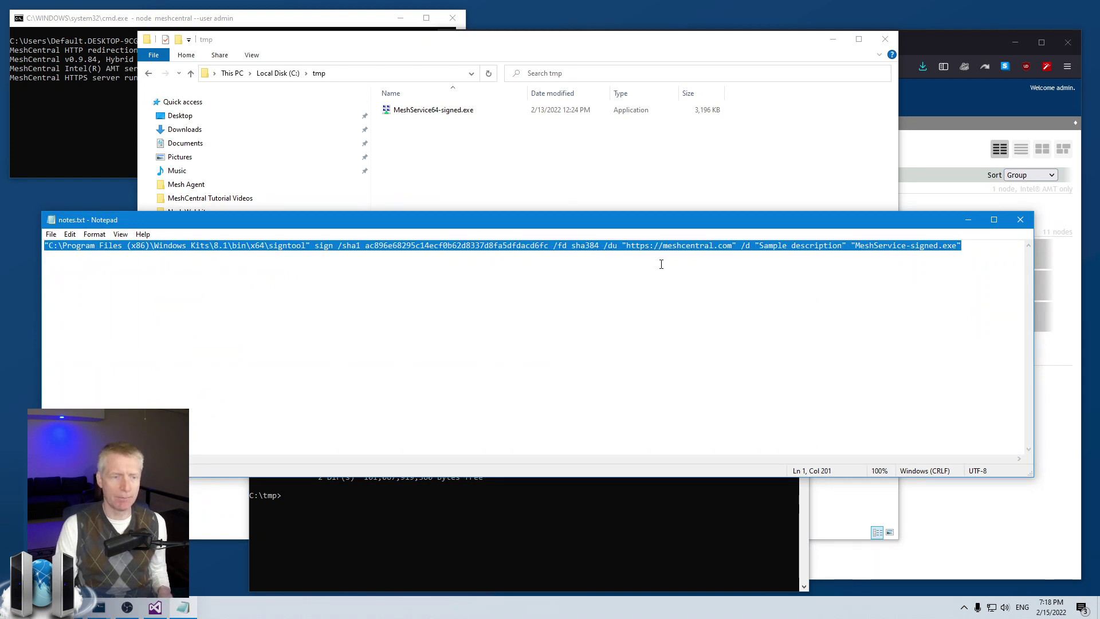
pyautogui.click(969, 219)
pyautogui.click(594, 451)
pyautogui.rightClick(594, 454)
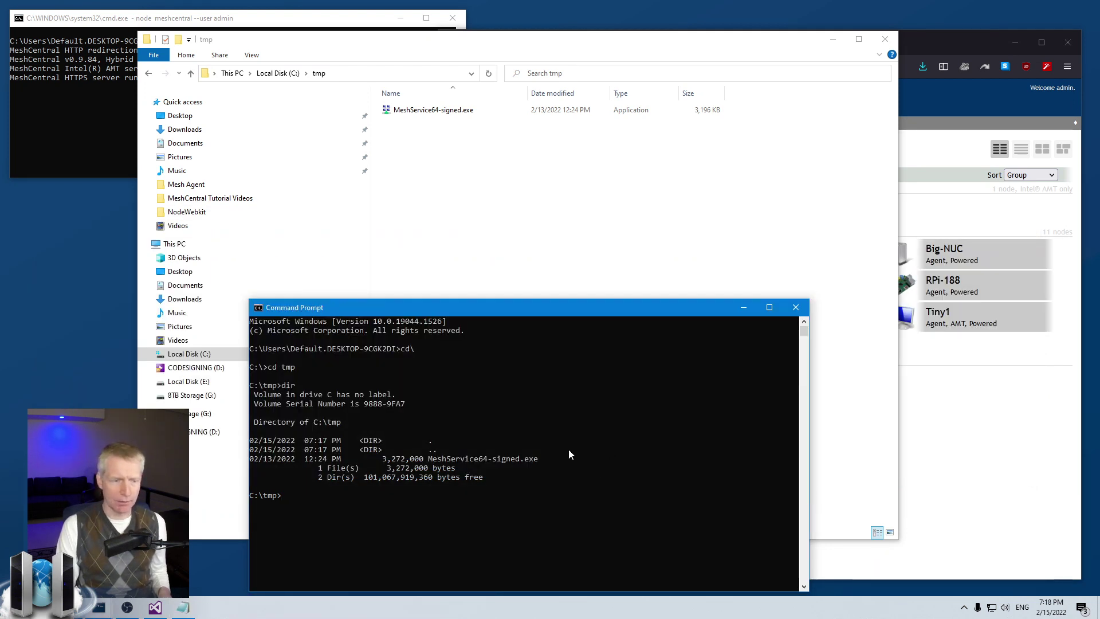
pyautogui.click(184, 607)
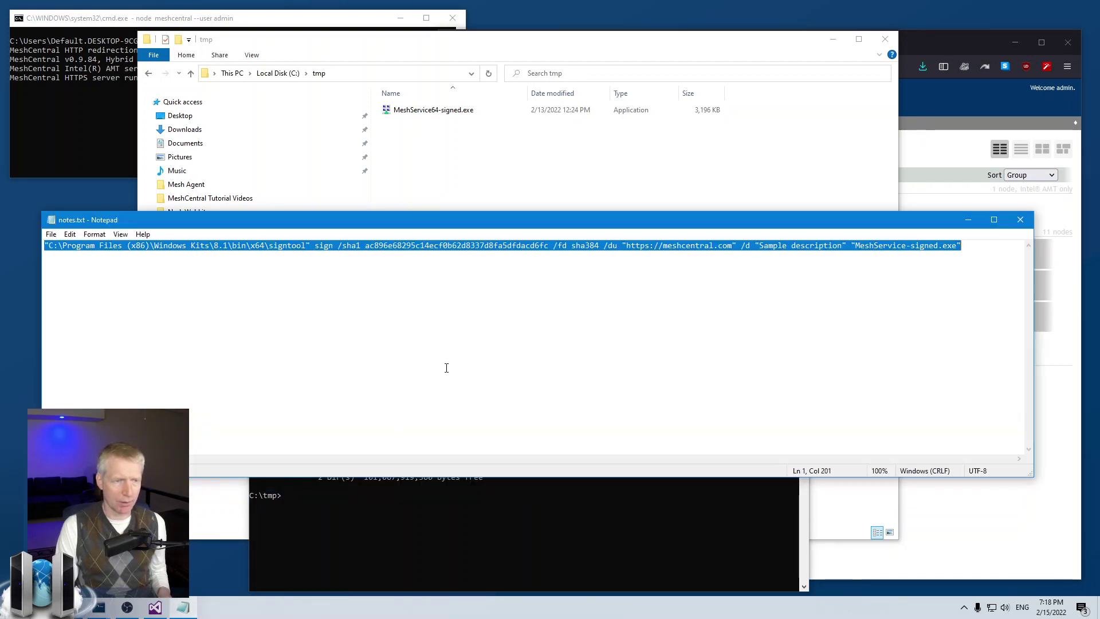
pyautogui.click(484, 510)
pyautogui.rightClick(431, 438)
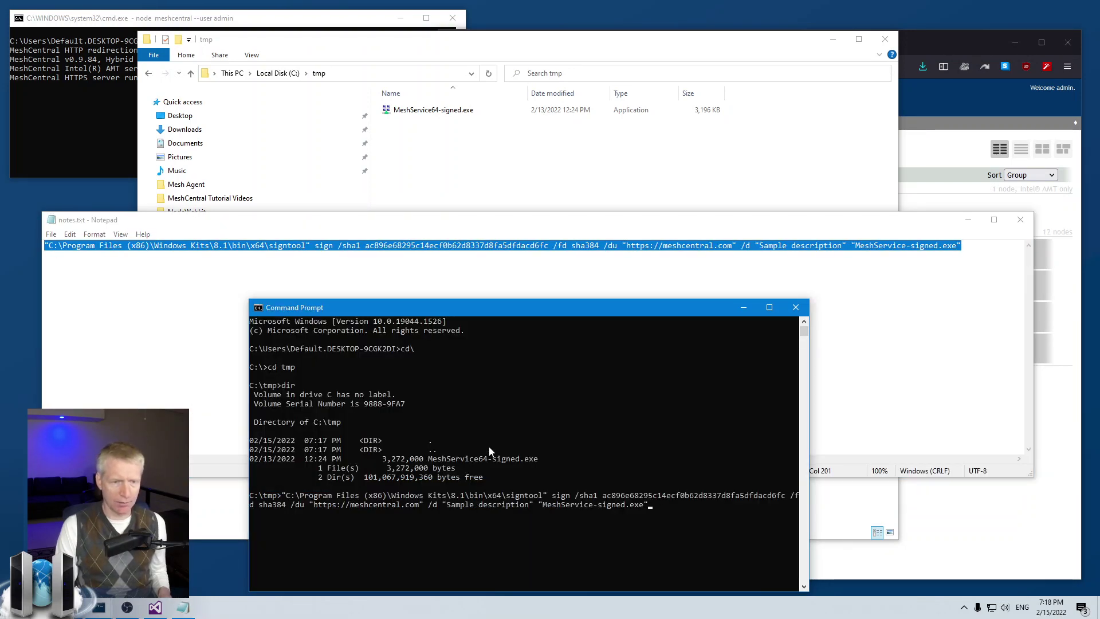
pyautogui.press('Return')
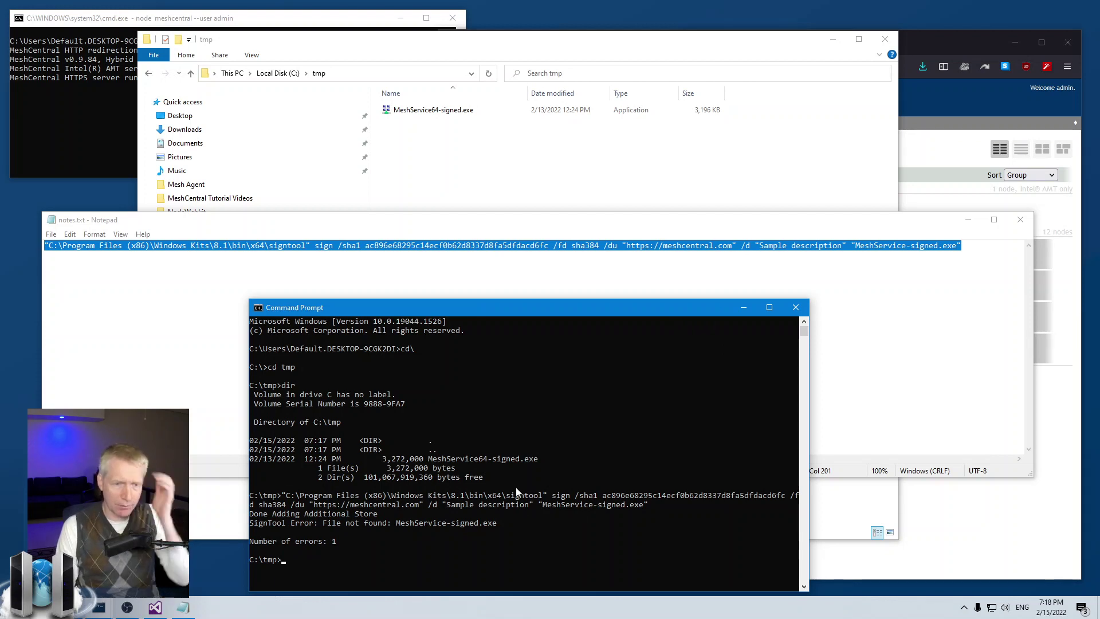
# Step: Rerun the signtool command with the target file name changed to MeshService64-signed.exe, and close notes.txt
pyautogui.press('Up')
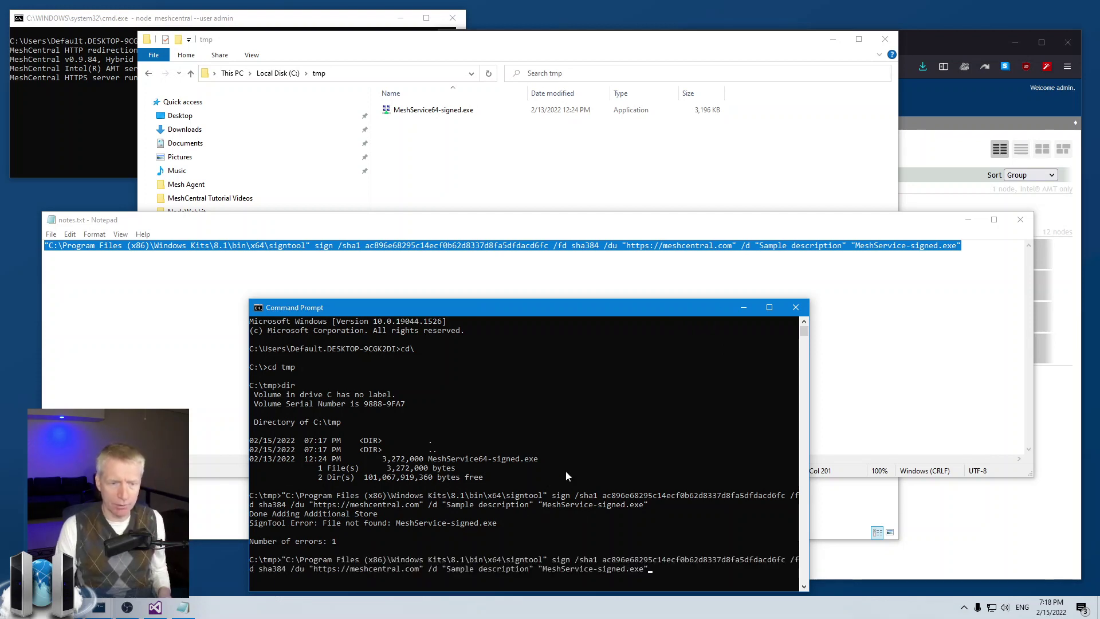
pyautogui.press('BackSpace')
pyautogui.press('BackSpace')
pyautogui.press('BackSpace')
pyautogui.press('BackSpace')
pyautogui.press('BackSpace')
pyautogui.press('BackSpace')
pyautogui.press('BackSpace')
pyautogui.press('BackSpace')
pyautogui.press('BackSpace')
pyautogui.press('BackSpace')
pyautogui.press('BackSpace')
pyautogui.press('BackSpace')
pyautogui.press('BackSpace')
pyautogui.press('BackSpace')
pyautogui.press('BackSpace')
pyautogui.press('BackSpace')
pyautogui.press('BackSpace')
pyautogui.press('BackSpace')
pyautogui.press('BackSpace')
pyautogui.press('BackSpace')
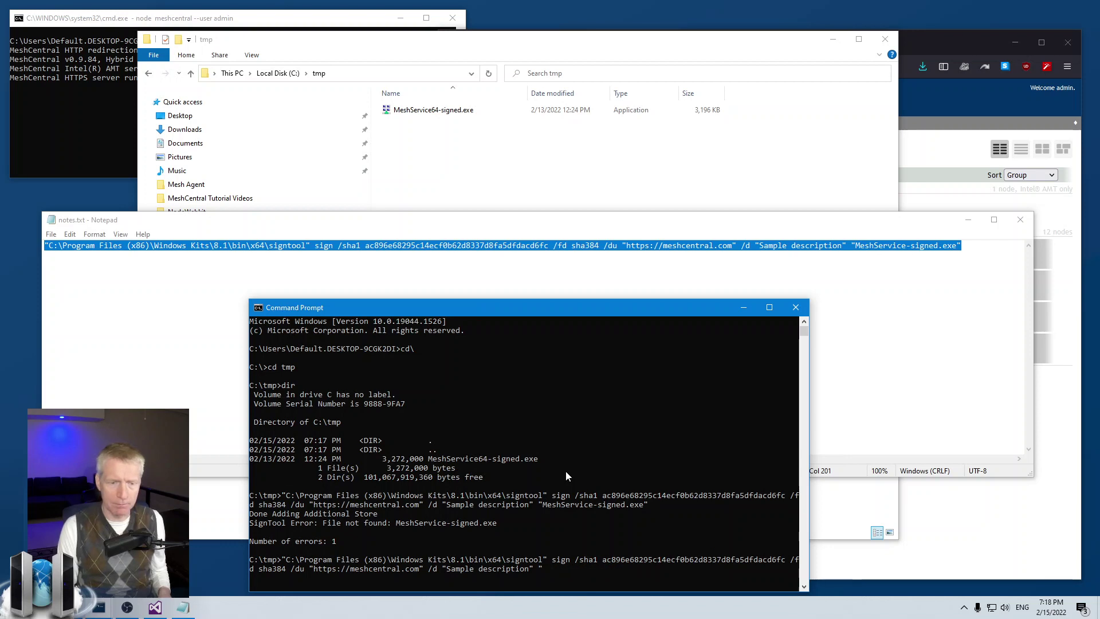
pyautogui.moveTo(429, 459); pyautogui.dragTo(532, 460)
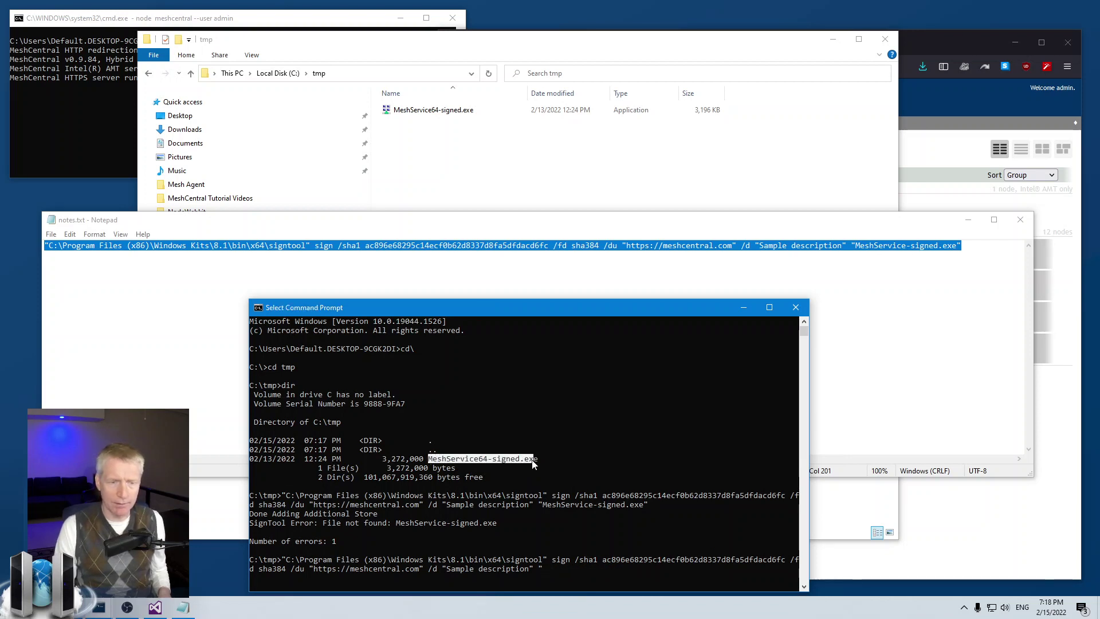
pyautogui.rightClick(549, 461)
pyautogui.rightClick(643, 459)
pyautogui.write('"')
pyautogui.press('Return')
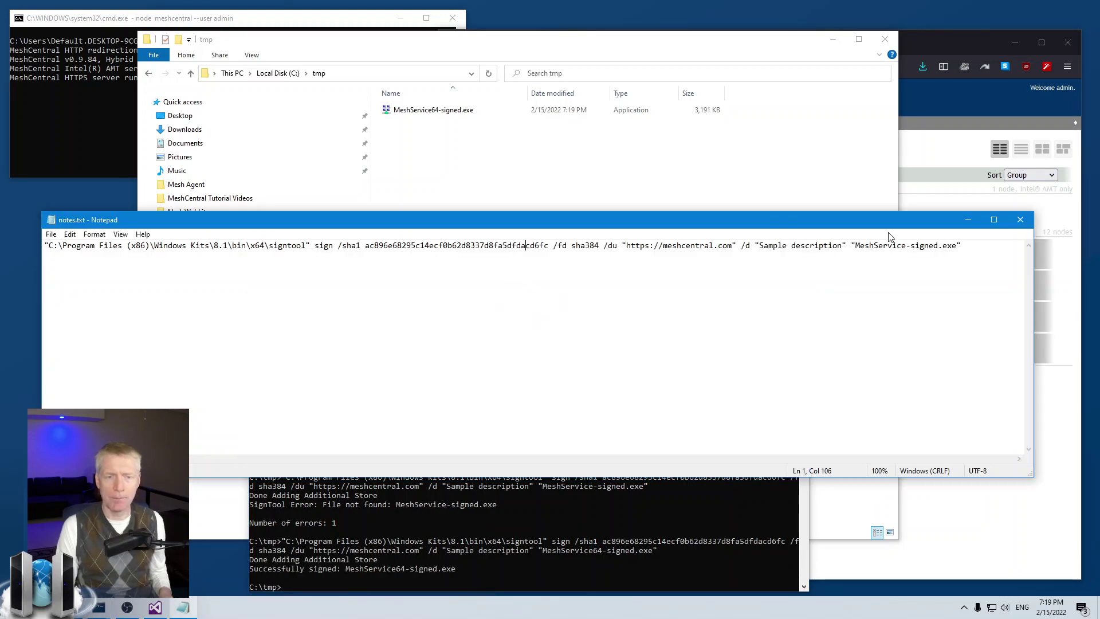
pyautogui.click(1020, 219)
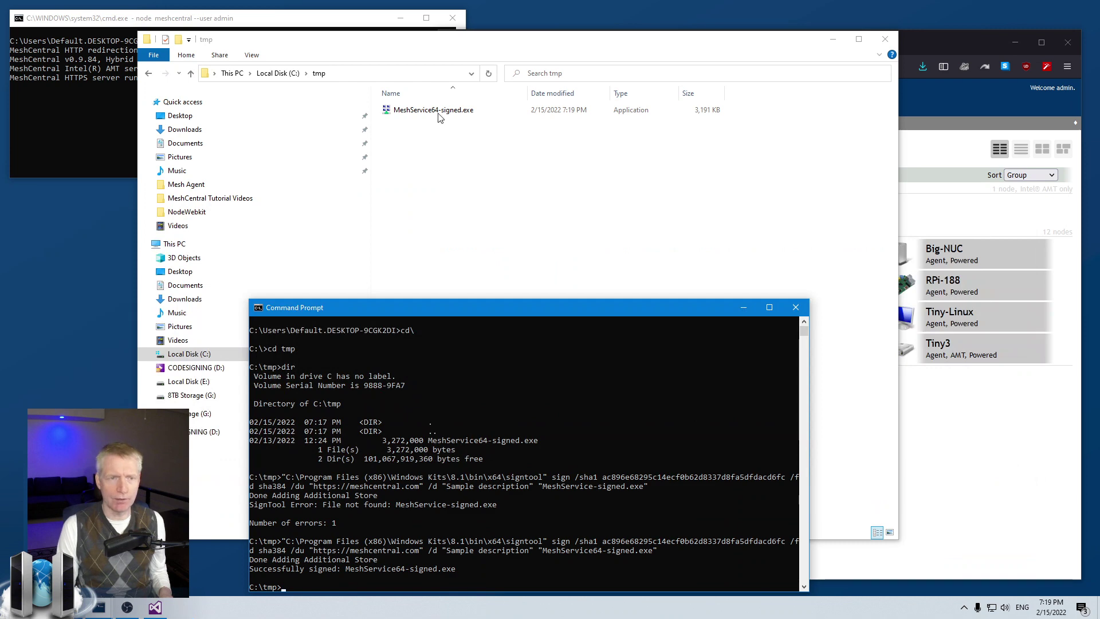
# Step: Check the digital signature details of MeshService64-signed.exe in the tmp folder, close its properties, and return to the Command Prompt
pyautogui.click(437, 115)
pyautogui.rightClick(504, 110)
pyautogui.click(479, 387)
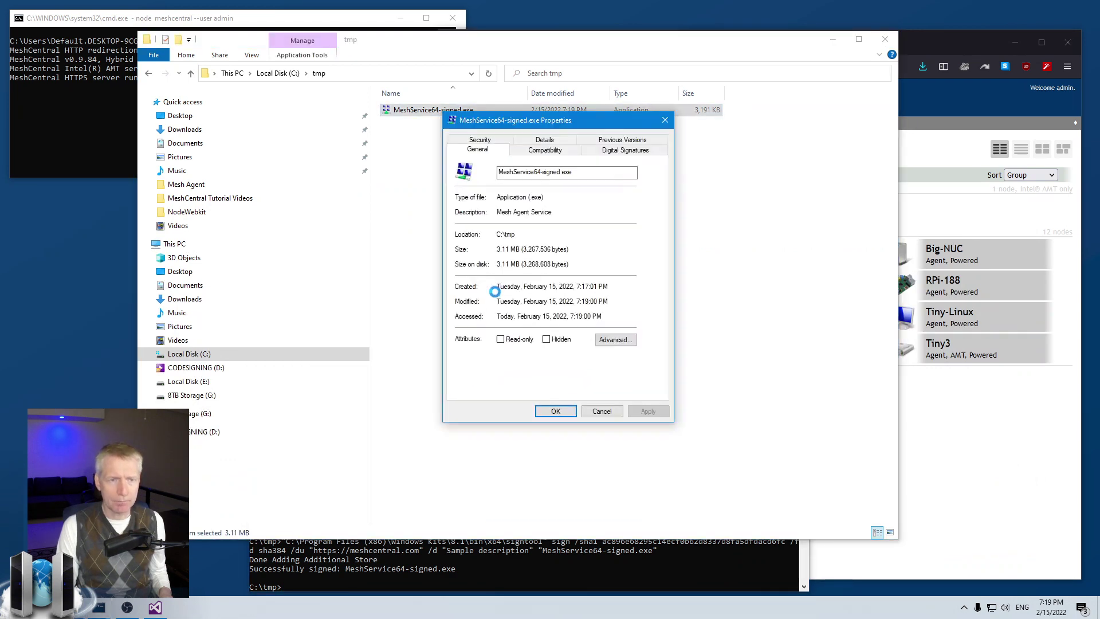
pyautogui.click(621, 150)
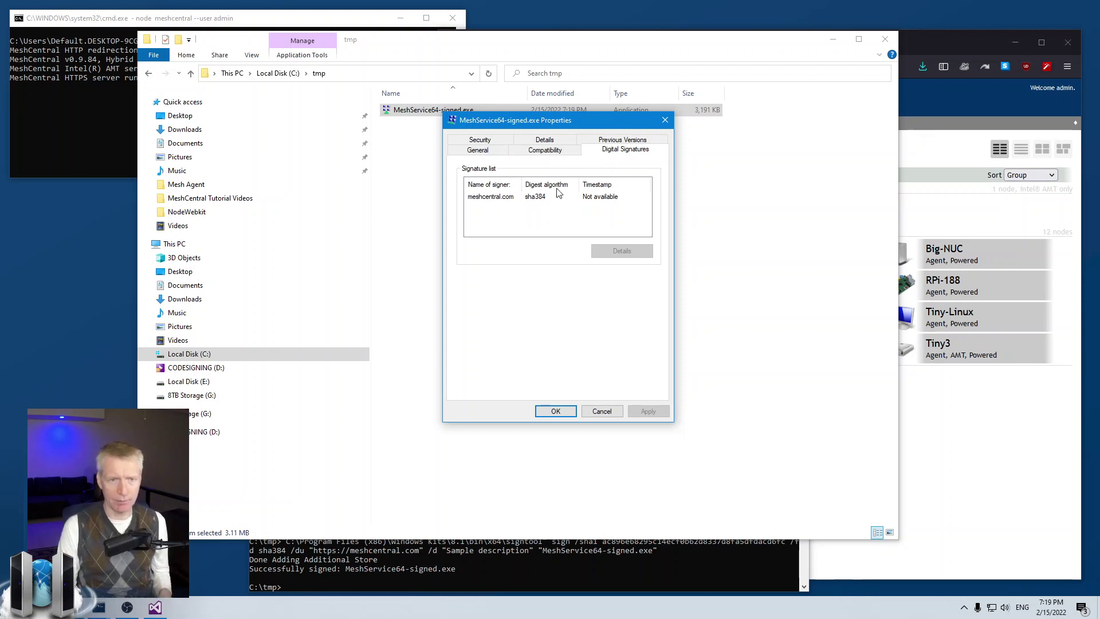
pyautogui.doubleClick(544, 197)
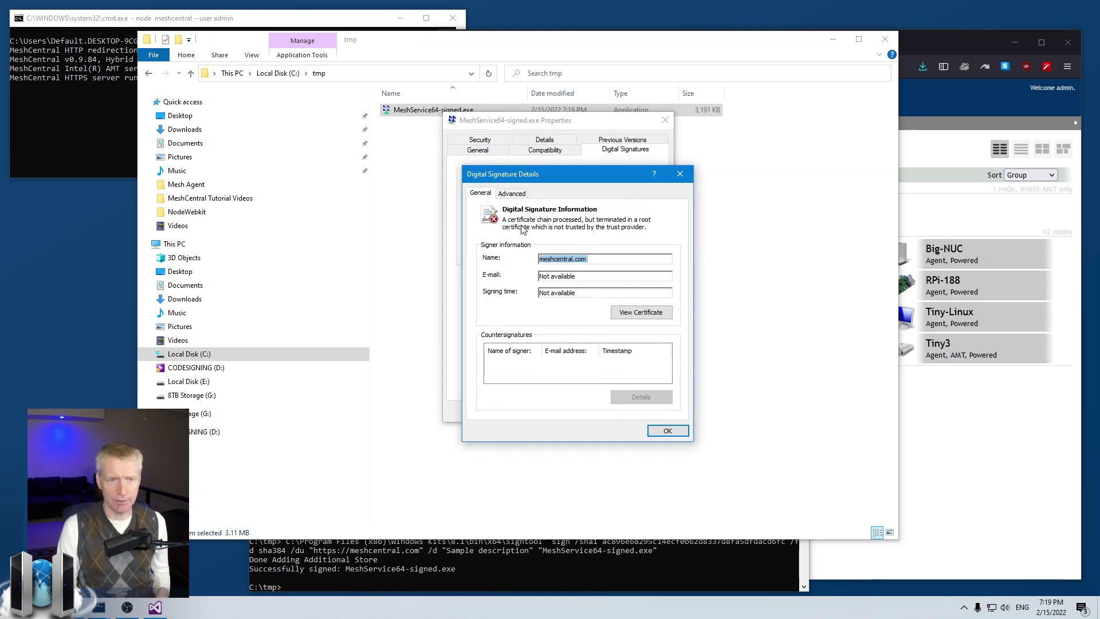
pyautogui.click(665, 431)
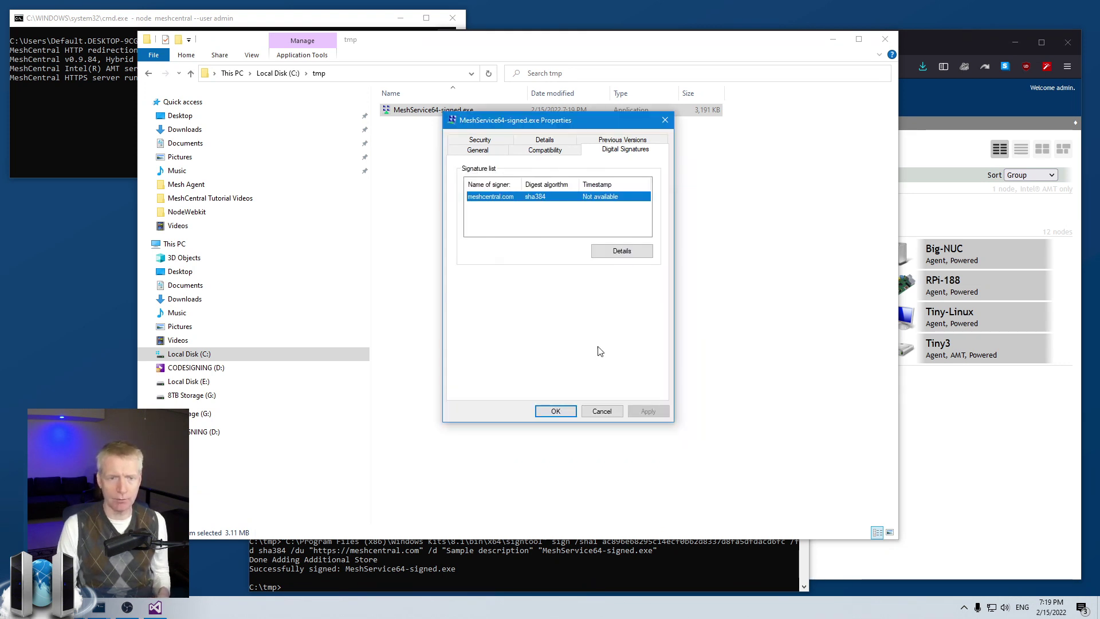
pyautogui.click(604, 413)
pyautogui.click(577, 544)
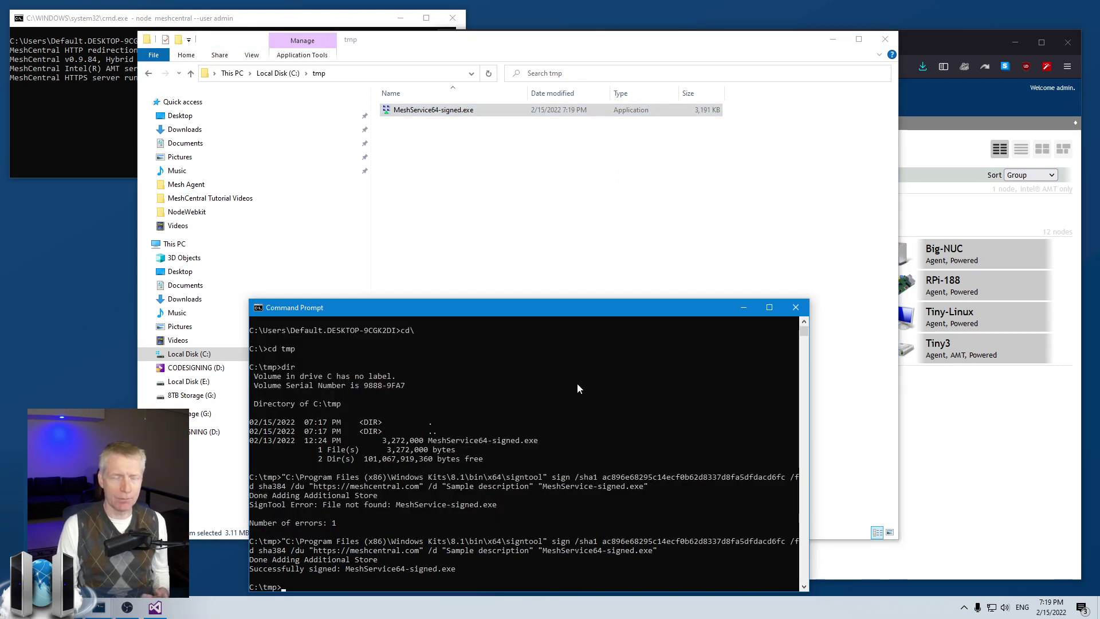
pyautogui.moveTo(519, 308); pyautogui.dragTo(516, 297)
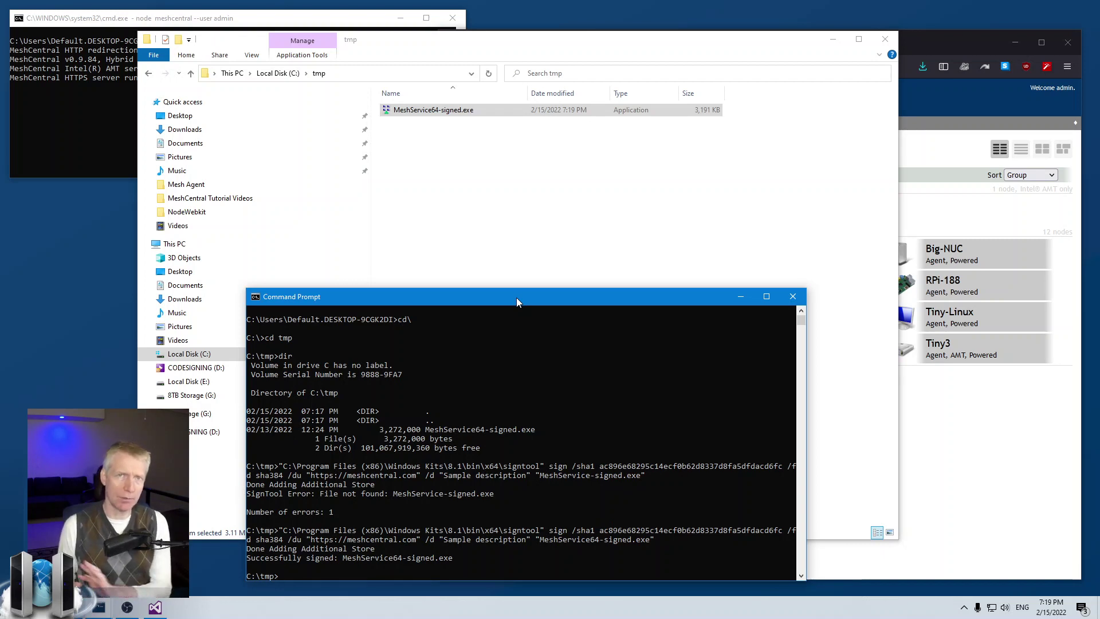
# Step: Browse to the Desktop's AmtWebApp\meshcentral folder and look through node_modules and the MeshService executables in agents
pyautogui.click(518, 246)
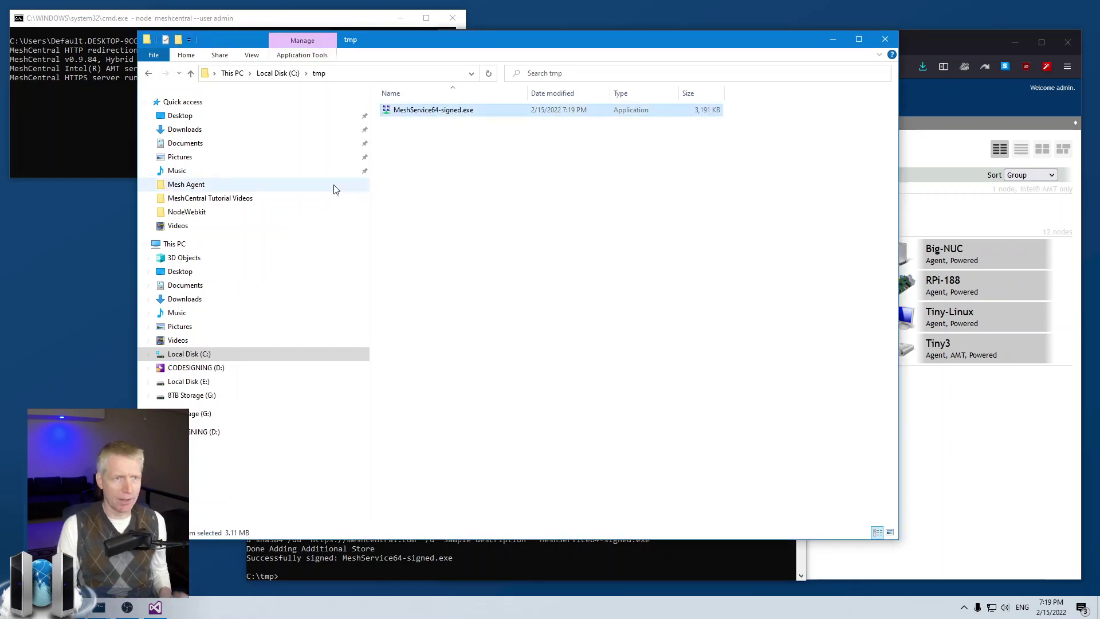
pyautogui.click(246, 115)
pyautogui.doubleClick(479, 130)
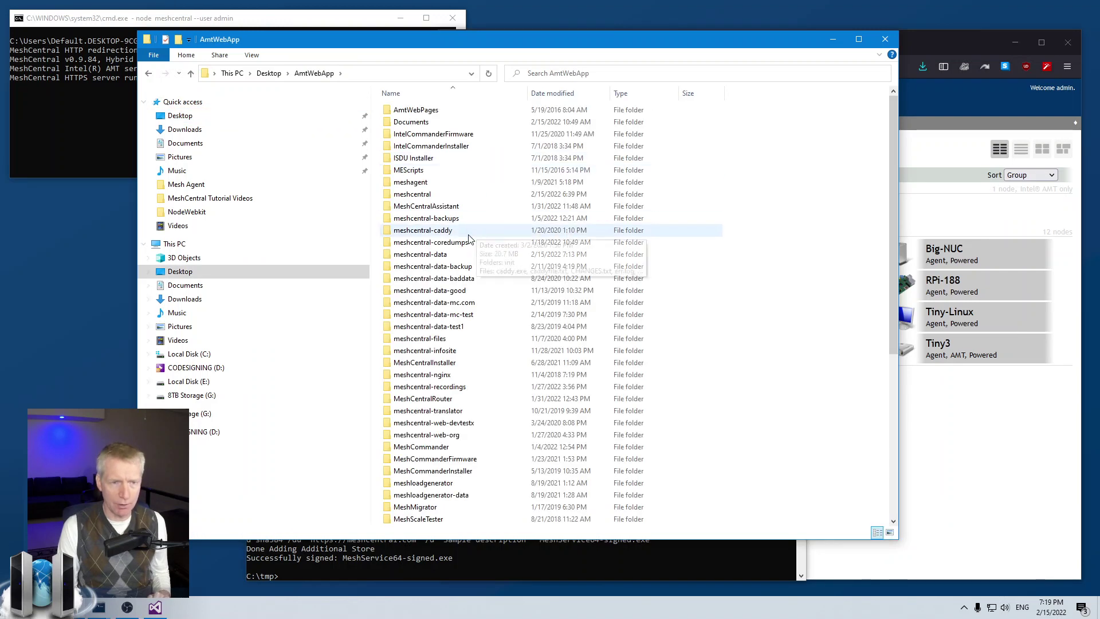
pyautogui.click(424, 196)
pyautogui.doubleClick(424, 198)
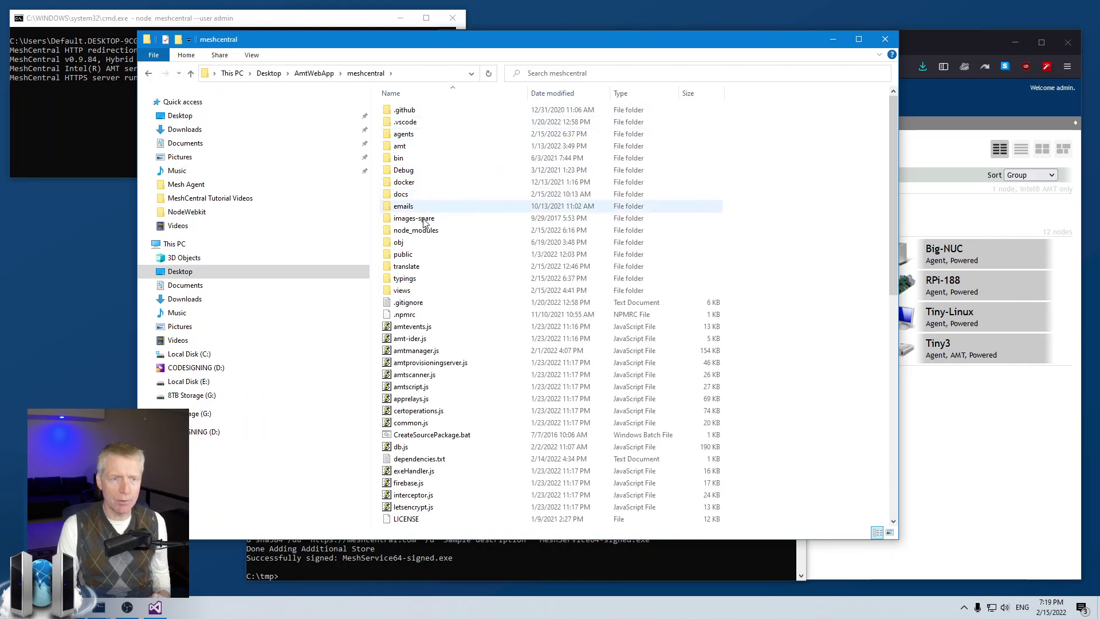
pyautogui.click(427, 234)
pyautogui.doubleClick(427, 234)
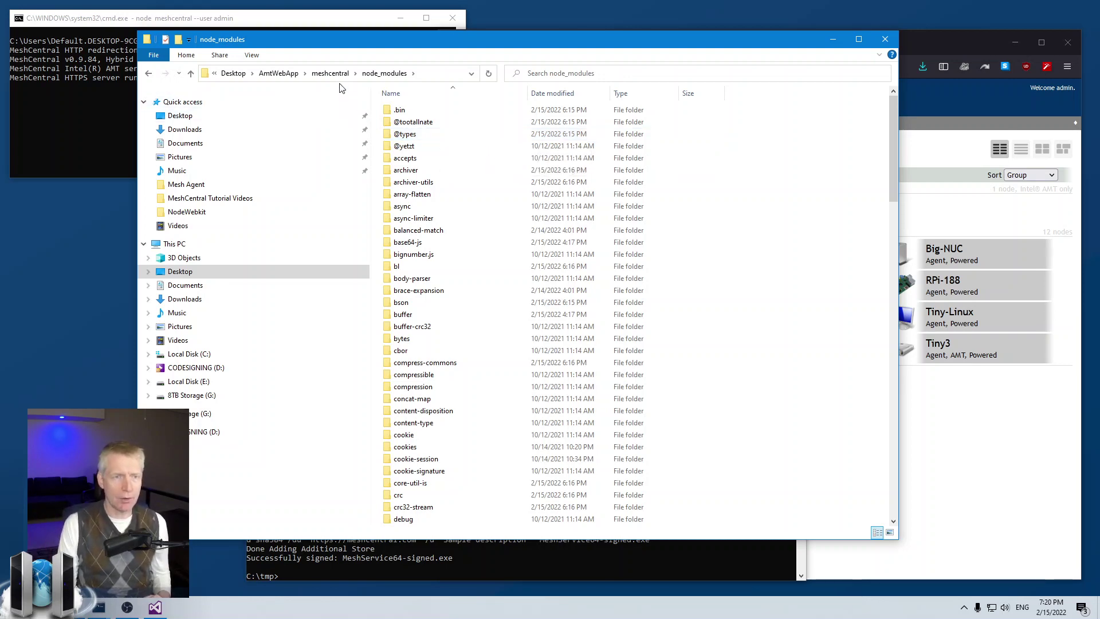
pyautogui.click(330, 73)
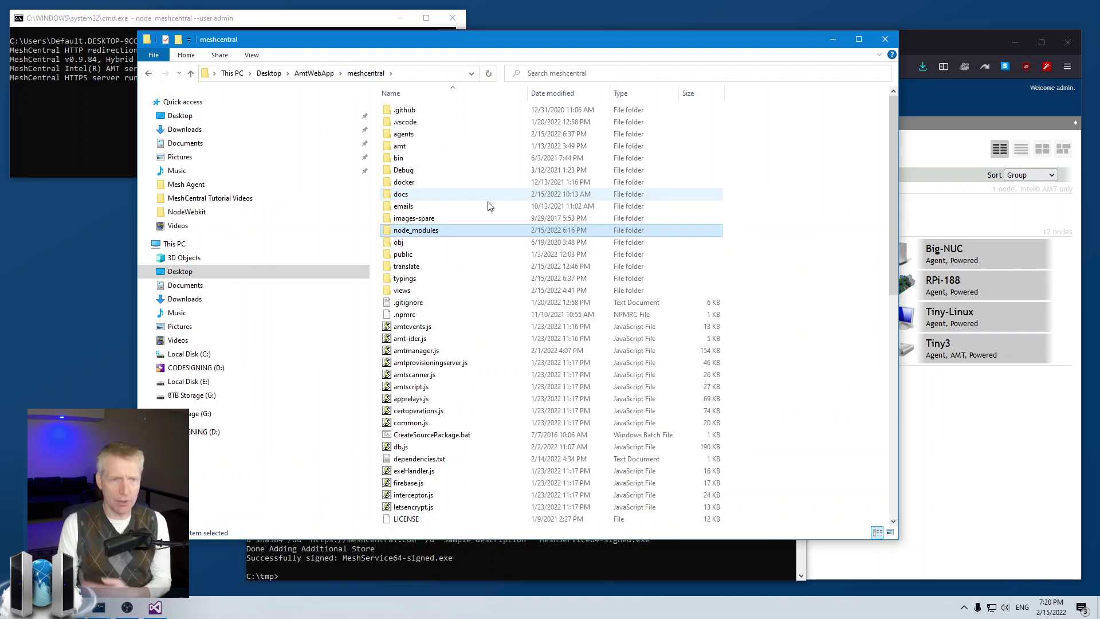
pyautogui.doubleClick(430, 136)
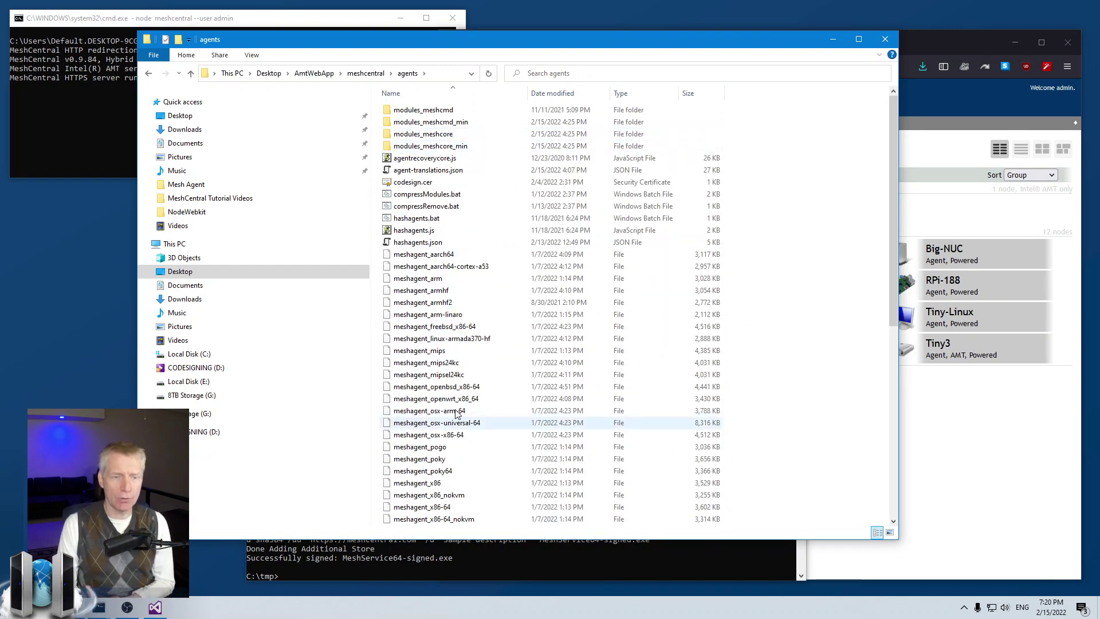
pyautogui.scroll(-10, 454, 401)
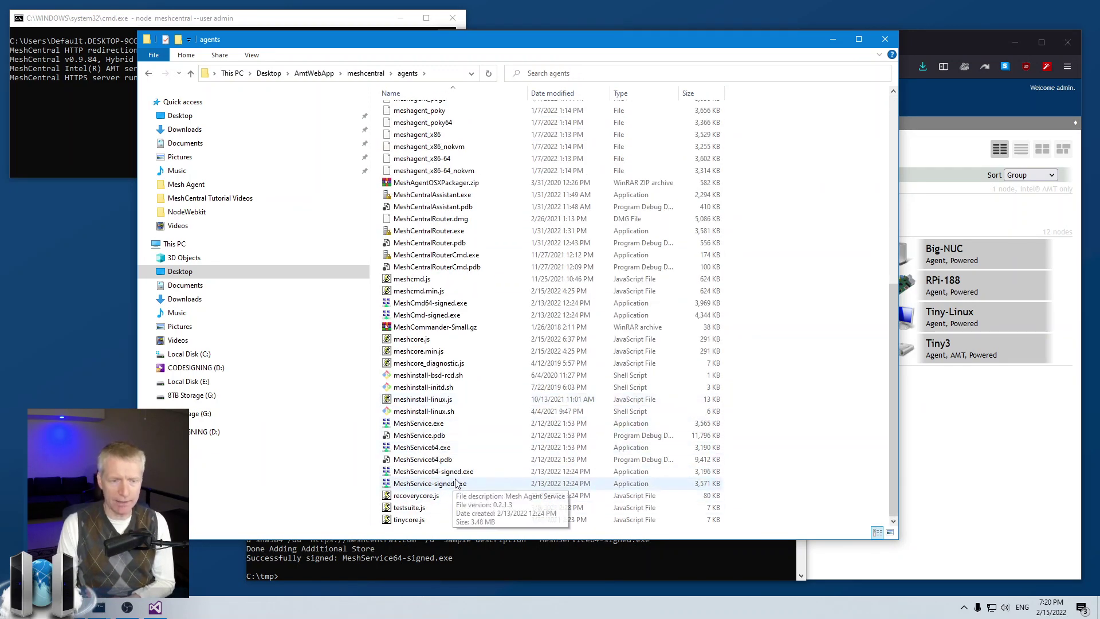
pyautogui.moveTo(454, 483)
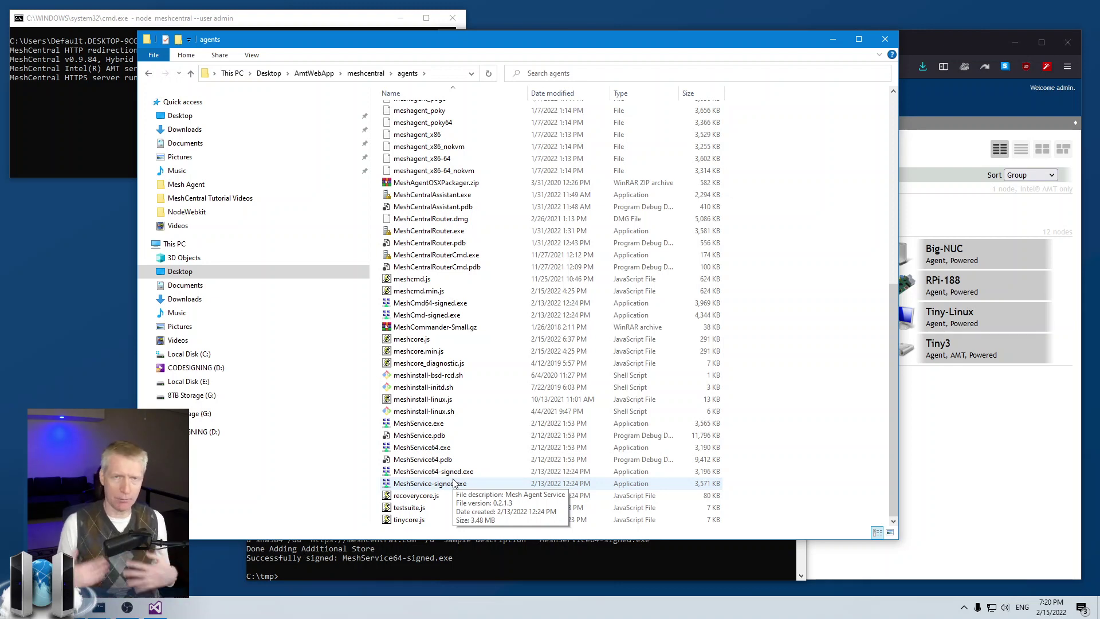
# Step: Create a new folder named agents inside AmtWebApp\meshcentral-data
pyautogui.click(367, 73)
pyautogui.click(314, 73)
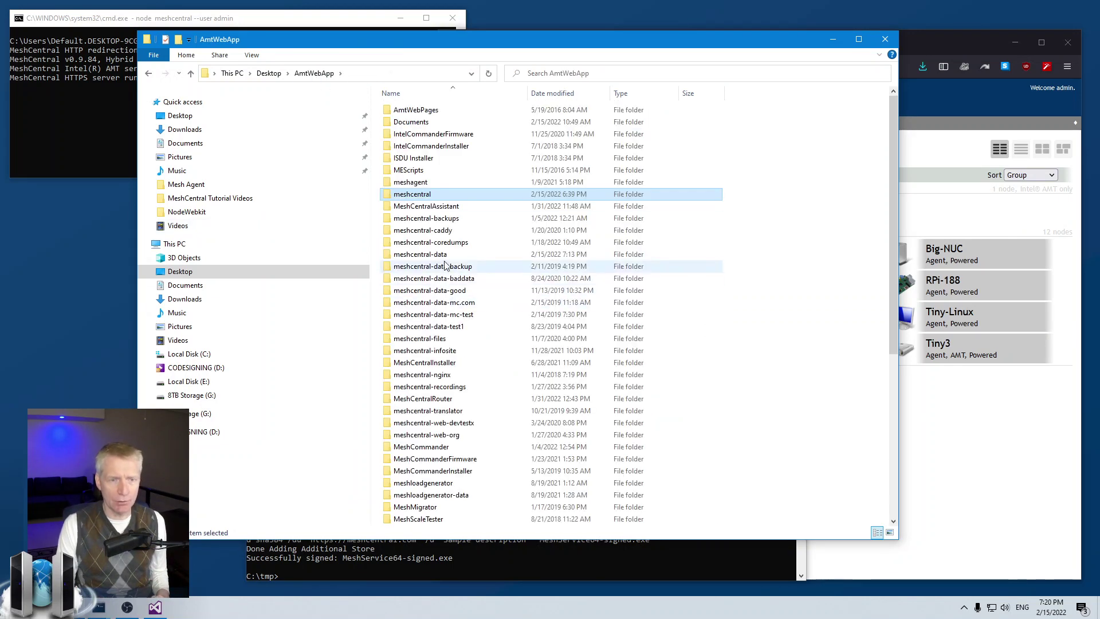
pyautogui.doubleClick(442, 262)
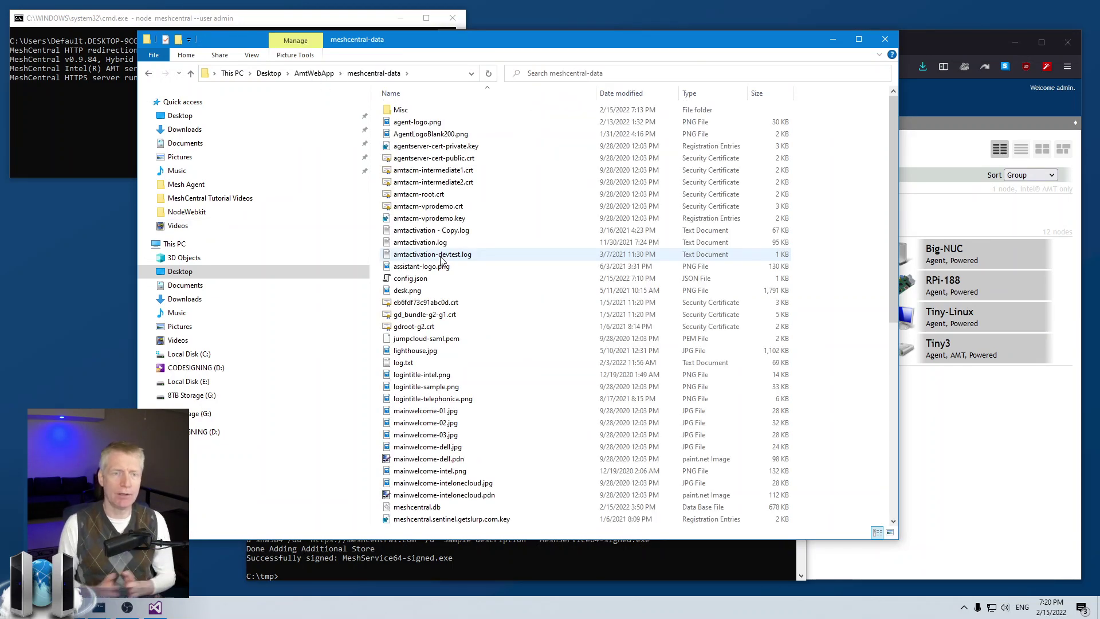
pyautogui.rightClick(803, 235)
pyautogui.moveTo(834, 388)
pyautogui.click(768, 388)
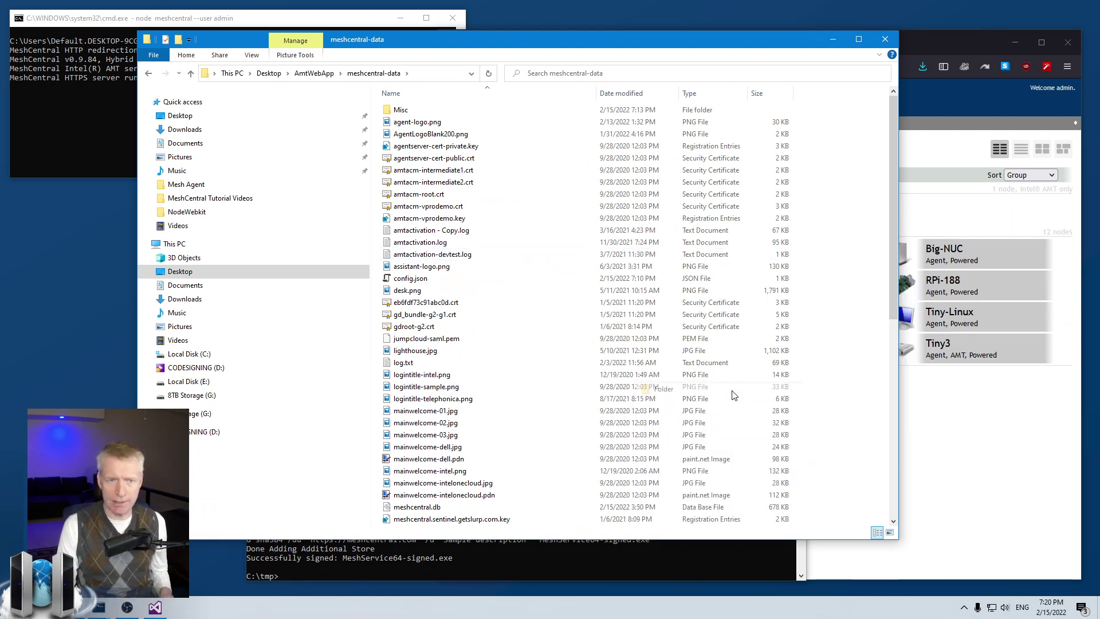
pyautogui.write('agents')
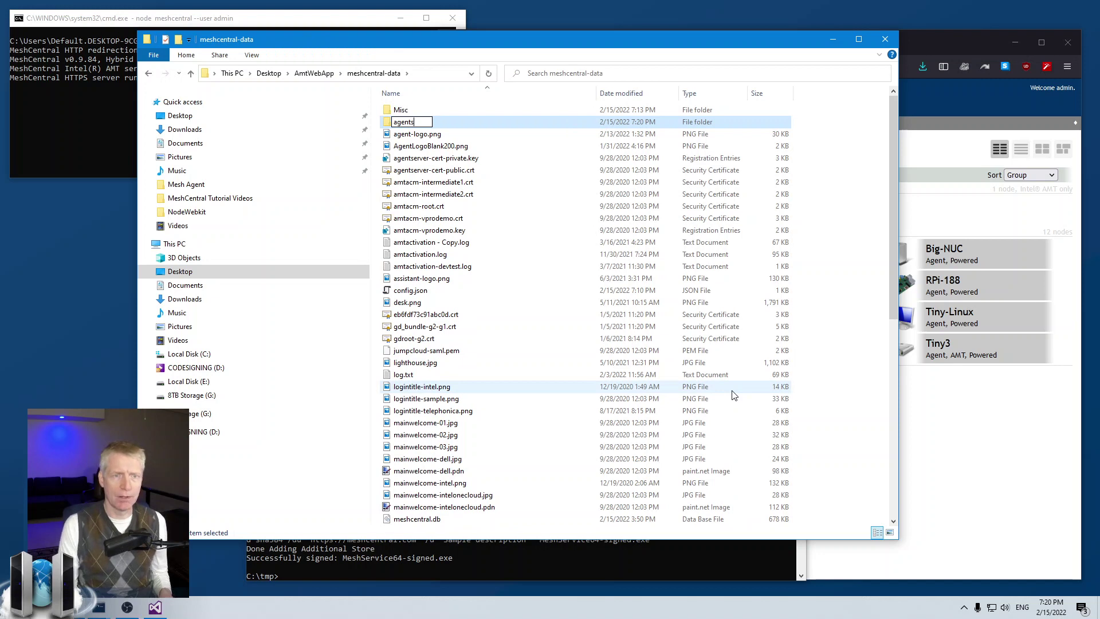
pyautogui.press('Return')
# Step: Paste the newly signed MeshService64-signed.exe from C:\tmp into the meshcentral-data\agents folder
pyautogui.doubleClick(404, 109)
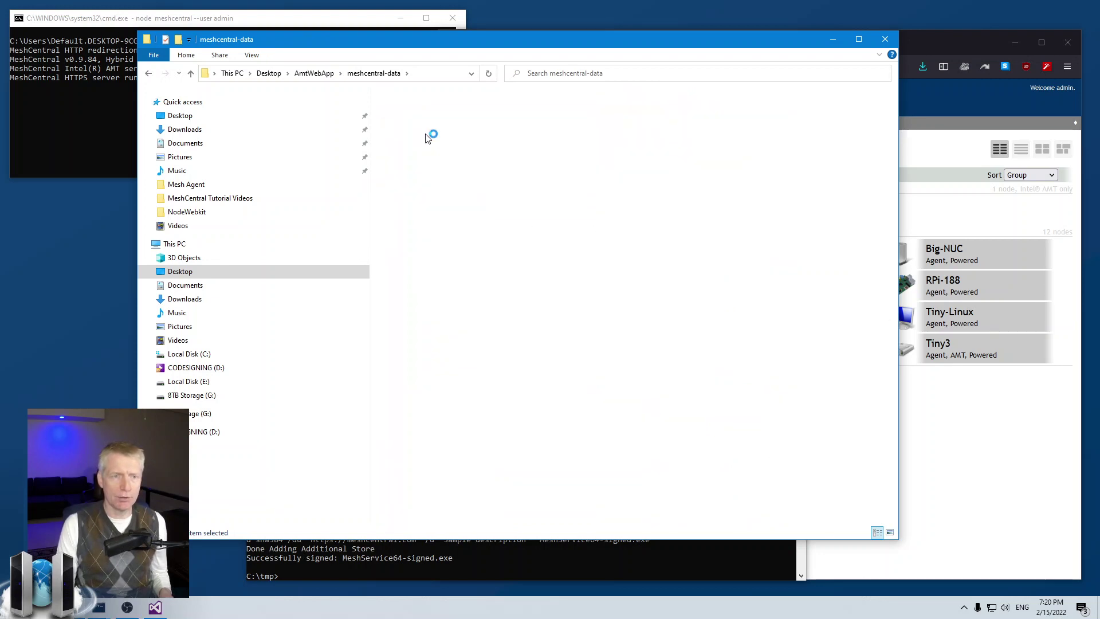
pyautogui.hotkey('ctrl', 'v')
pyautogui.click(553, 321)
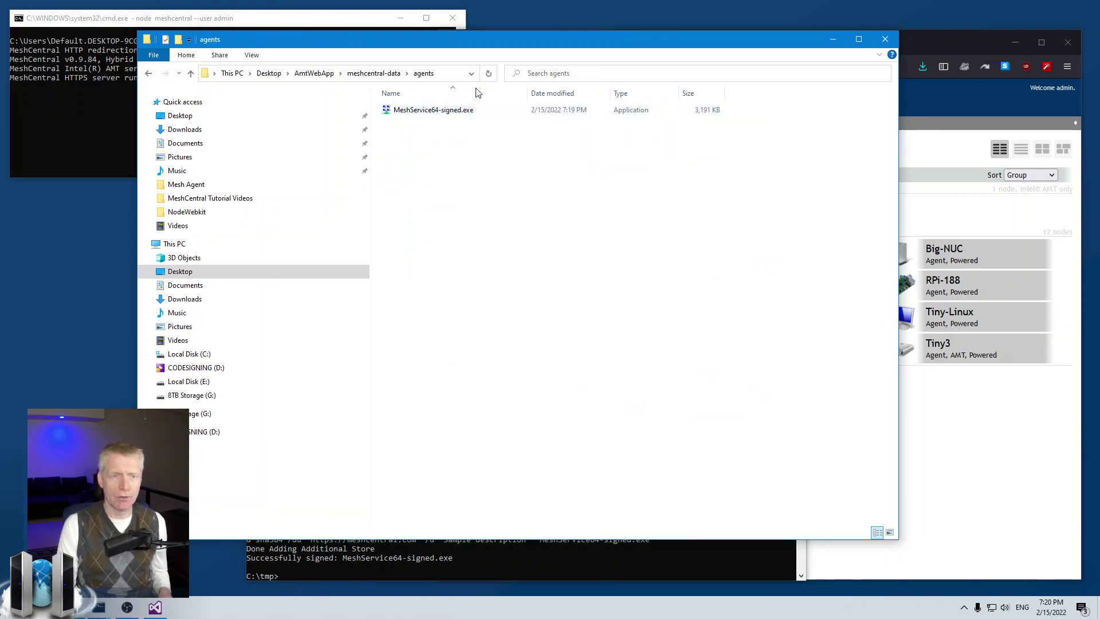
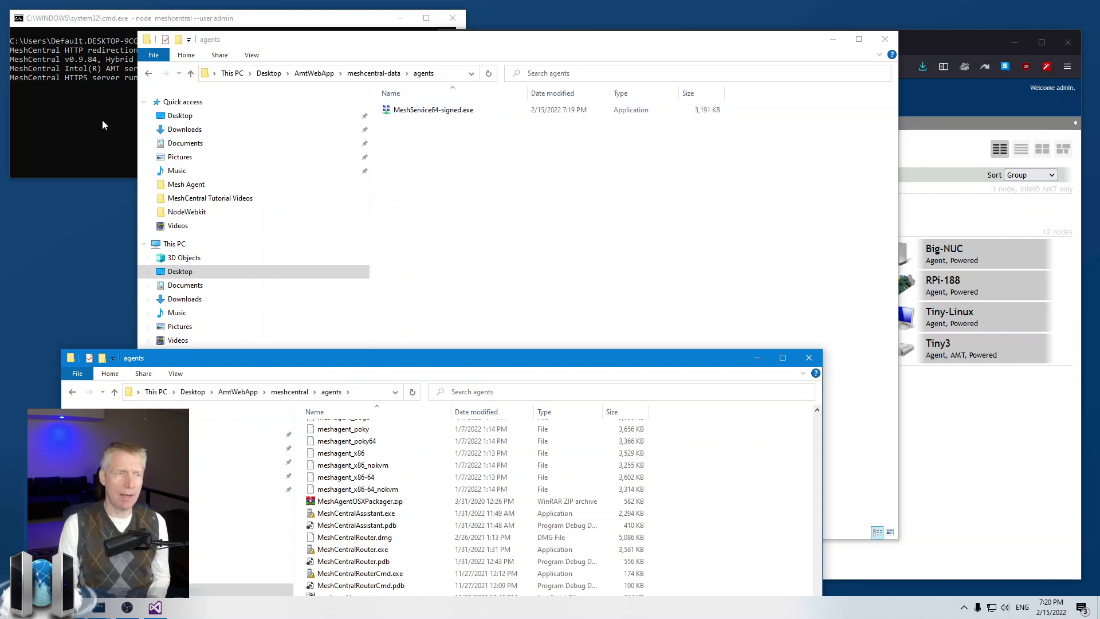
# Step: Stop the running MeshCentral server in its command window
pyautogui.click(81, 115)
pyautogui.hotkey('ctrl', 'c')
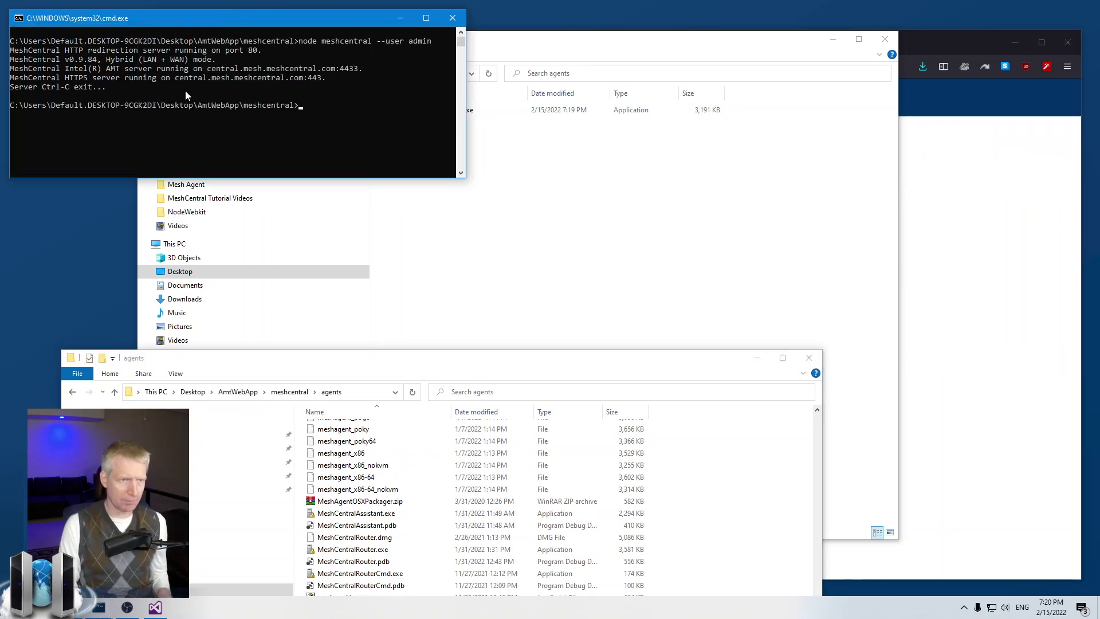
# Step: Clear the server's command window, restart it with node meshcentral --user admin, and minimize the meshcentral\agents folder window
pyautogui.write('cls')
pyautogui.press('Return')
pyautogui.press('Up')
pyautogui.press('Up')
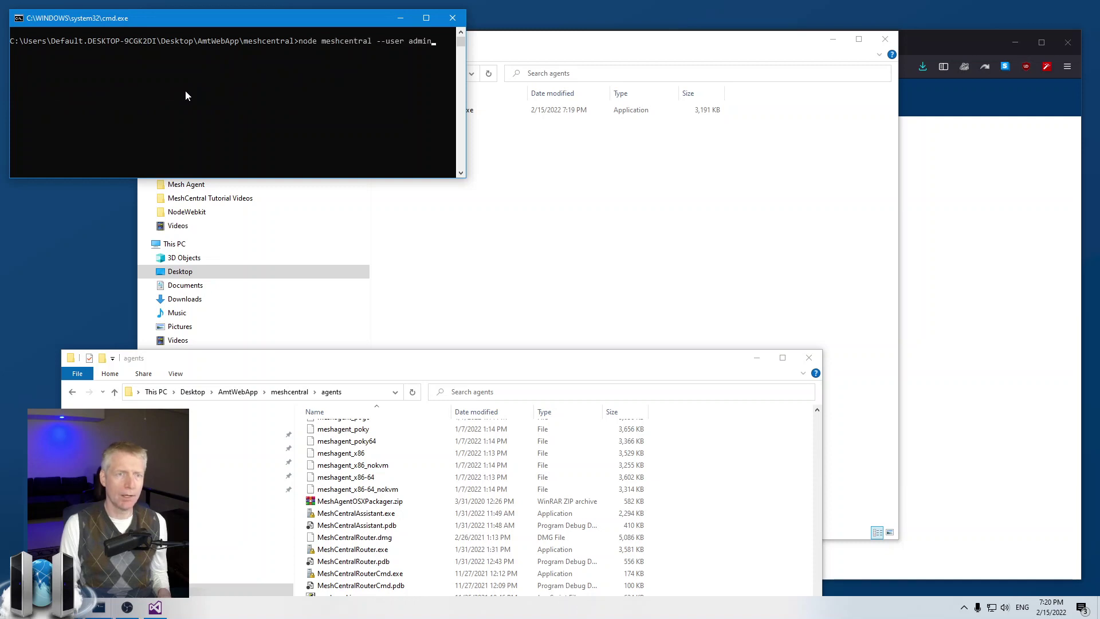
pyautogui.press('Return')
pyautogui.click(758, 358)
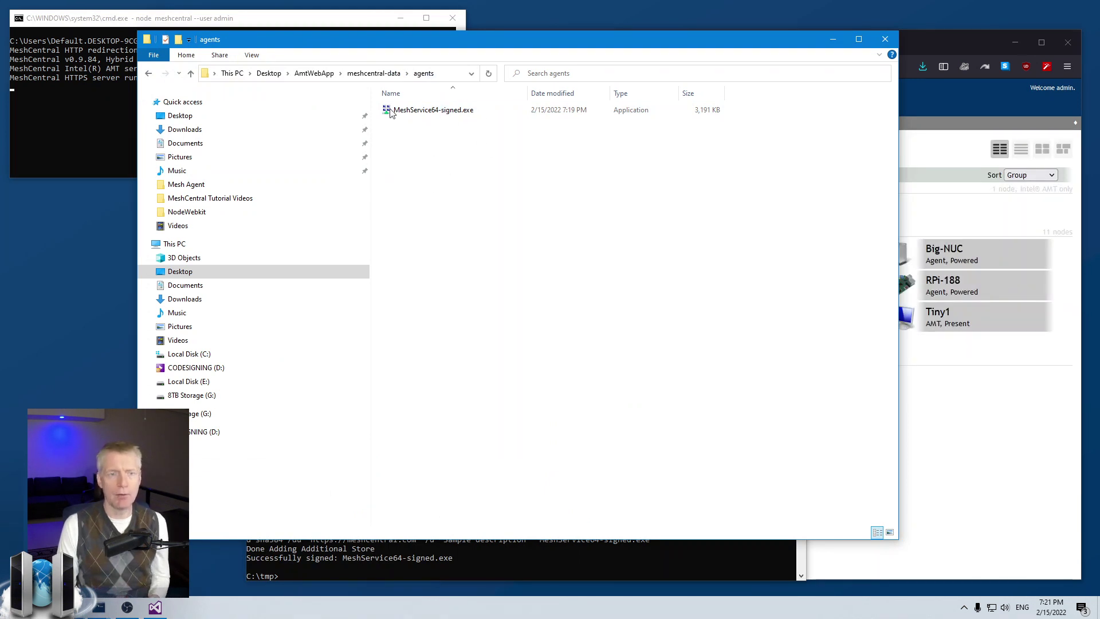
# Step: Examine the digital signatures of the previously downloaded meshagent64-LabComputers.exe in the Downloads folder
pyautogui.click(956, 419)
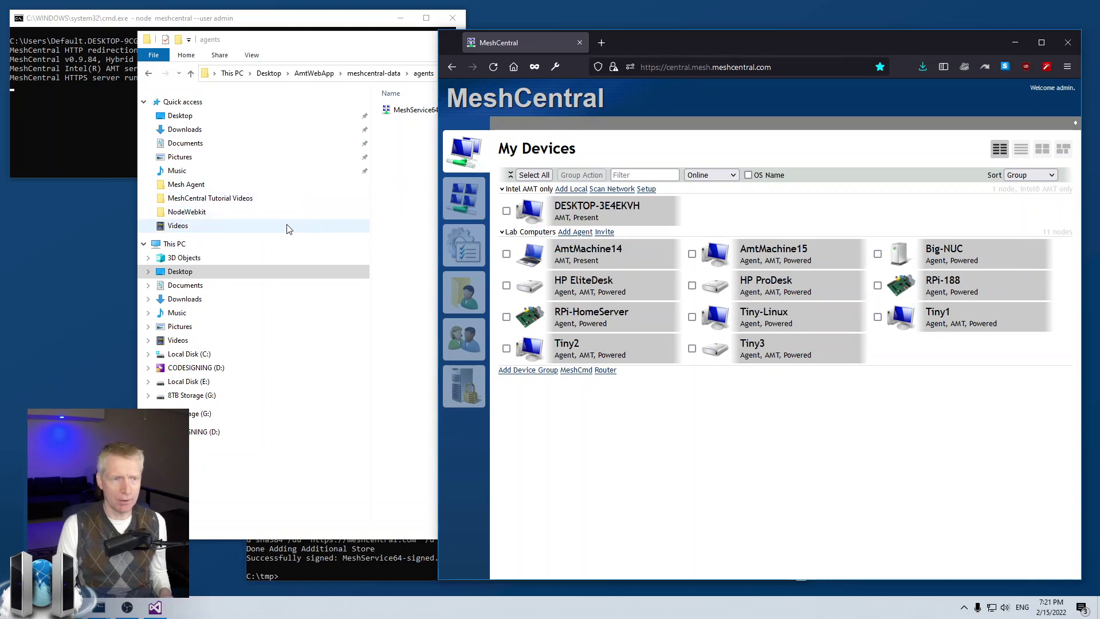
pyautogui.click(405, 169)
pyautogui.click(437, 127)
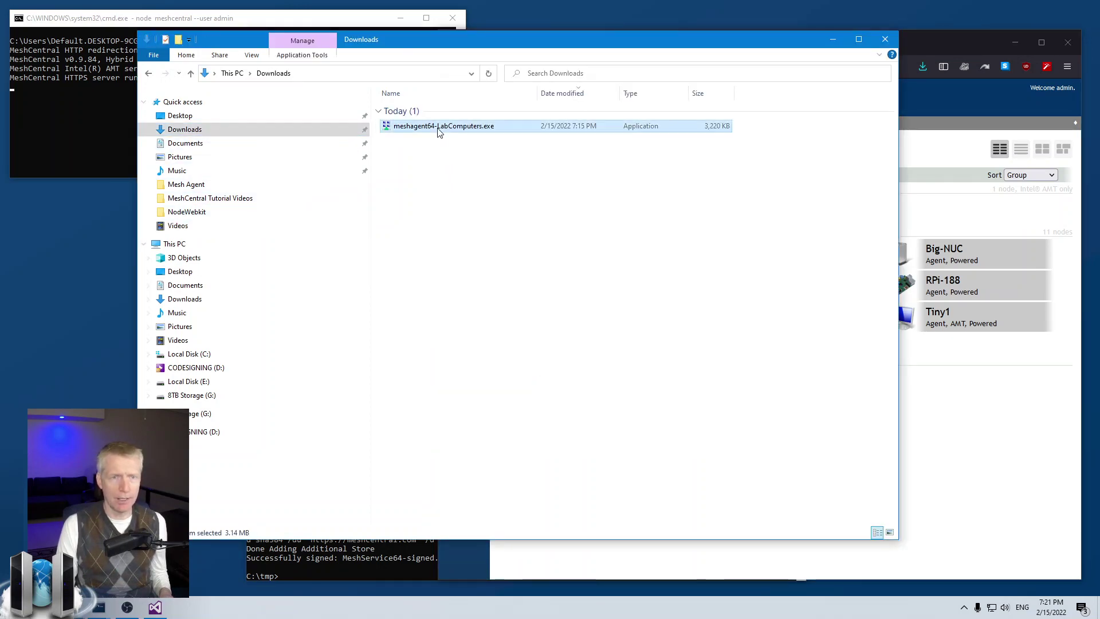
pyautogui.rightClick(437, 126)
pyautogui.click(472, 435)
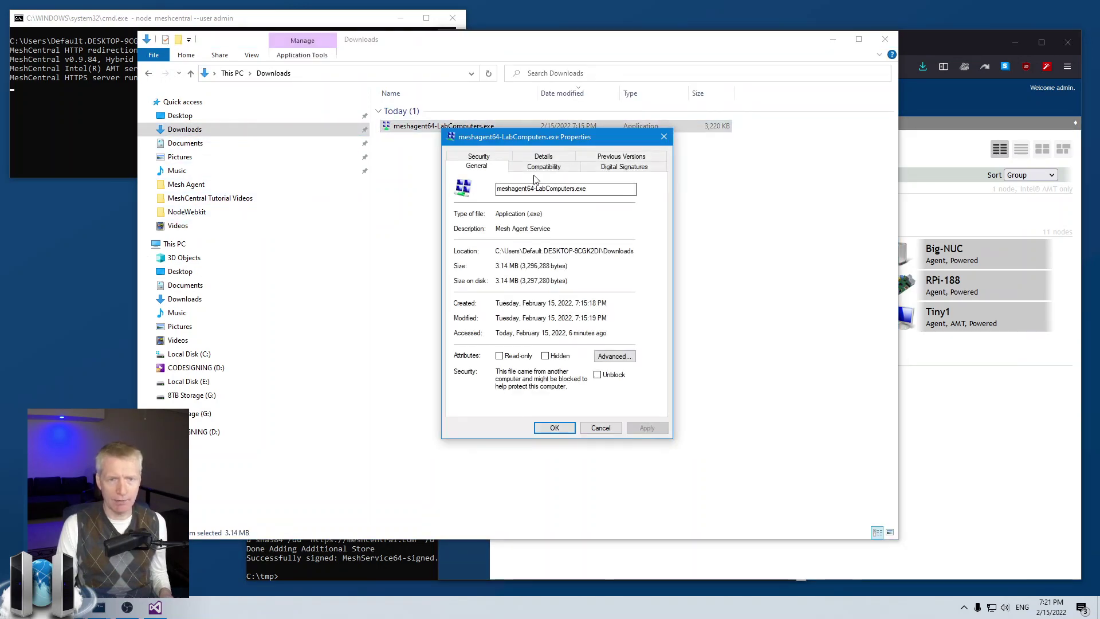
pyautogui.click(627, 165)
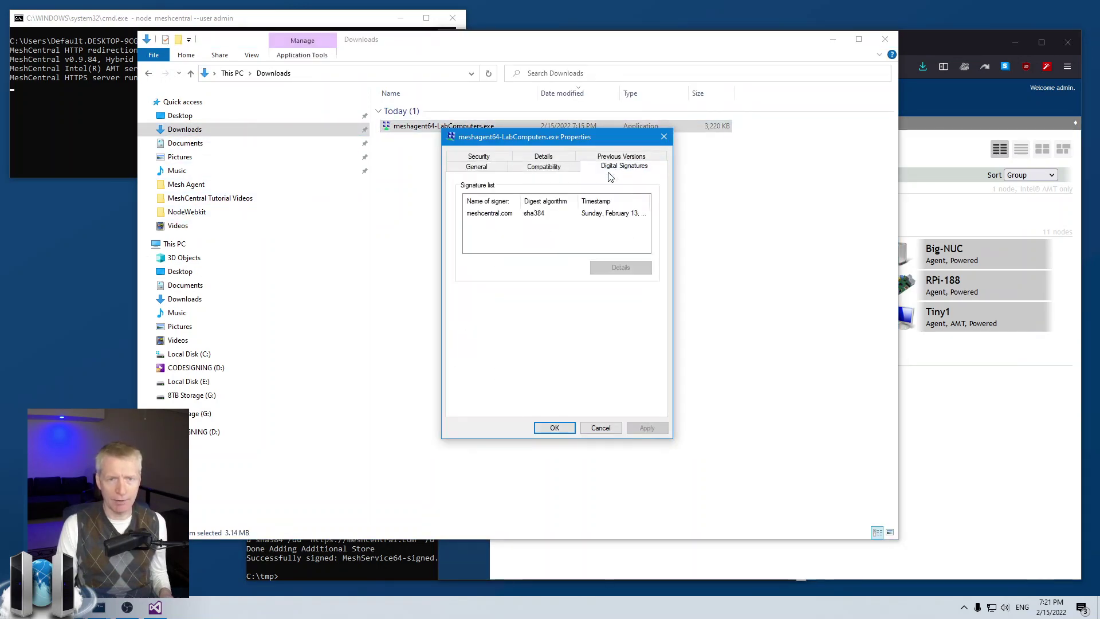
pyautogui.click(602, 427)
# Step: Permanently delete the old meshagent64-LabComputers.exe and download the Windows x64 agent for the Lab Computers group again
pyautogui.press('Delete')
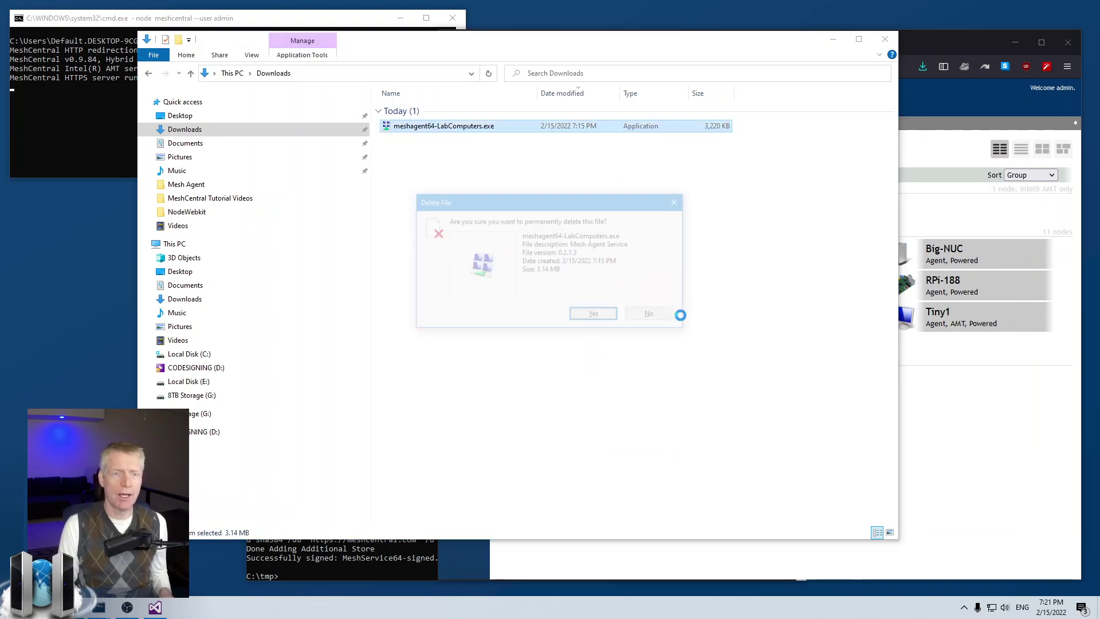
pyautogui.press('Return')
pyautogui.click(1027, 477)
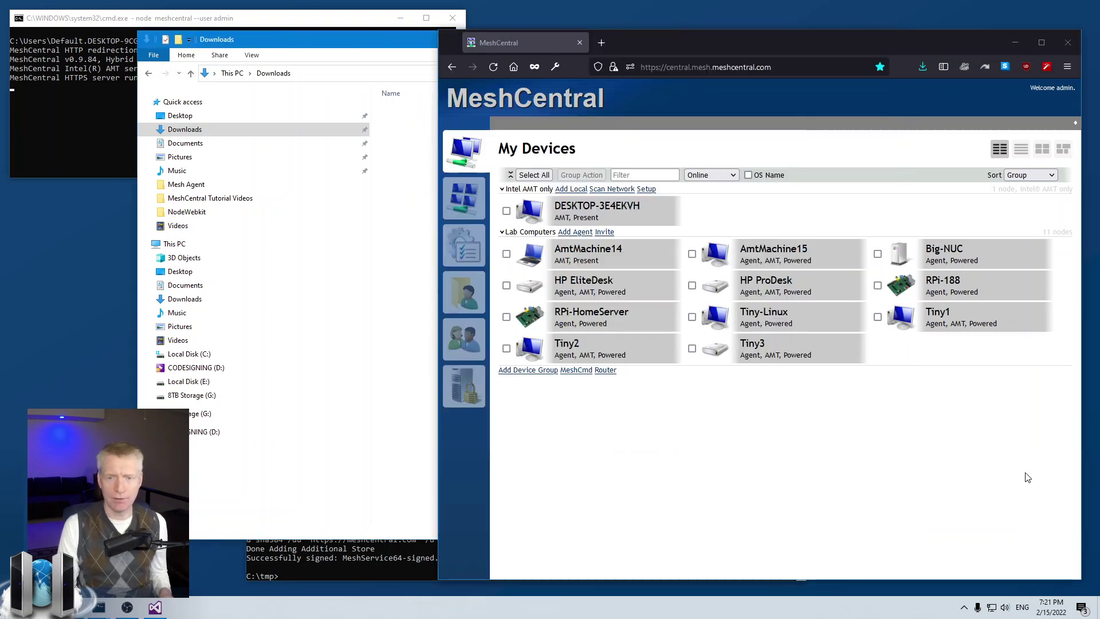
pyautogui.click(575, 231)
pyautogui.click(756, 308)
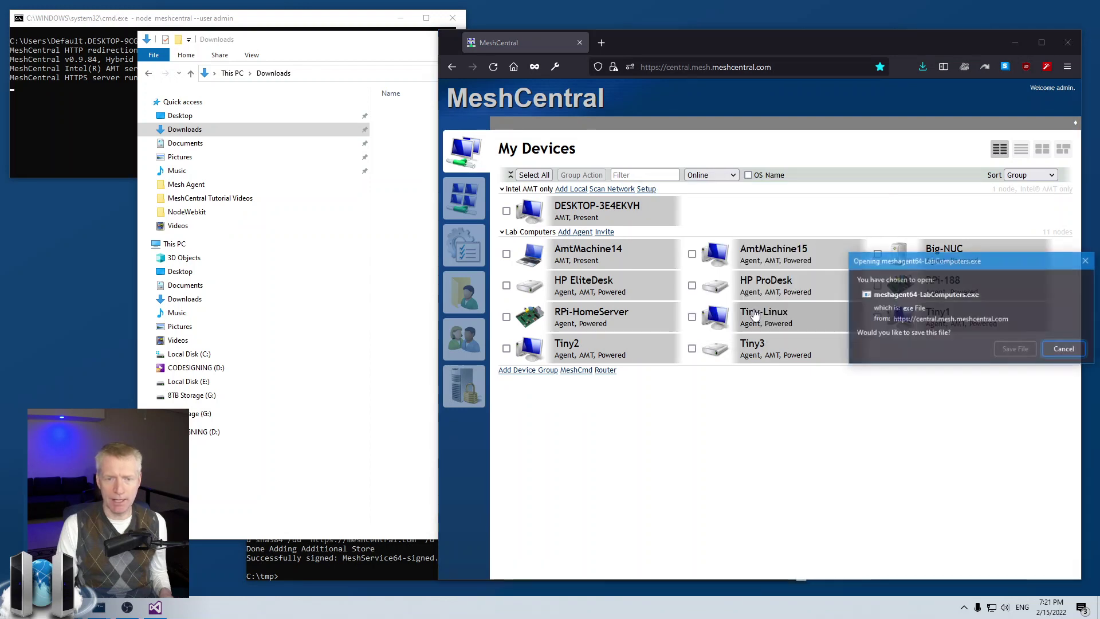
pyautogui.click(1013, 352)
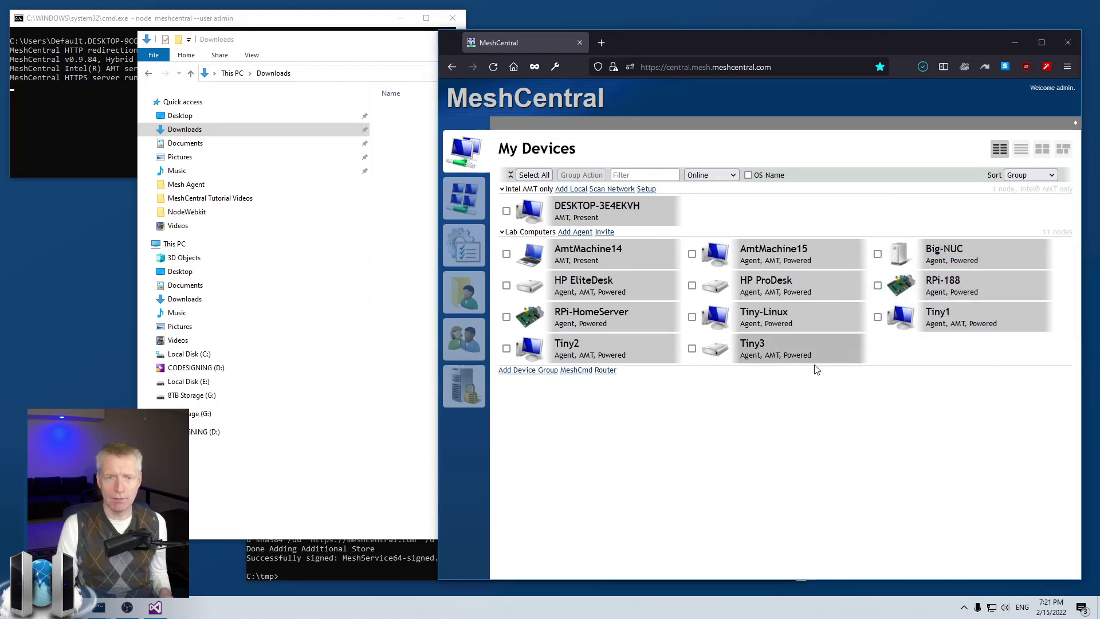
# Step: Check the signer and timestamp in the digital signatures of the newly downloaded meshagent64-LabComputers.exe
pyautogui.click(418, 172)
pyautogui.click(436, 127)
pyautogui.rightClick(436, 128)
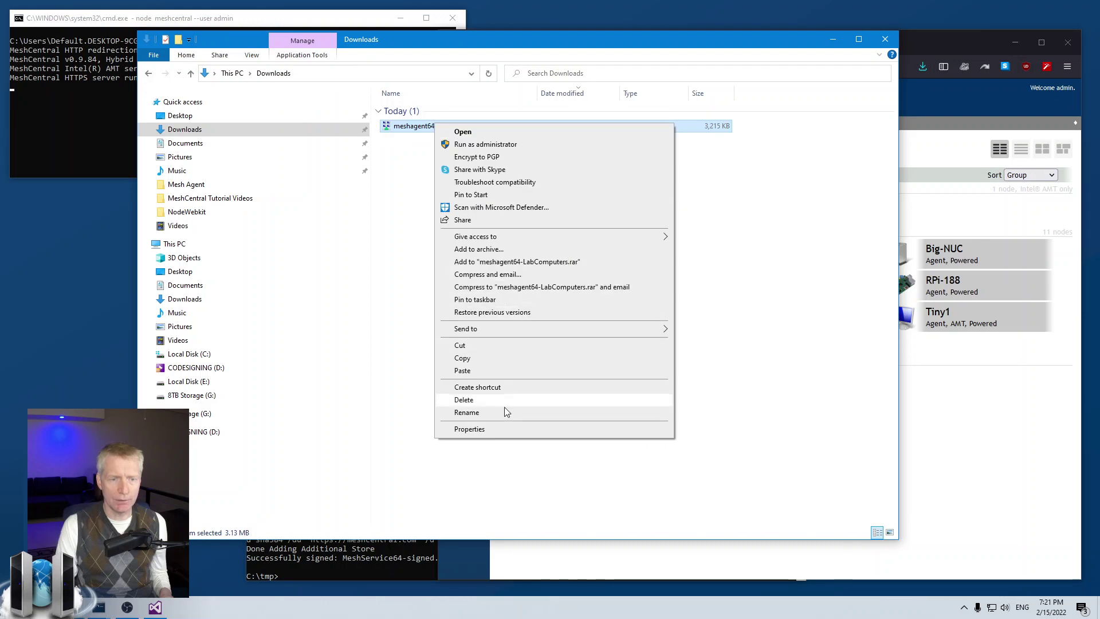
pyautogui.click(498, 429)
pyautogui.click(609, 165)
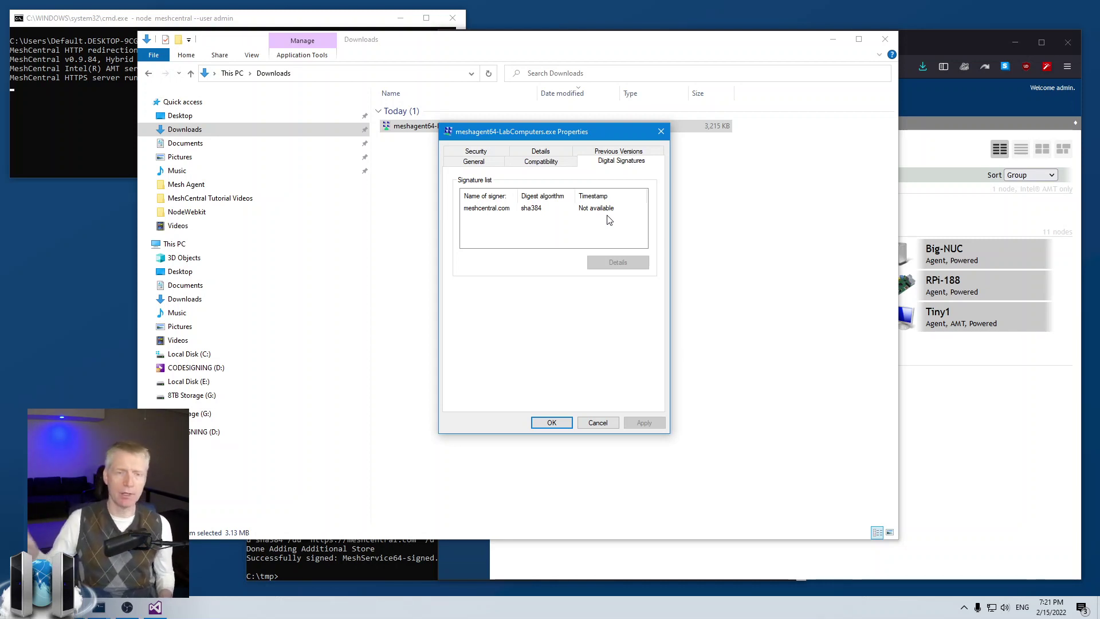
pyautogui.click(661, 132)
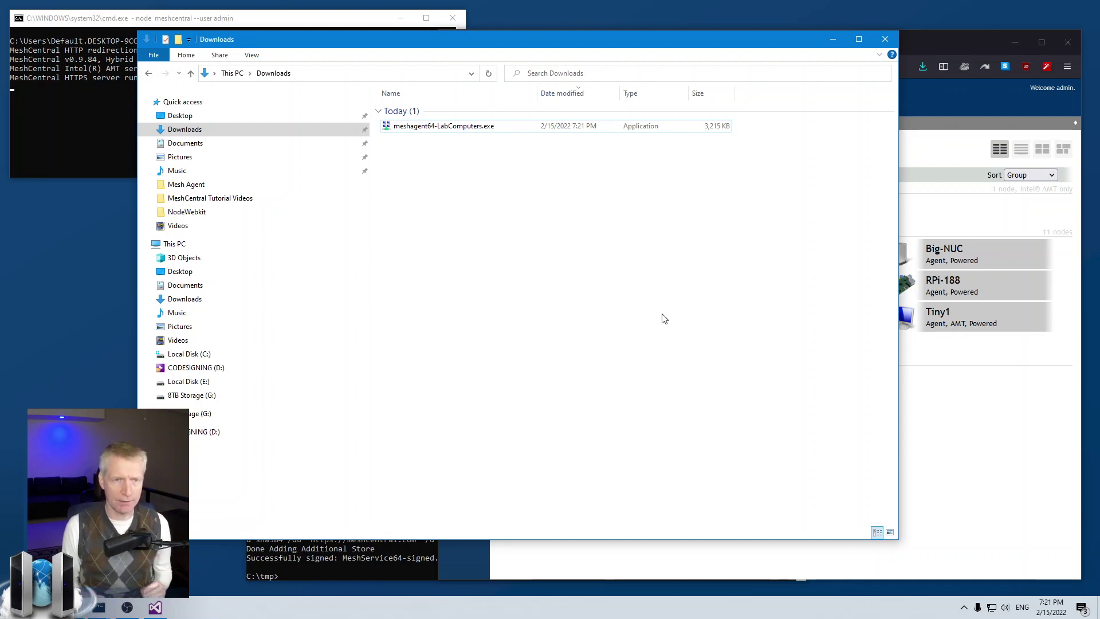
# Step: Run the new meshagent64-LabComputers.exe past the SmartScreen block to view its MeshCentral Agent dialog, and close it without installing
pyautogui.click(470, 131)
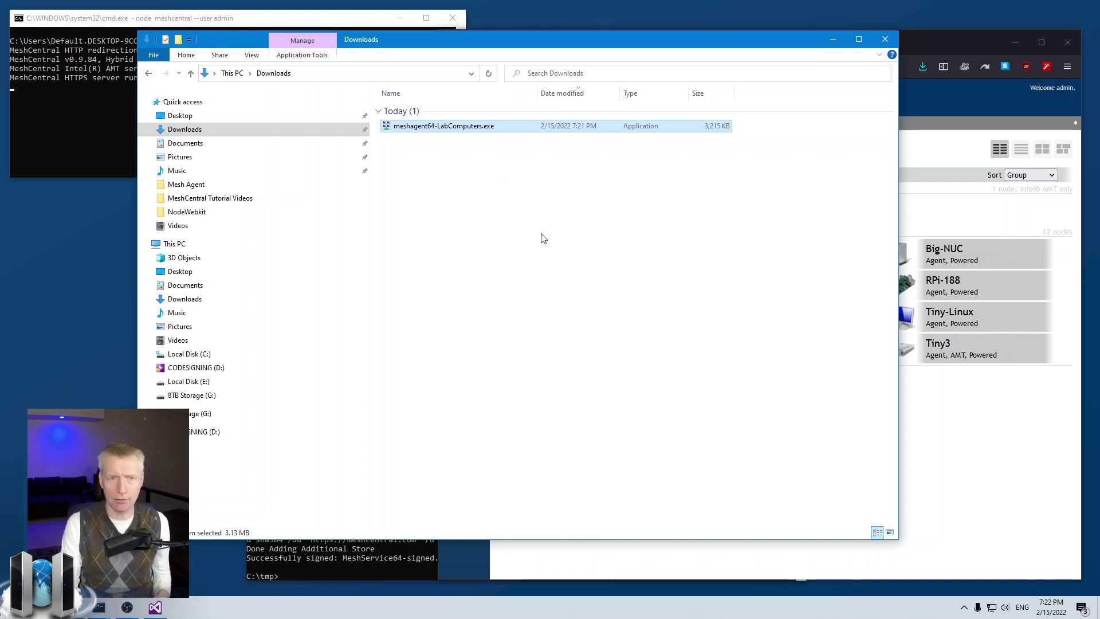
pyautogui.click(445, 131)
pyautogui.doubleClick(444, 128)
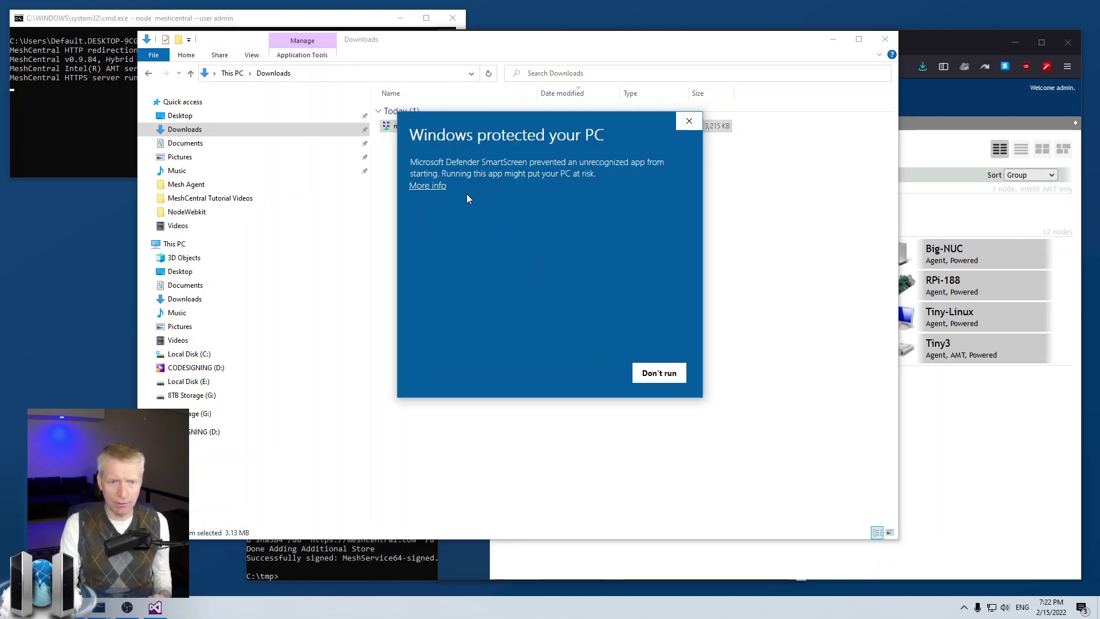
pyautogui.click(428, 186)
pyautogui.click(574, 373)
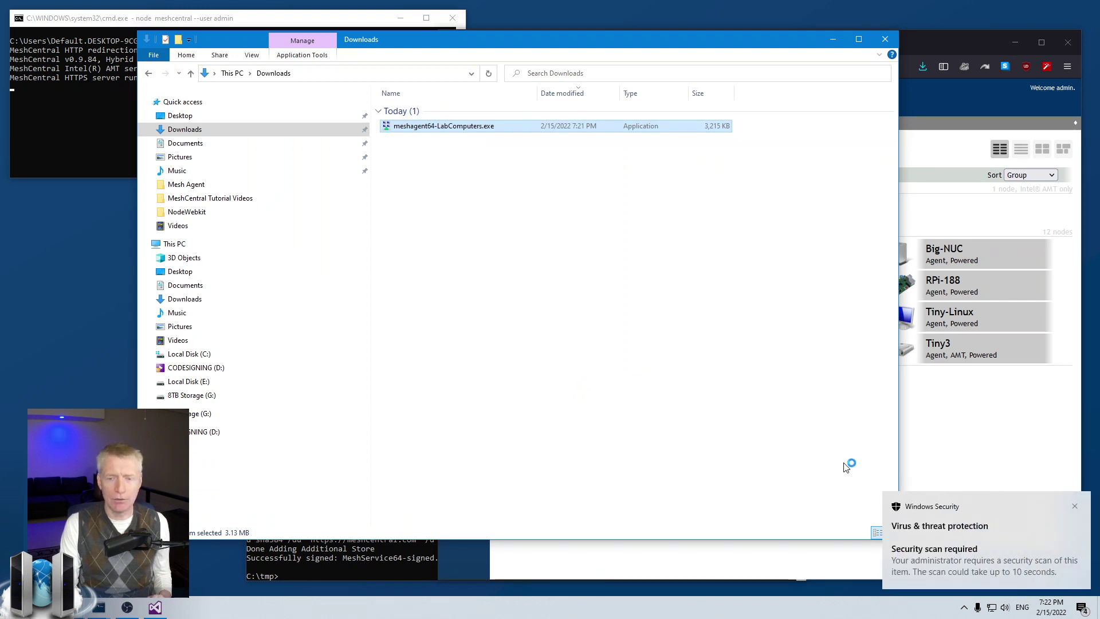
pyautogui.click(1075, 506)
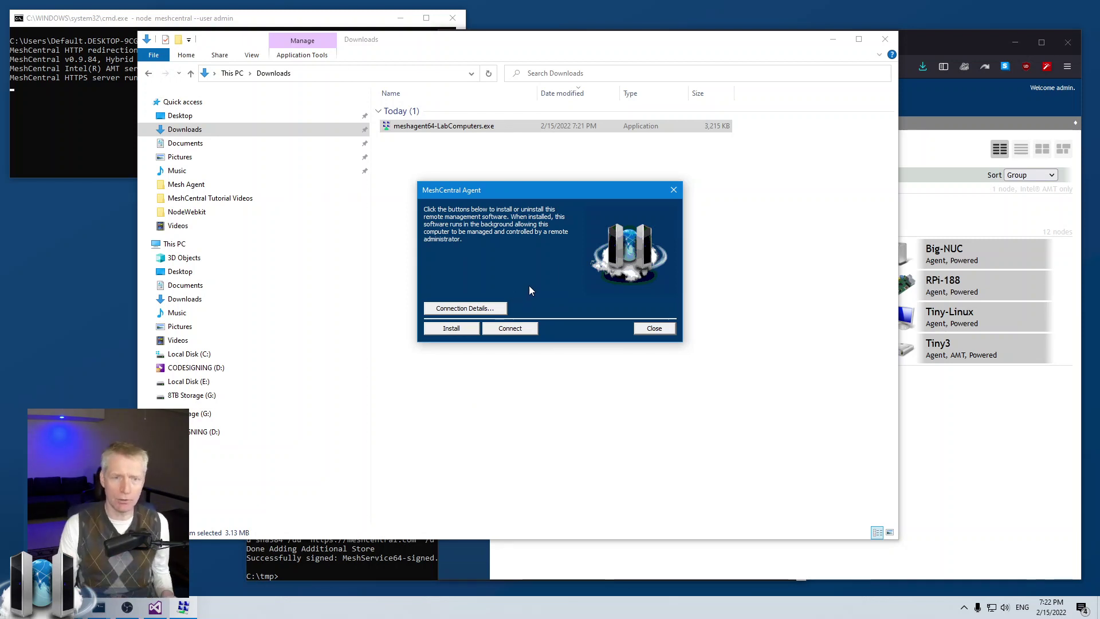
pyautogui.click(674, 190)
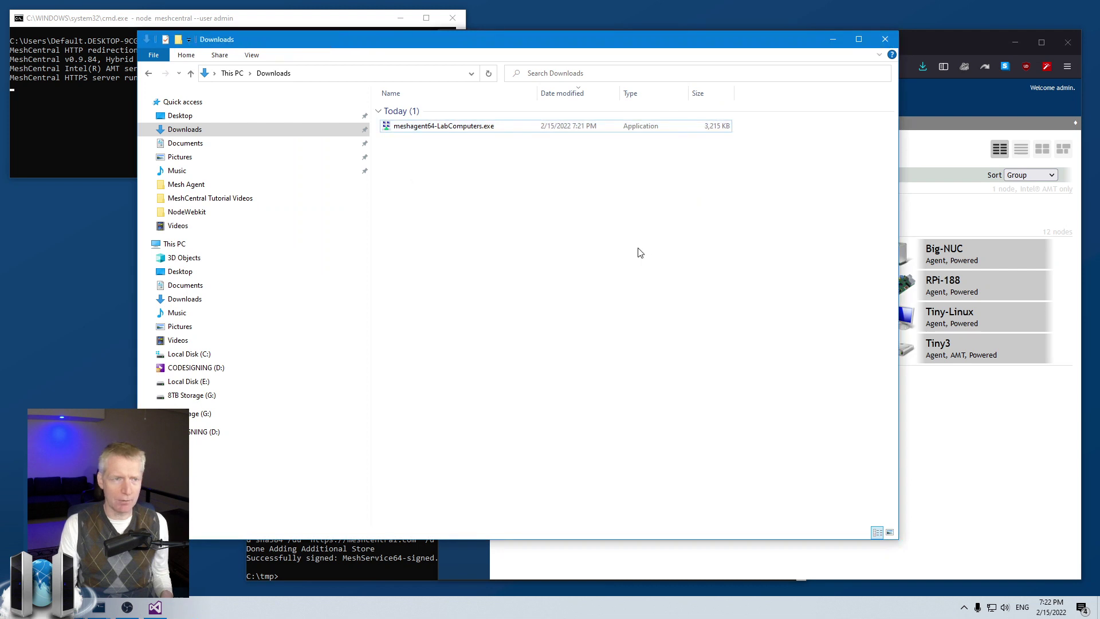
# Step: Open the C:\tmp folder to view the signed MeshService64-signed.exe
pyautogui.click(209, 354)
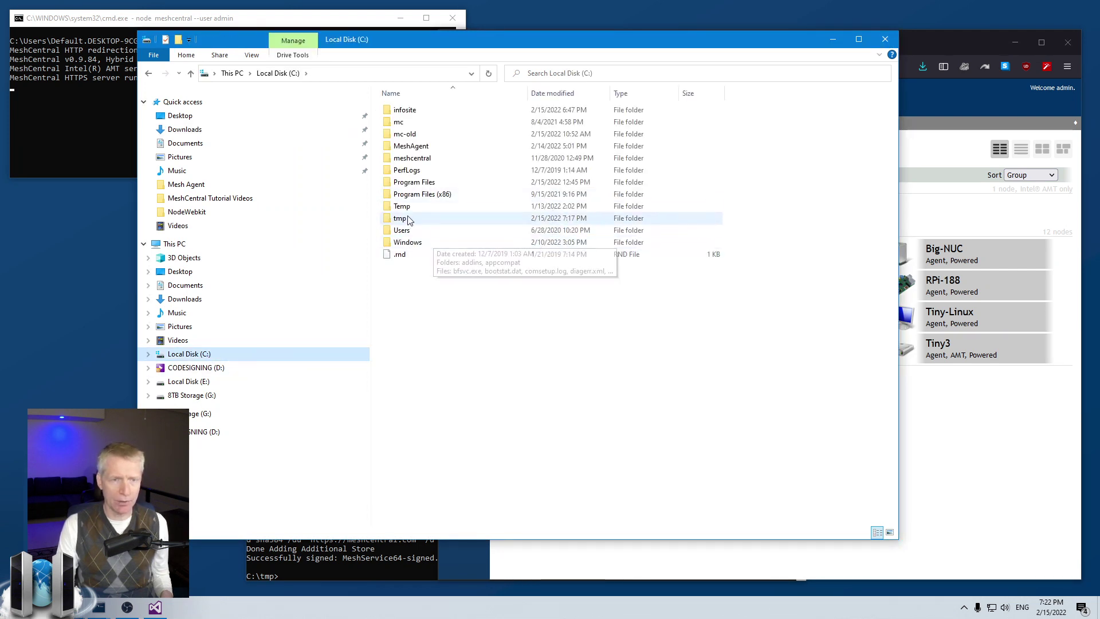
pyautogui.click(409, 219)
pyautogui.doubleClick(408, 219)
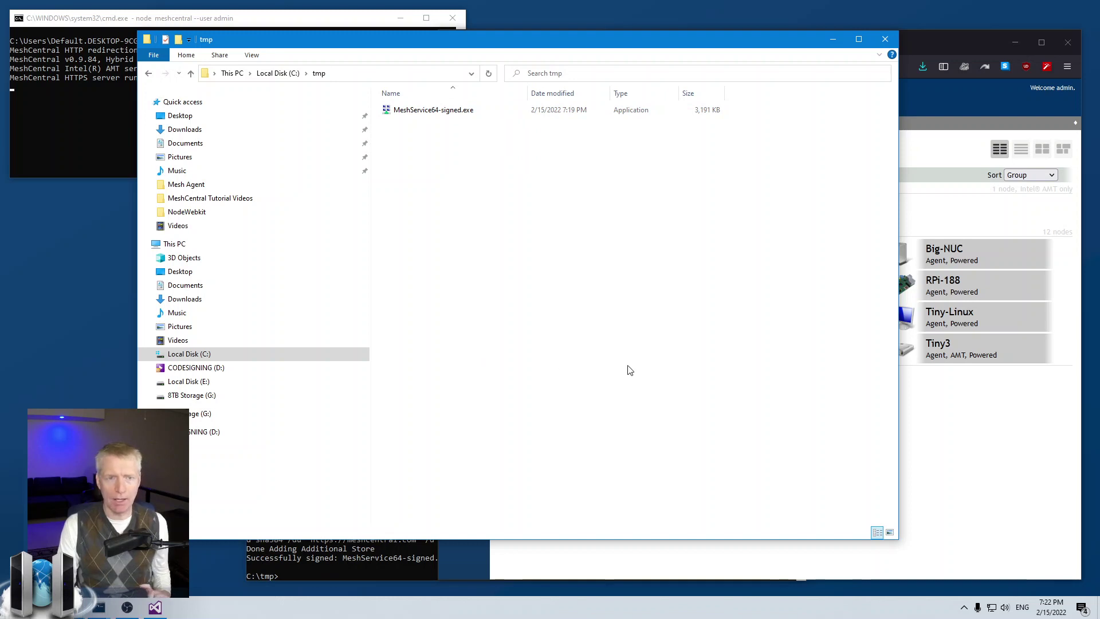
# Step: Switch to the browser and reload the MeshCentral site with ?debug=1 appended to its address
pyautogui.click(965, 468)
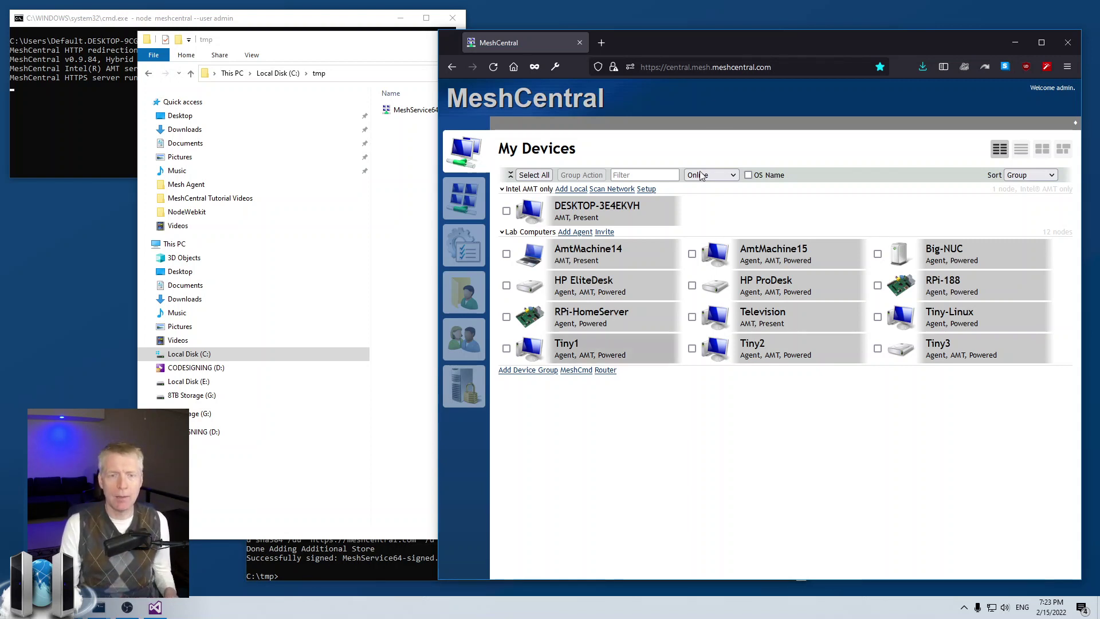
pyautogui.click(820, 70)
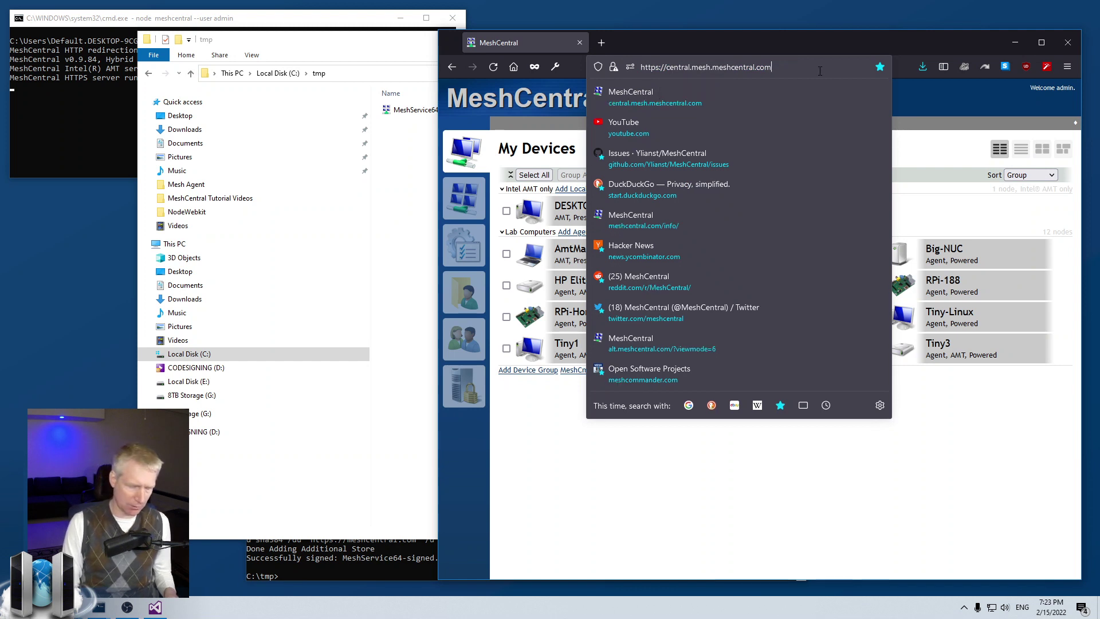
pyautogui.write('?debug=1')
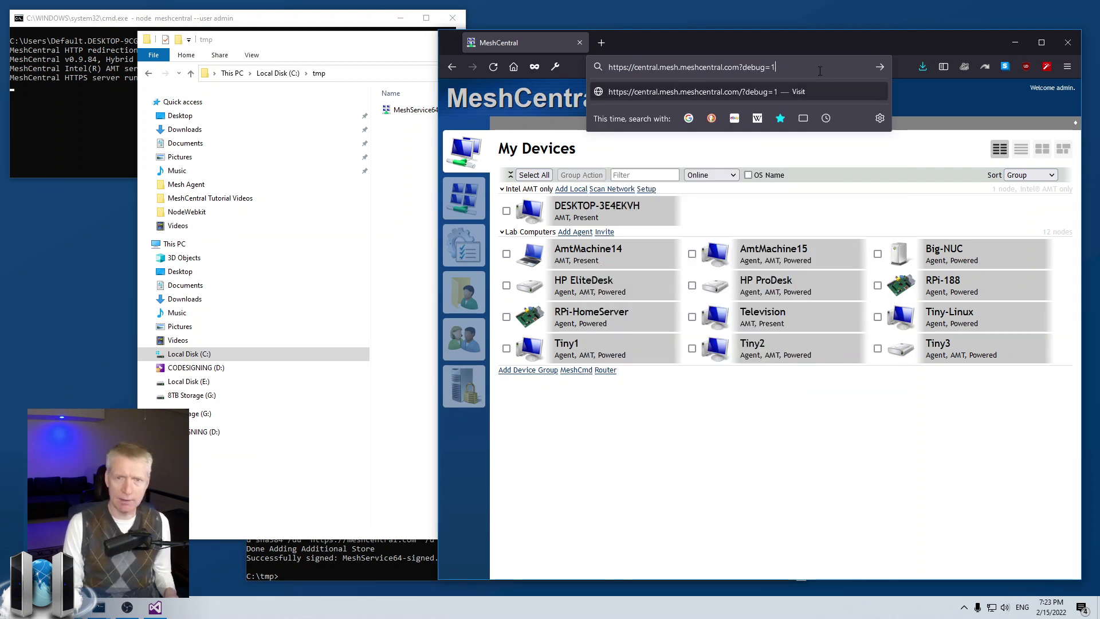
pyautogui.press('Return')
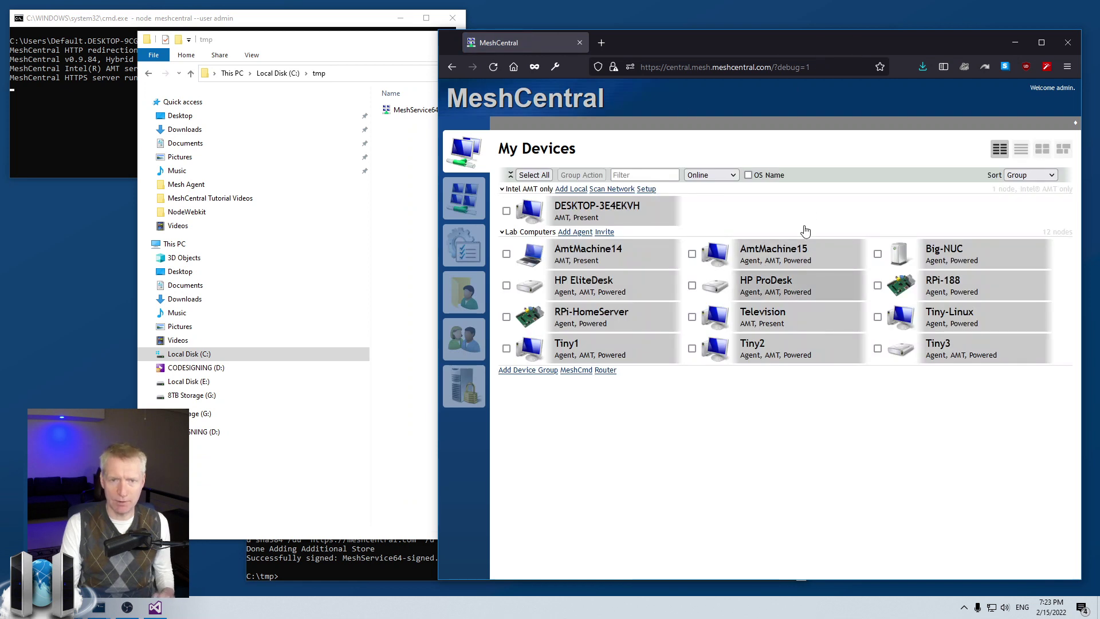
# Step: Download the Lab Computers settings file meshagent.msh from the group's Add Mesh Agent options
pyautogui.click(570, 234)
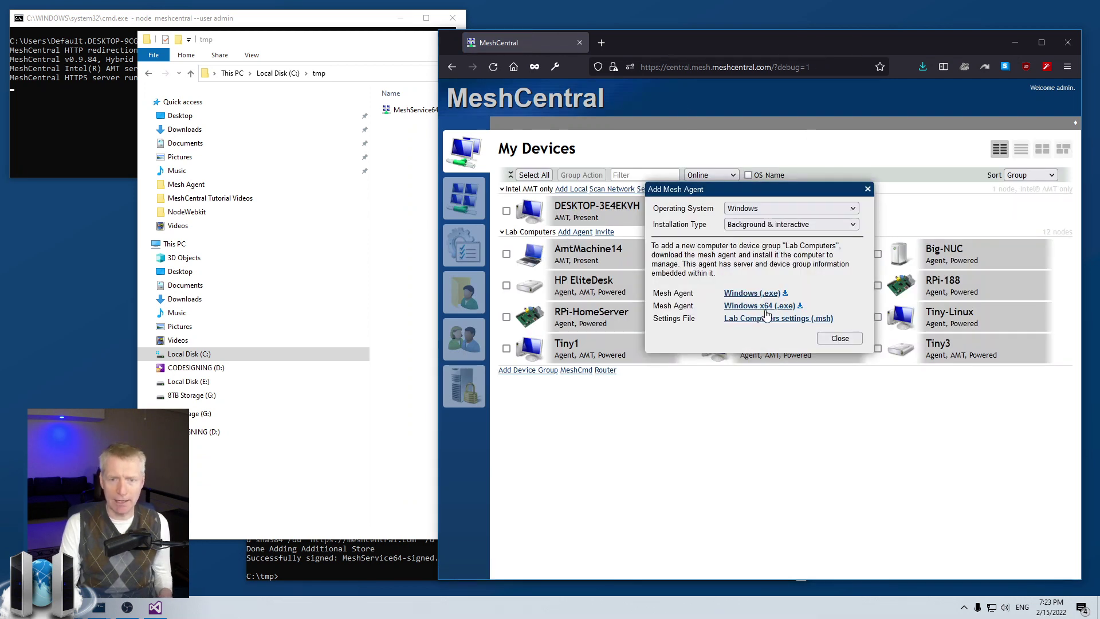
pyautogui.click(810, 321)
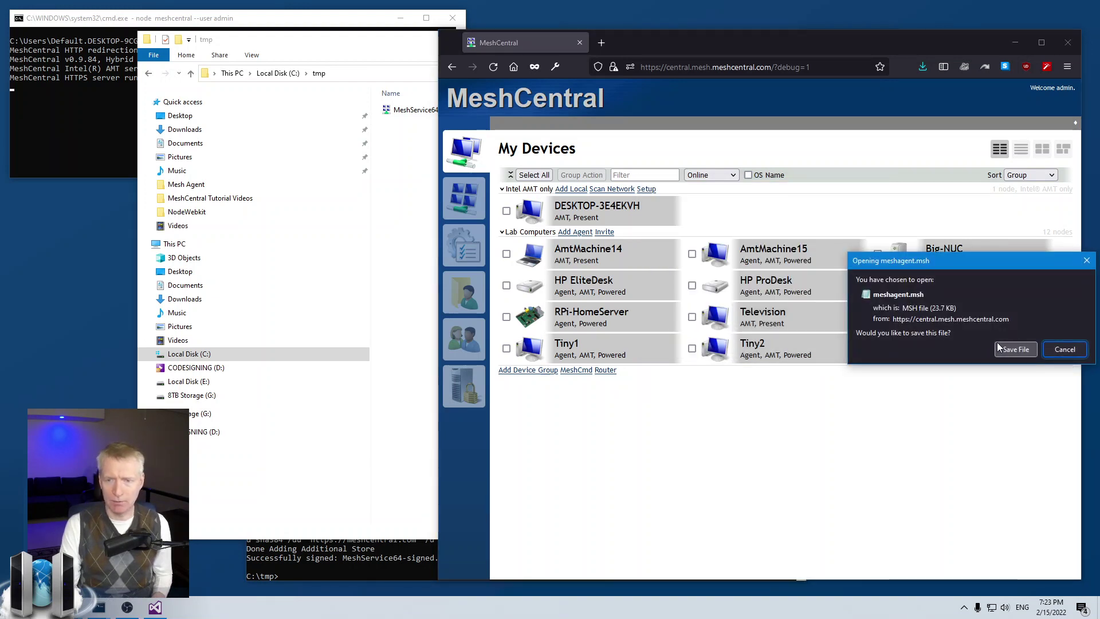
pyautogui.click(1012, 349)
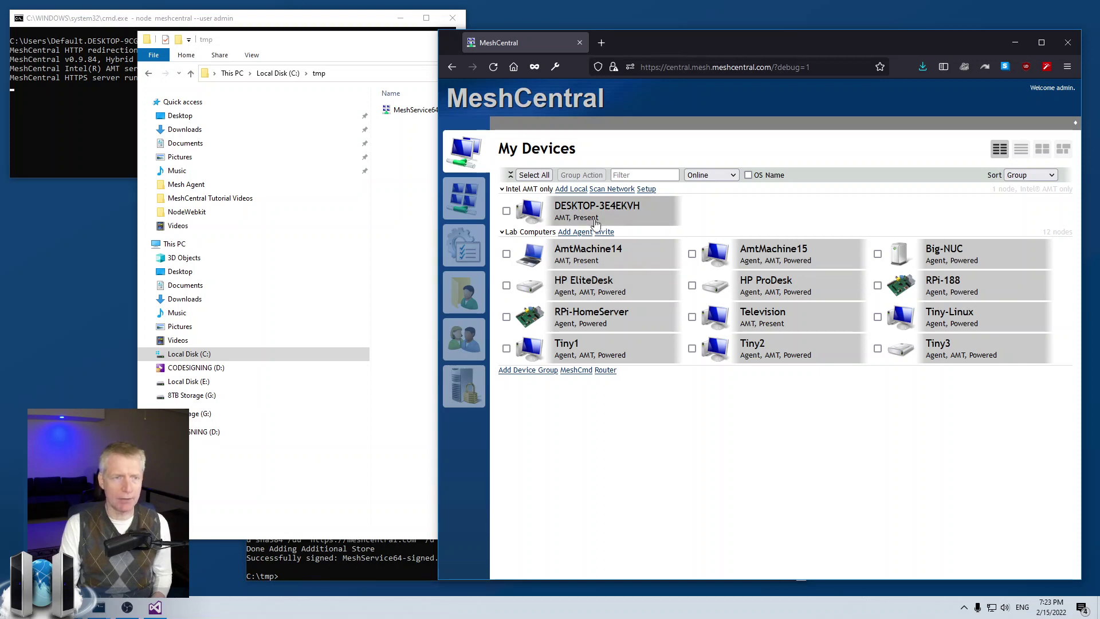
# Step: Open meshagent.msh from the Downloads folder in Visual Studio, restoring the editor to a smaller window
pyautogui.click(183, 129)
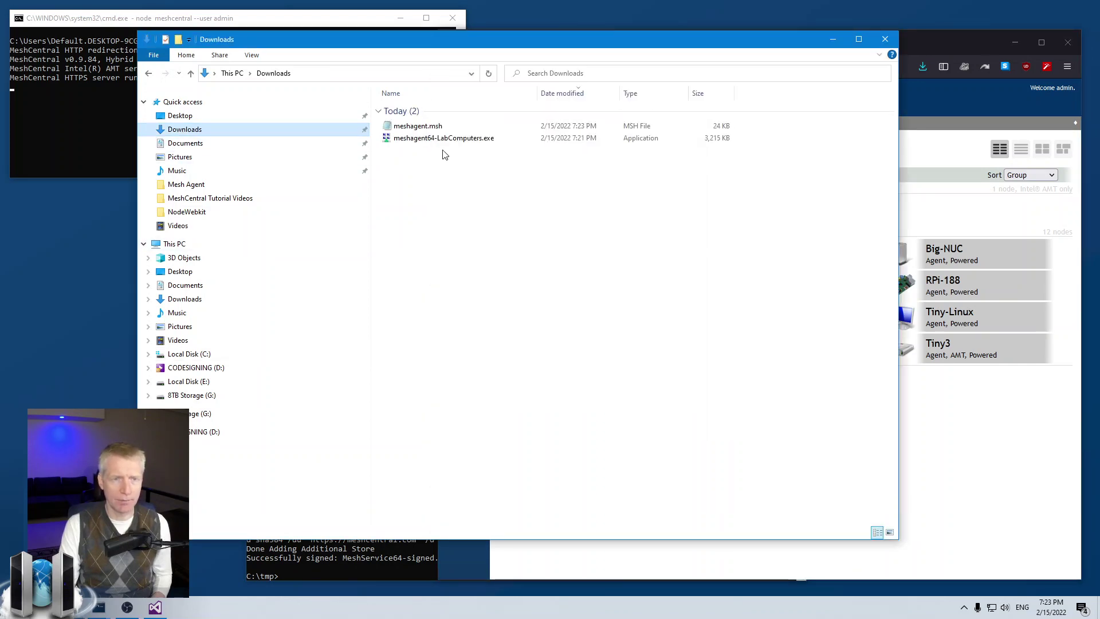
pyautogui.click(155, 607)
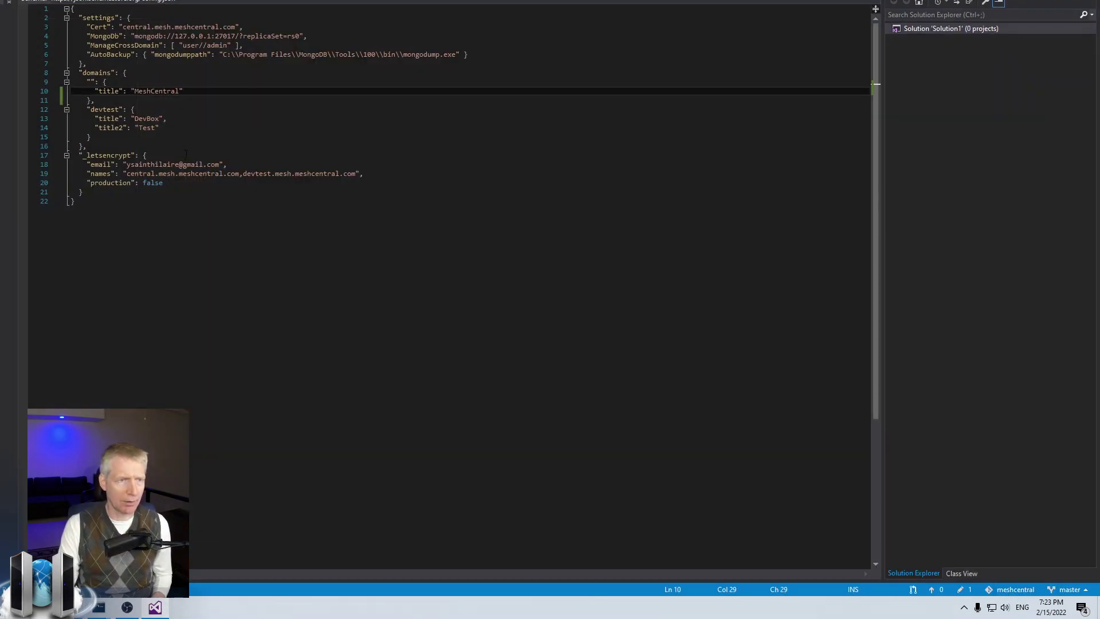
pyautogui.press('super+Down')
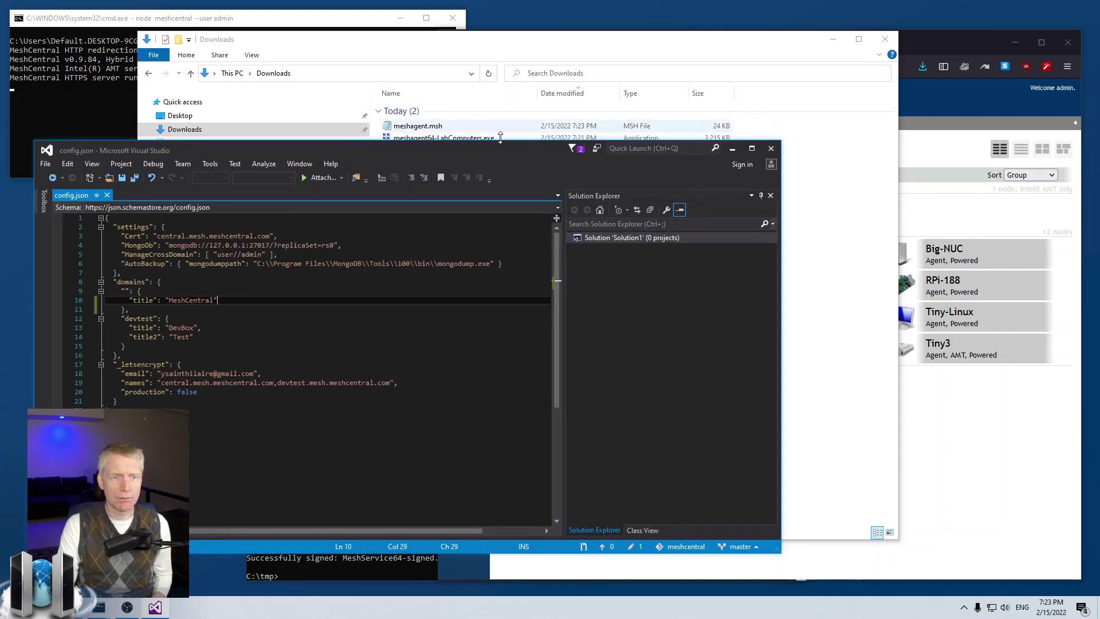
pyautogui.click(831, 268)
pyautogui.click(432, 127)
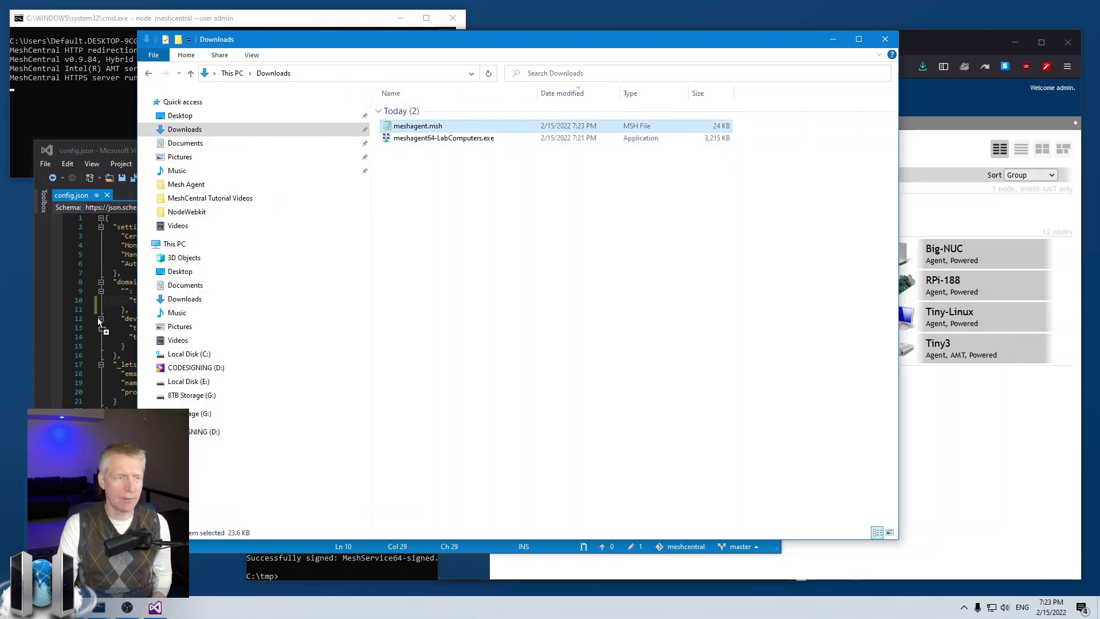
pyautogui.moveTo(116, 318); pyautogui.dragTo(118, 321)
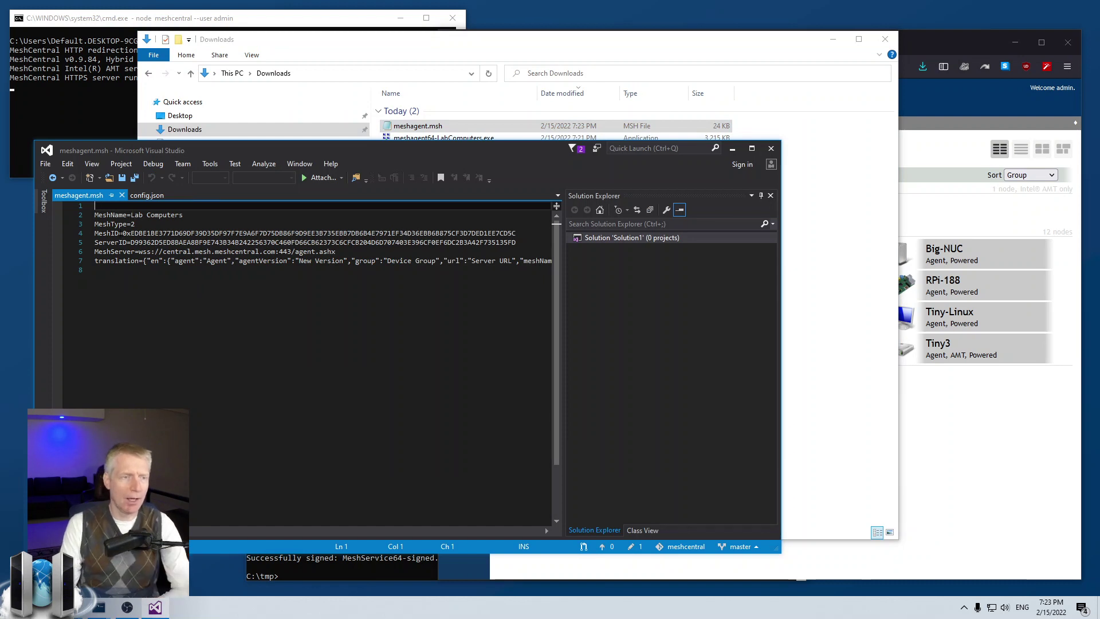
# Step: Examine the MeshServer, MeshID and ServerID lines in meshagent.msh
pyautogui.moveTo(131, 242); pyautogui.dragTo(336, 251)
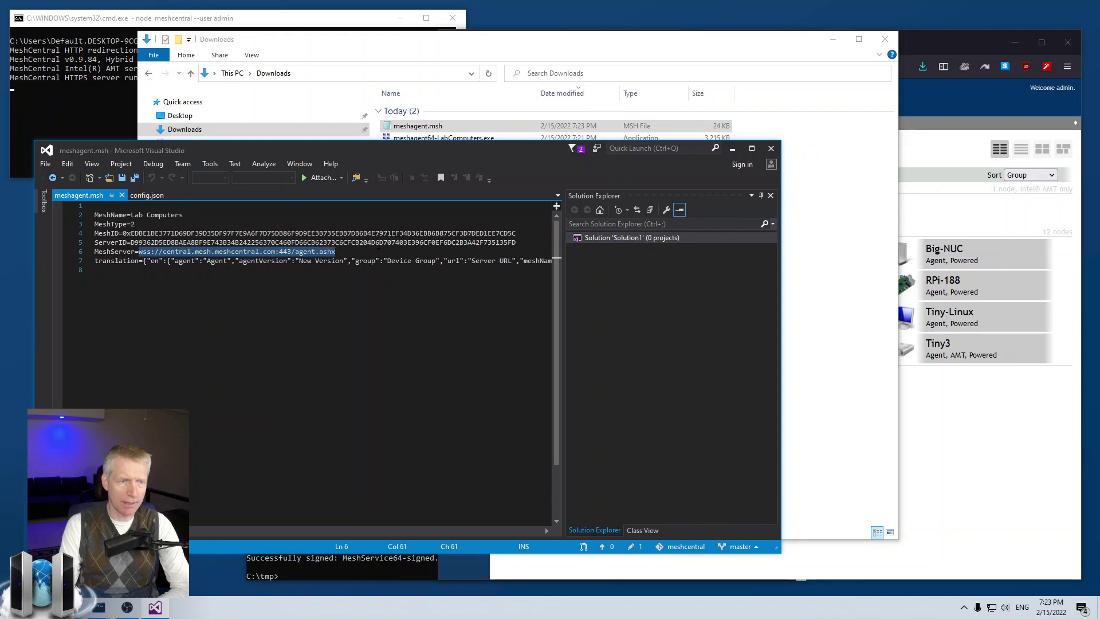
pyautogui.click(335, 251)
pyautogui.moveTo(122, 233); pyautogui.dragTo(421, 234)
pyautogui.click(410, 233)
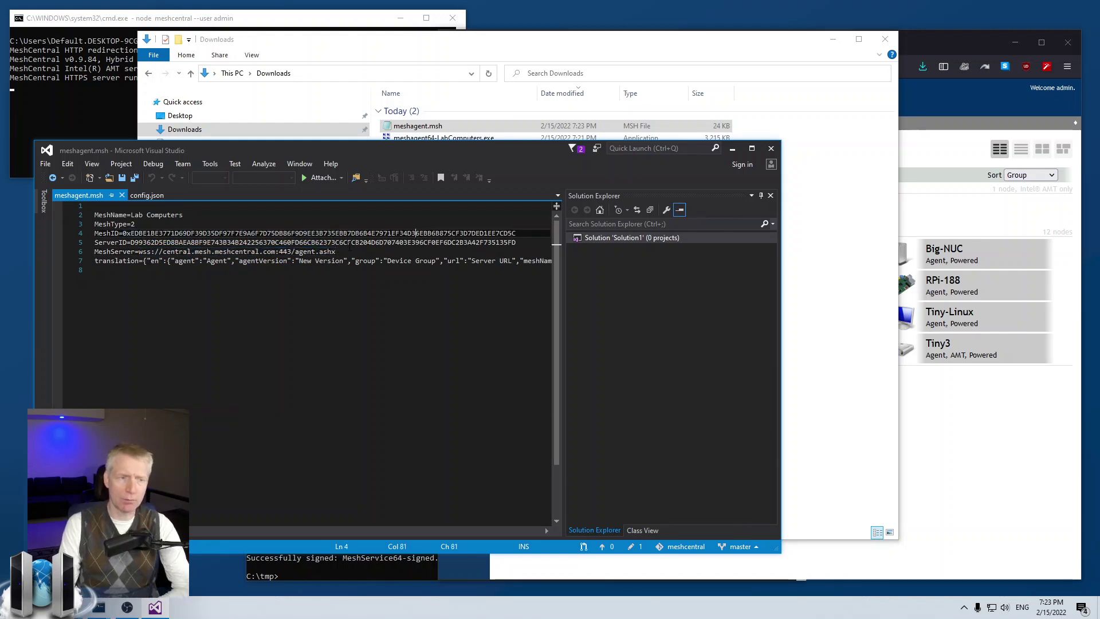
pyautogui.moveTo(337, 252); pyautogui.dragTo(84, 237)
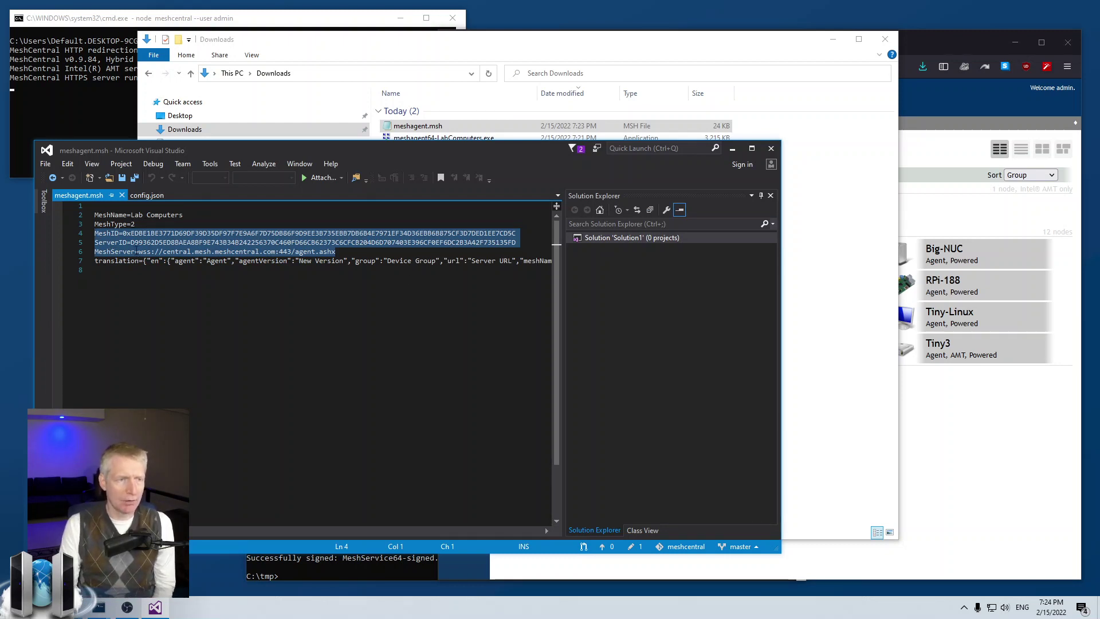
# Step: Inspect the MeshServer address, ServerID and MeshID values in meshagent.msh one by one, comparing them against the MeshCentral site
pyautogui.moveTo(138, 252); pyautogui.dragTo(347, 251)
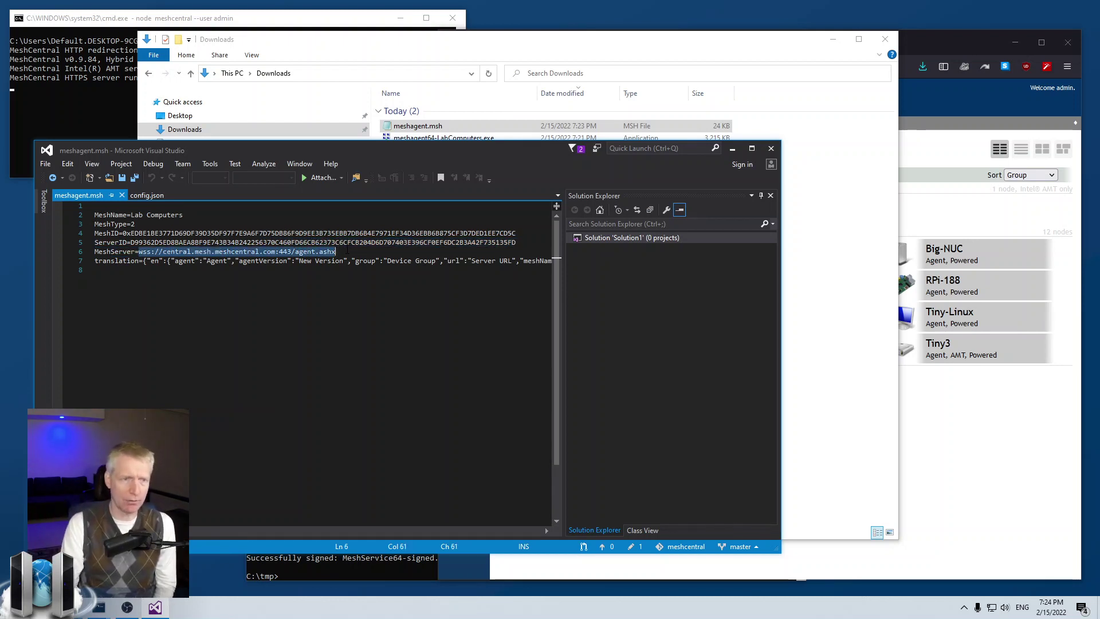
pyautogui.moveTo(131, 243); pyautogui.dragTo(537, 240)
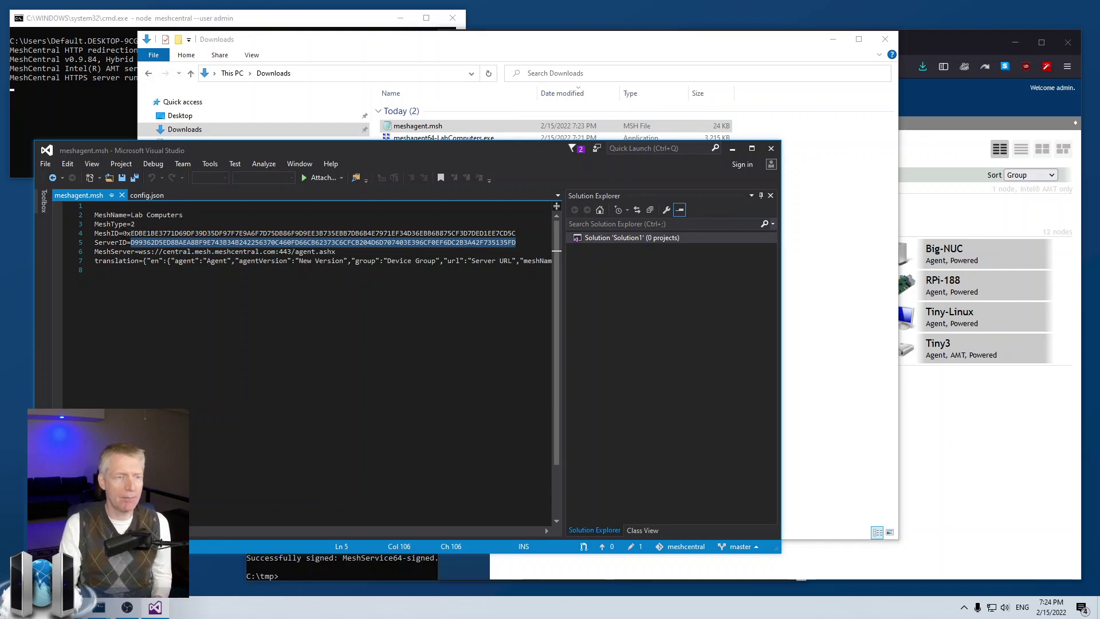
pyautogui.moveTo(122, 233); pyautogui.dragTo(517, 234)
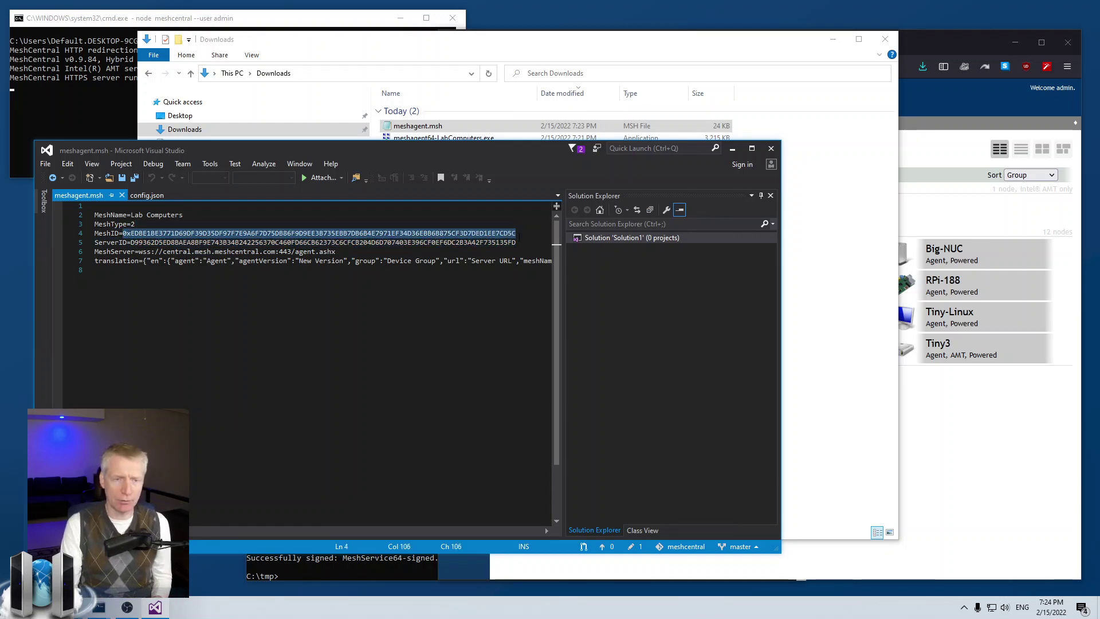
pyautogui.click(517, 234)
pyautogui.click(980, 495)
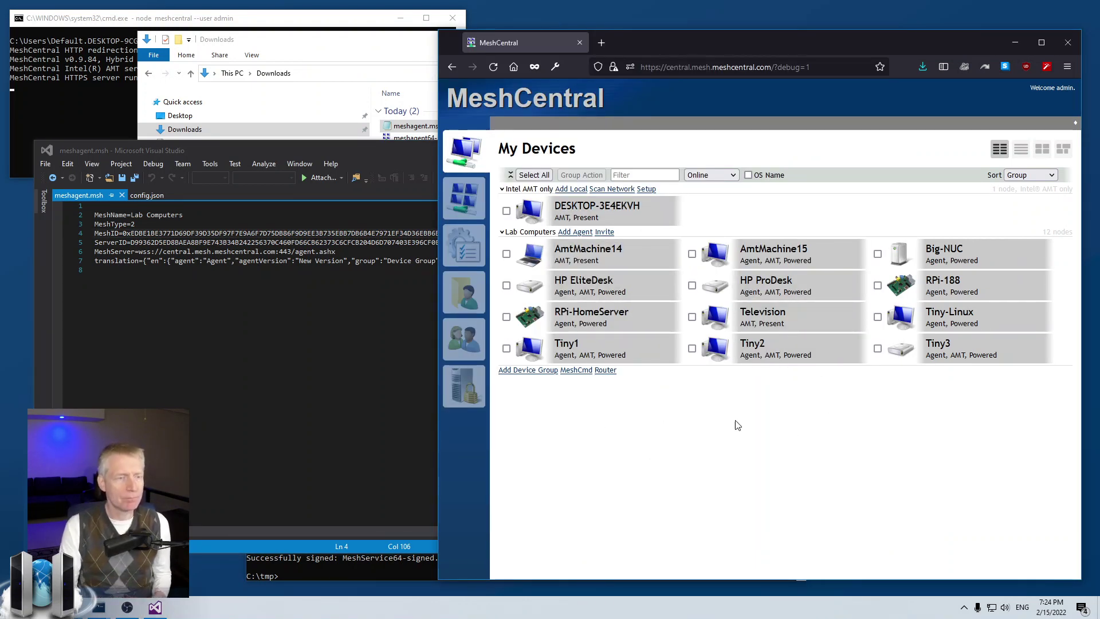
pyautogui.click(402, 252)
pyautogui.hotkey('shift', 'Home')
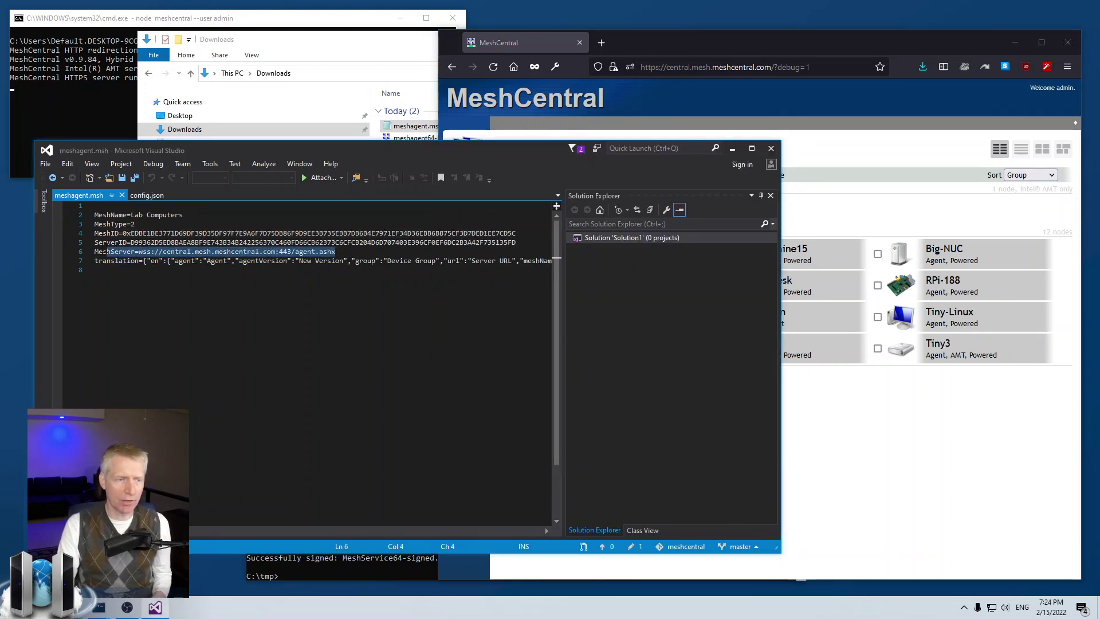
pyautogui.hotkey('shift', 'Up')
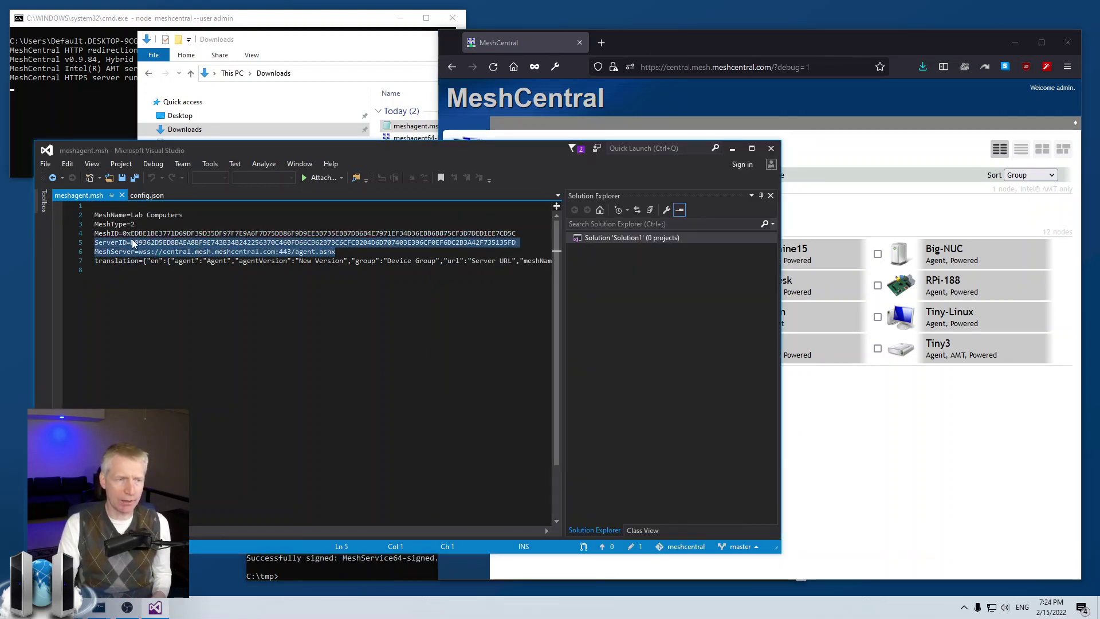
pyautogui.click(165, 252)
pyautogui.moveTo(165, 252); pyautogui.dragTo(275, 251)
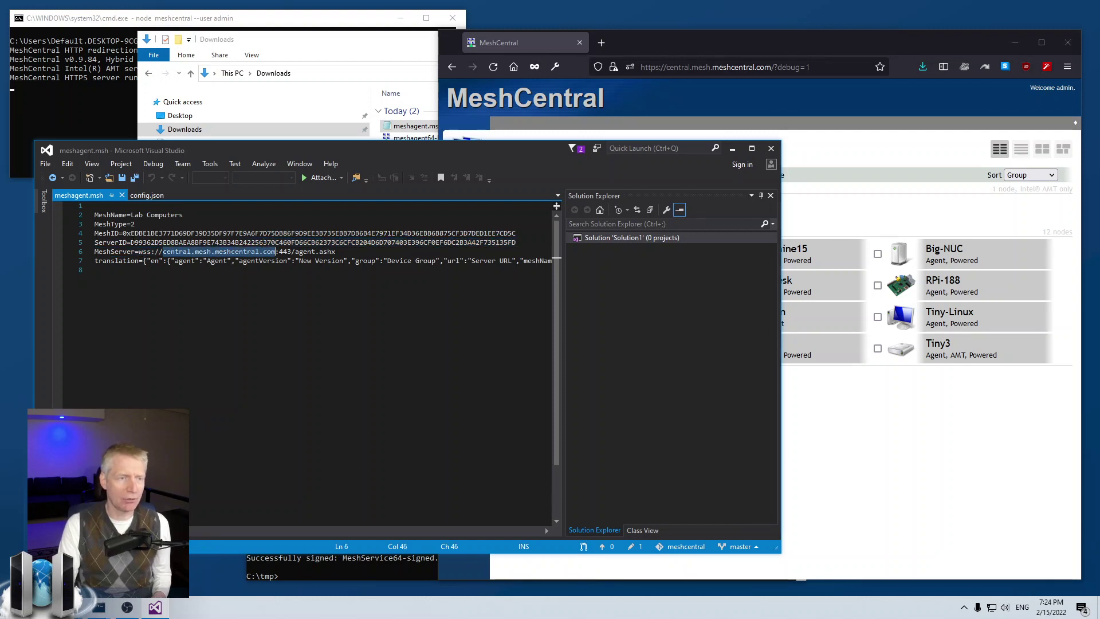
pyautogui.moveTo(97, 241); pyautogui.dragTo(519, 242)
pyautogui.click(524, 245)
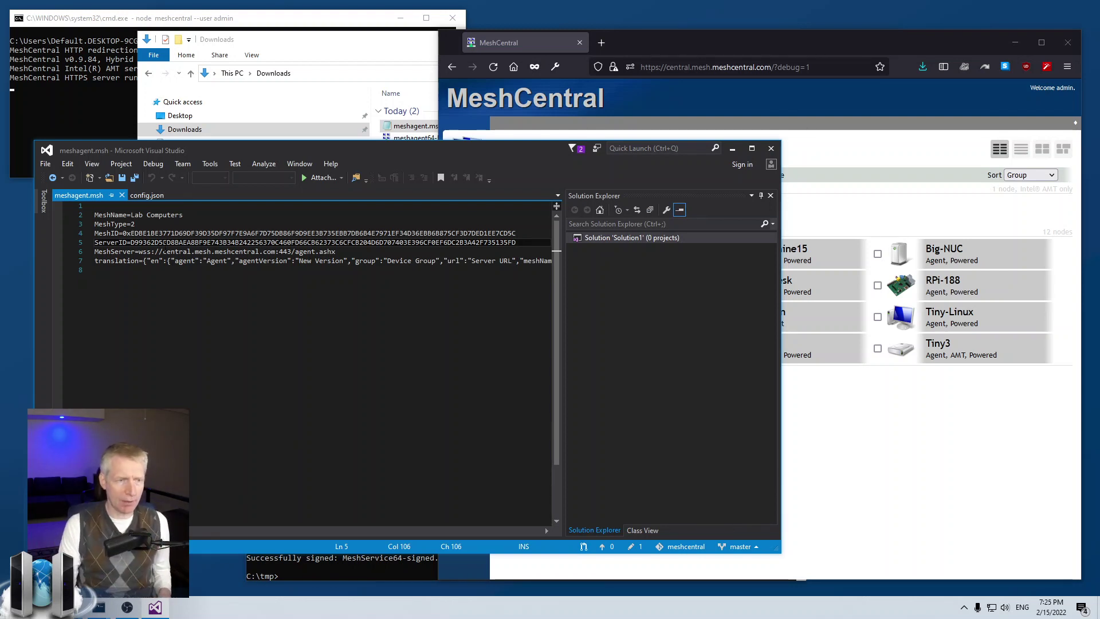
# Step: Copy the host central.mesh.meshcentral.com from the MeshServer line and arrange notes.txt with its signing command below the settings file
pyautogui.moveTo(163, 252); pyautogui.dragTo(275, 255)
pyautogui.hotkey('ctrl', 'c')
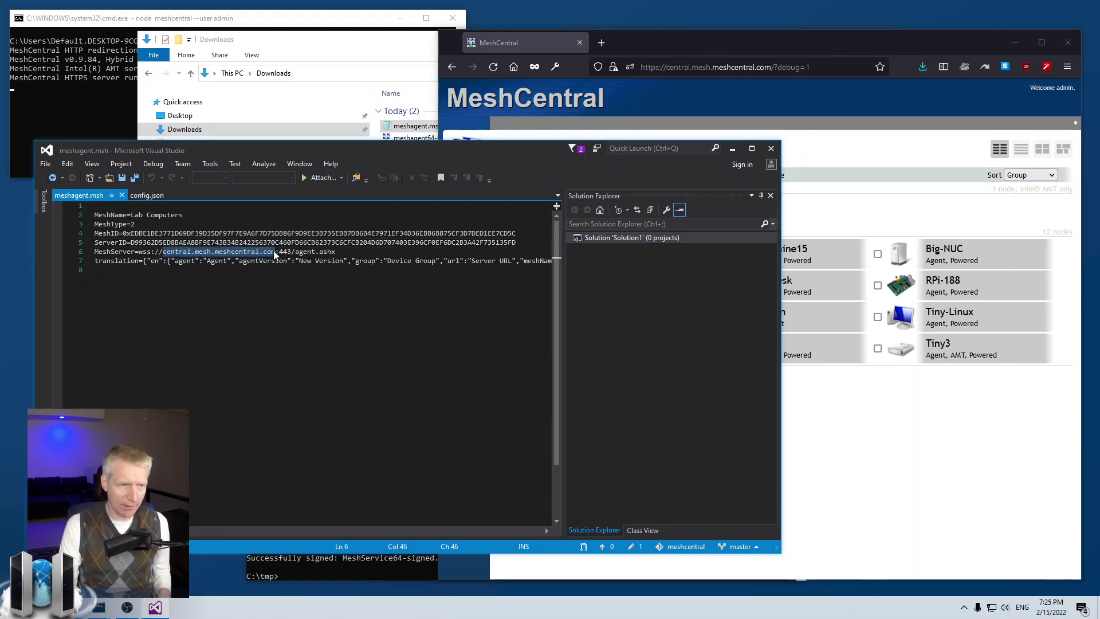
pyautogui.moveTo(130, 243); pyautogui.dragTo(524, 242)
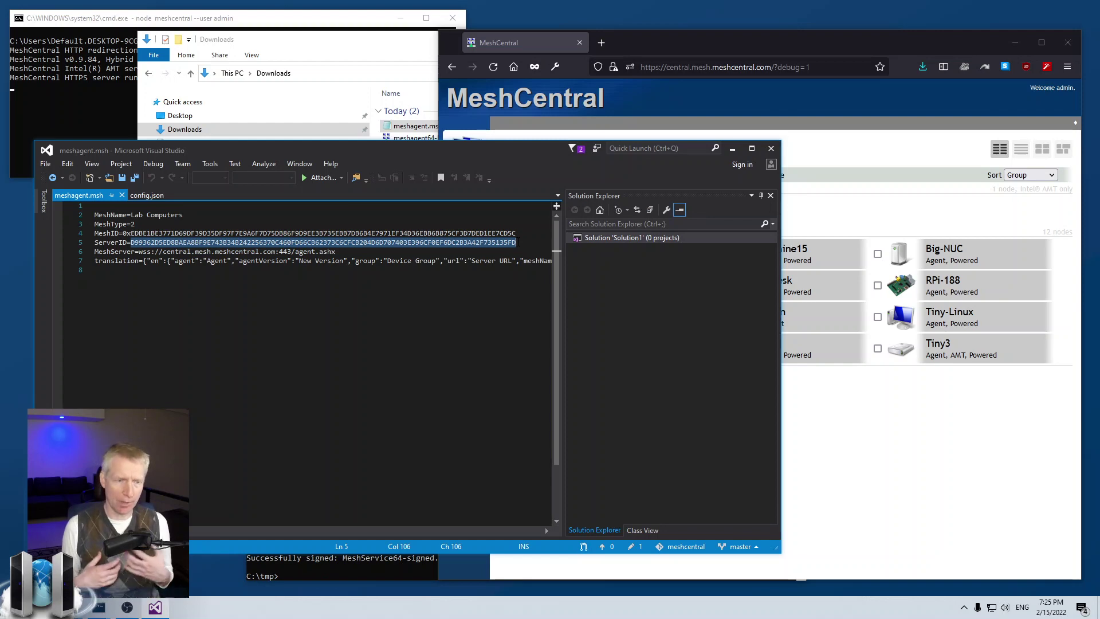
pyautogui.hotkey('alt', 'Tab')
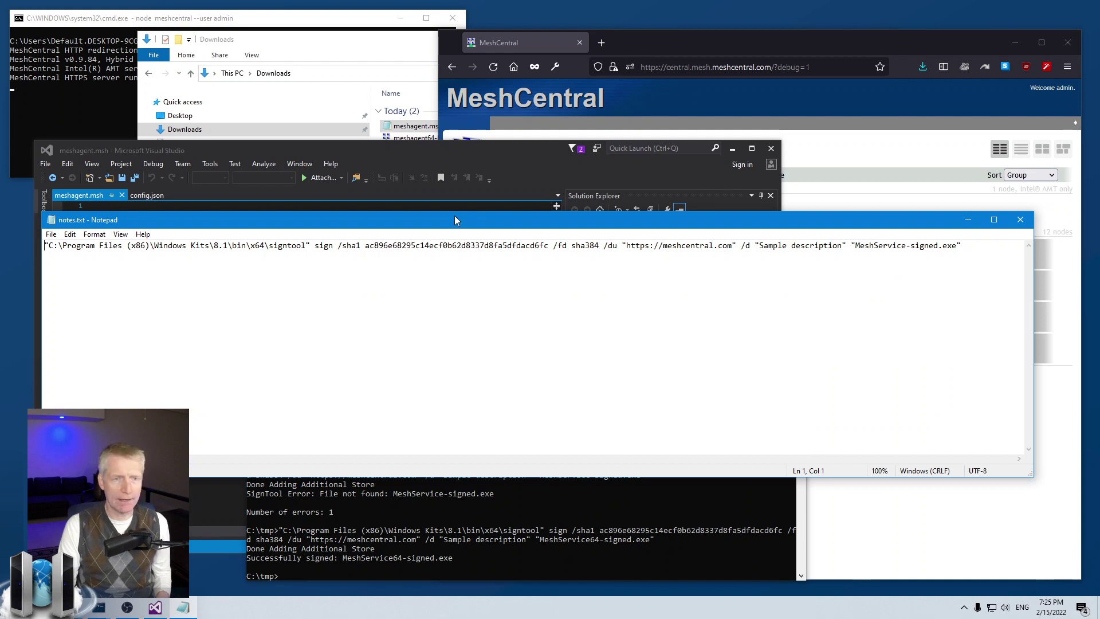
pyautogui.moveTo(455, 216); pyautogui.dragTo(451, 306)
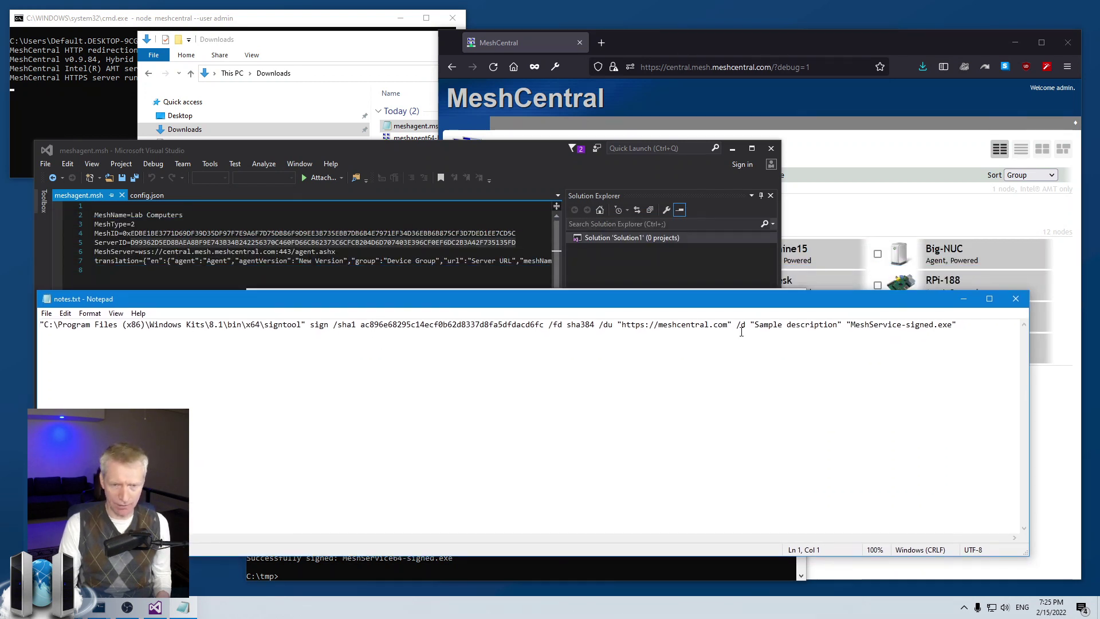
pyautogui.moveTo(653, 302); pyautogui.dragTo(656, 406)
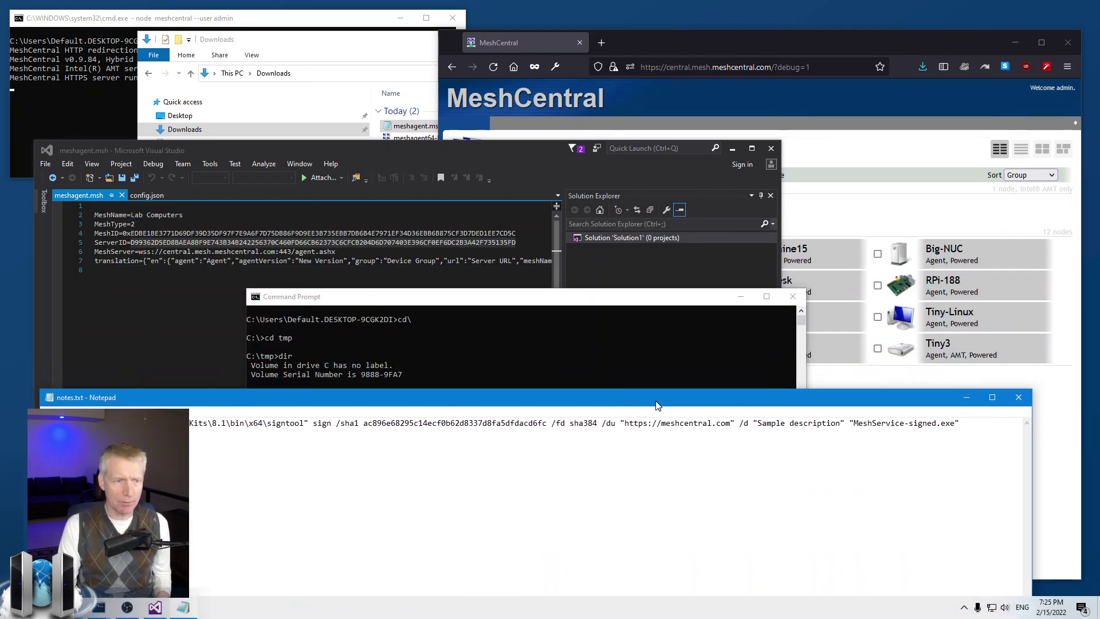
pyautogui.click(247, 285)
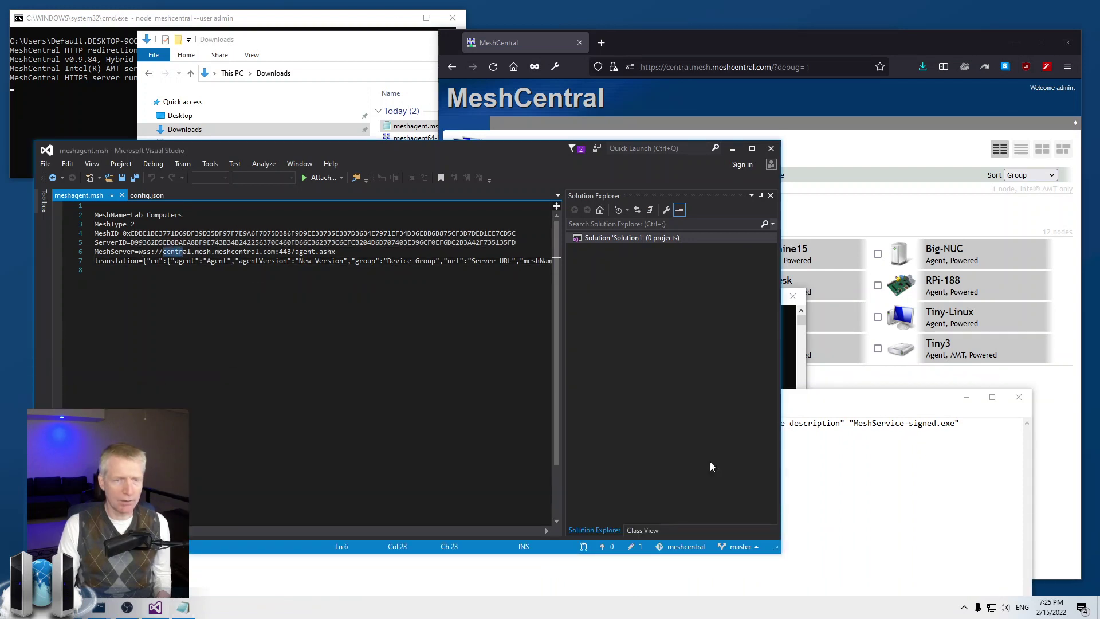
pyautogui.hotkey('alt', 'Tab')
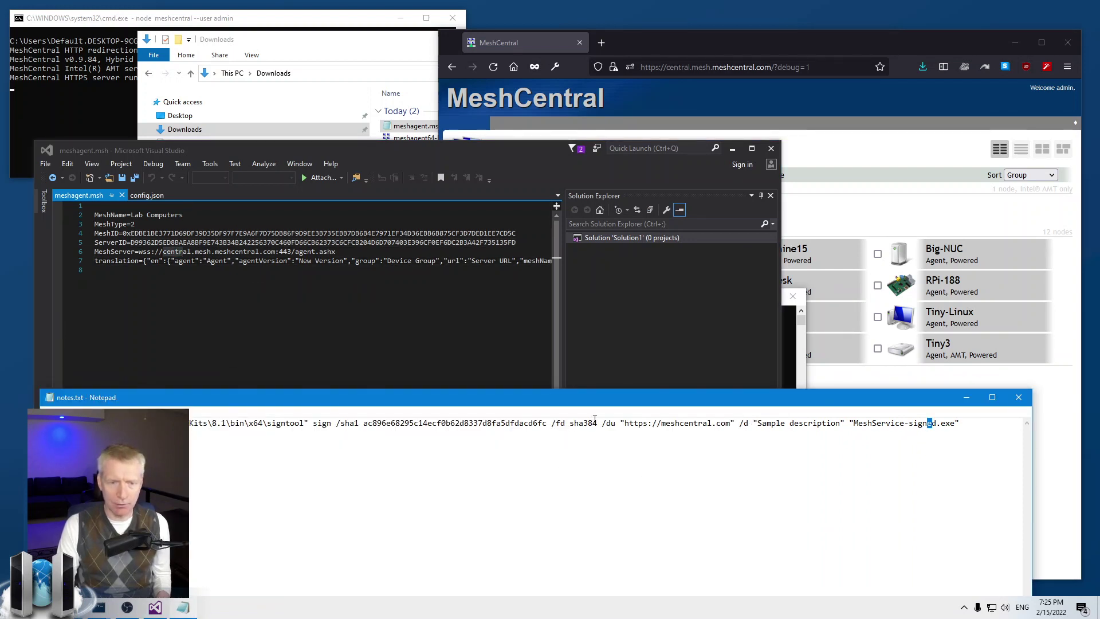
pyautogui.moveTo(606, 424); pyautogui.dragTo(713, 501)
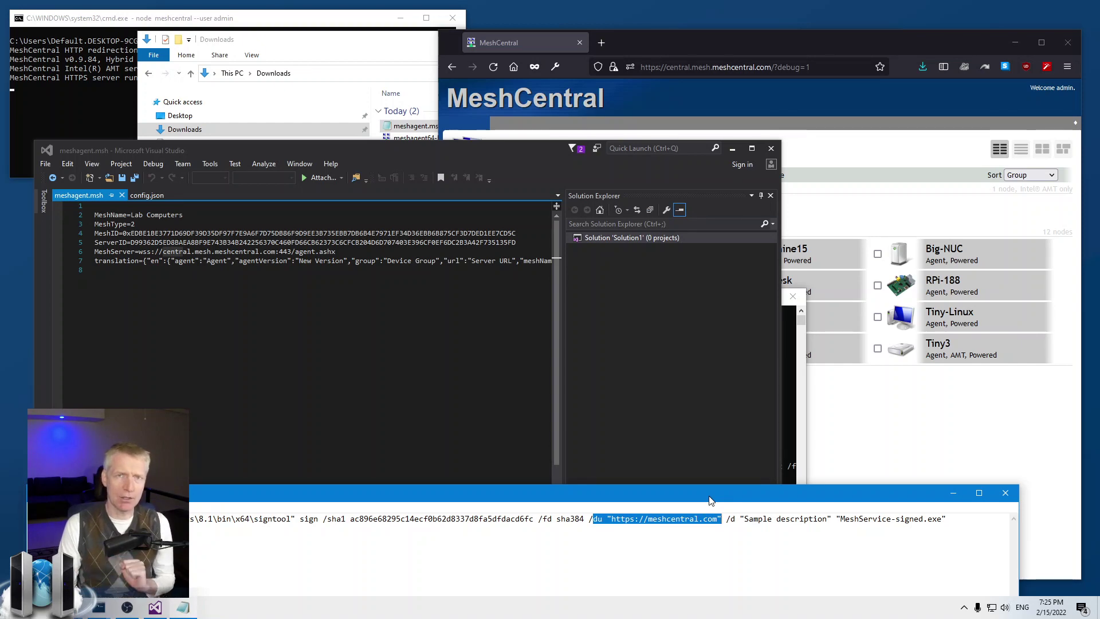
# Step: In the Command Prompt, list C:\tmp and run MeshService64-signed.exe with -info to view the agent's build details
pyautogui.click(788, 397)
pyautogui.moveTo(563, 298); pyautogui.dragTo(606, 231)
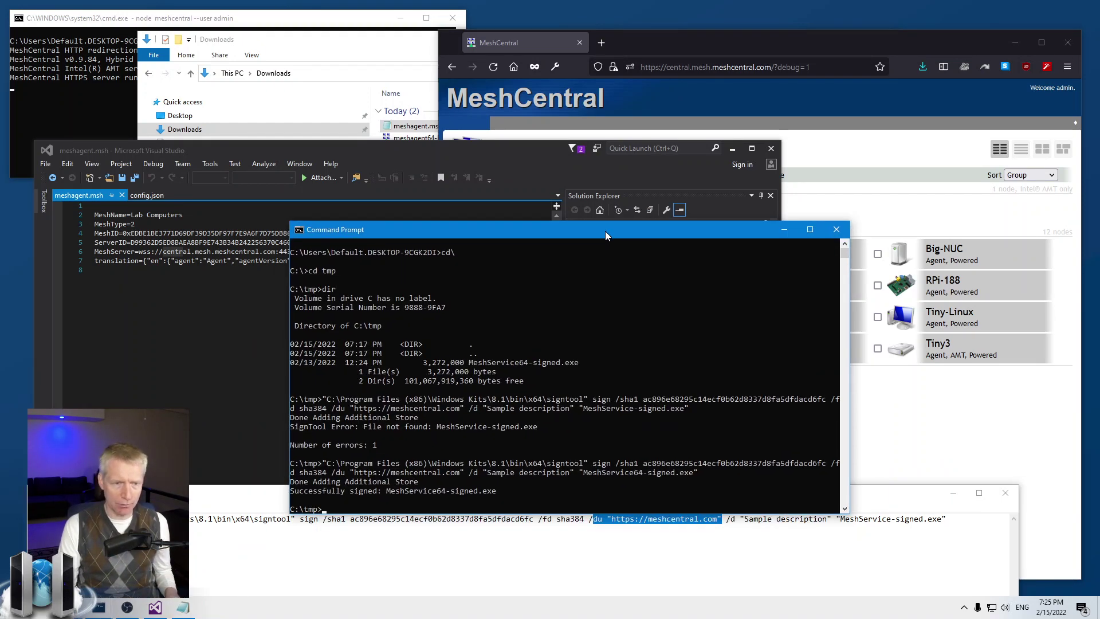
pyautogui.write('dir')
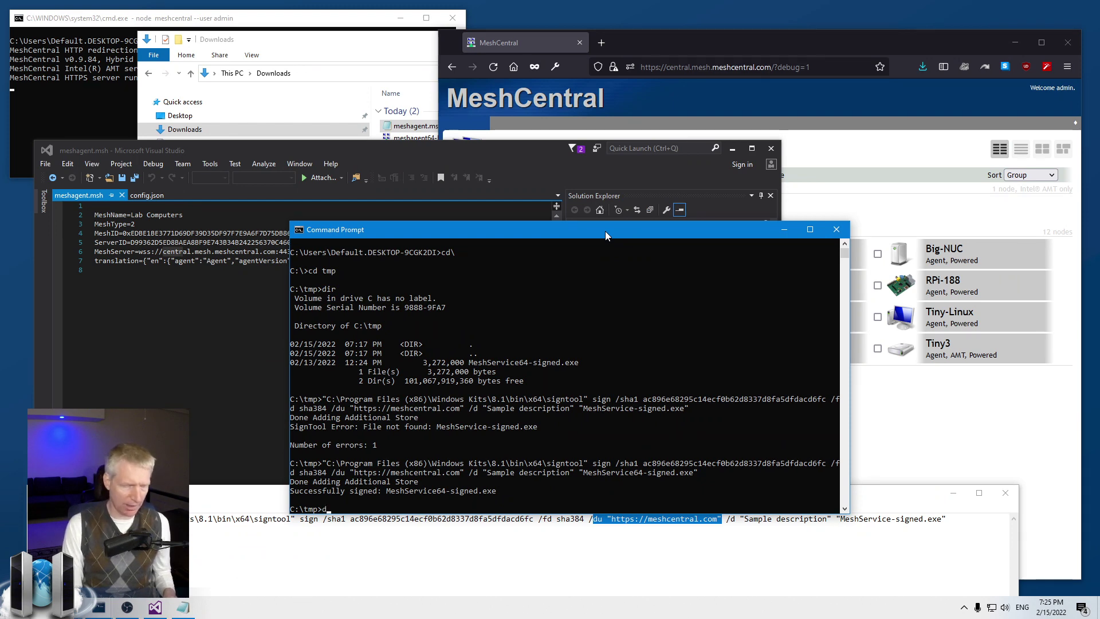
pyautogui.press('Return')
pyautogui.write('Mesh')
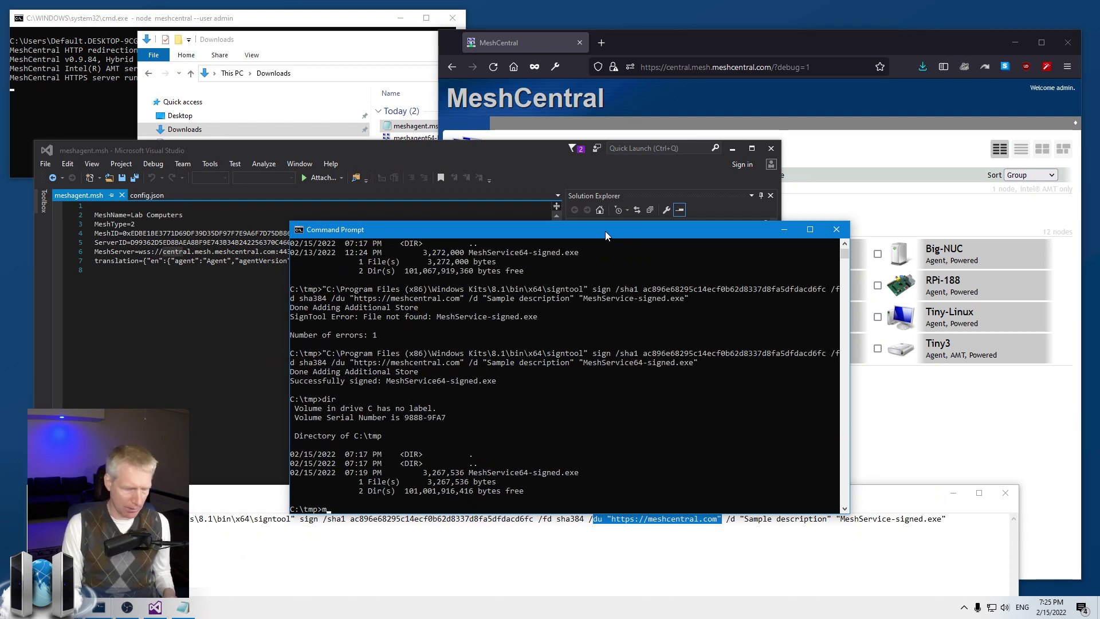
pyautogui.press('Tab')
pyautogui.write('-info')
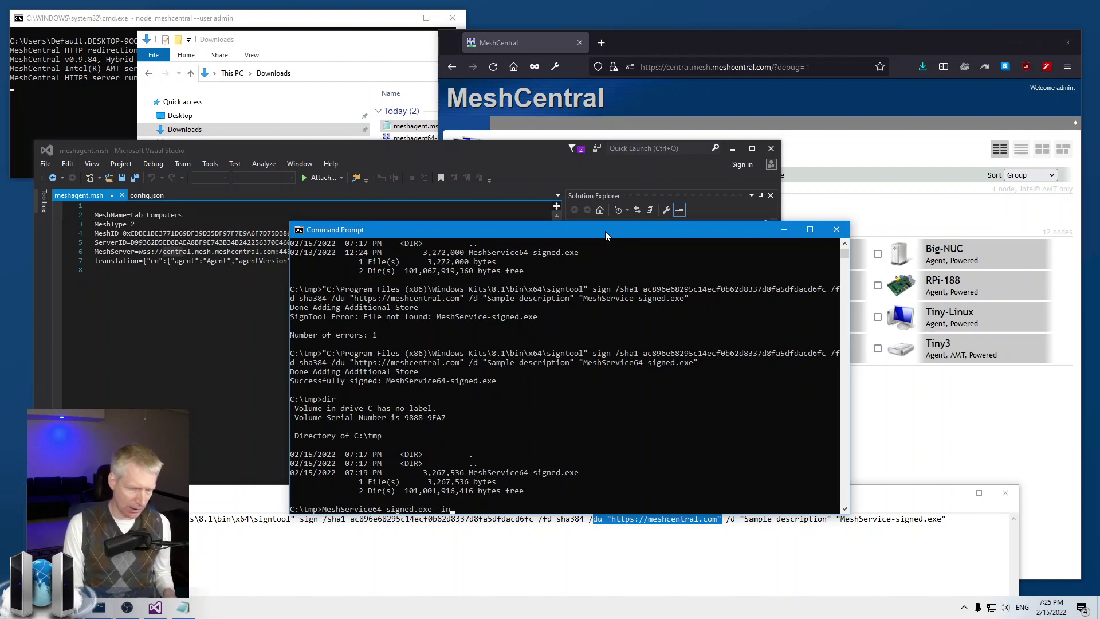
pyautogui.press('Return')
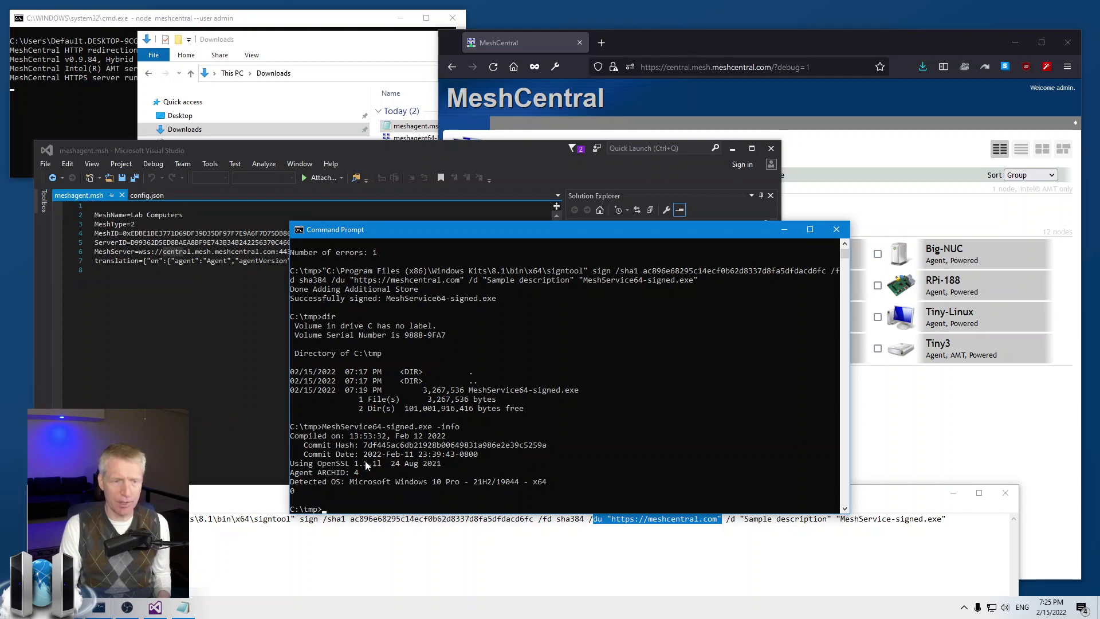
# Step: Replace the host in the signing command's /du URL in notes.txt with central.mesh.meshcentral.com from the MeshServer line
pyautogui.moveTo(596, 229); pyautogui.dragTo(832, 12)
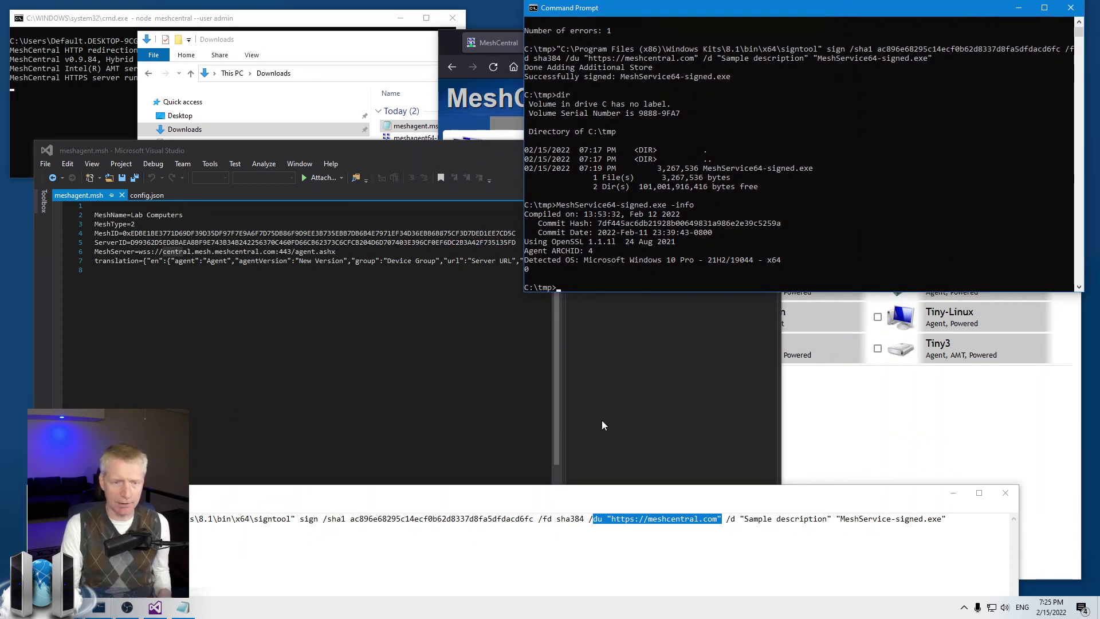
pyautogui.click(607, 519)
pyautogui.click(649, 519)
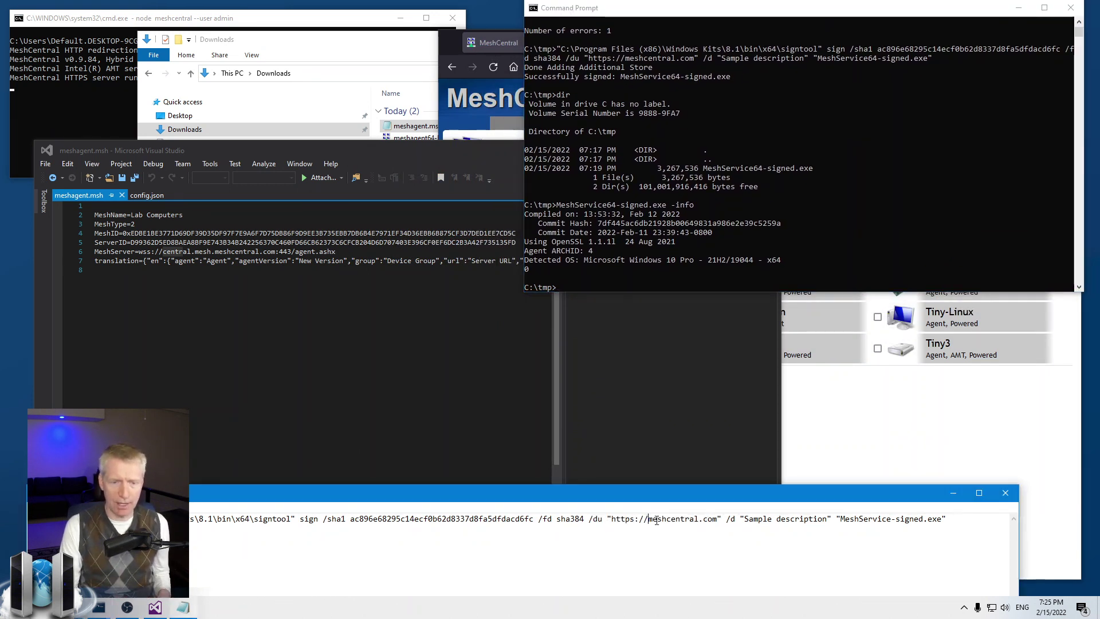
pyautogui.click(195, 273)
pyautogui.moveTo(162, 252); pyautogui.dragTo(273, 252)
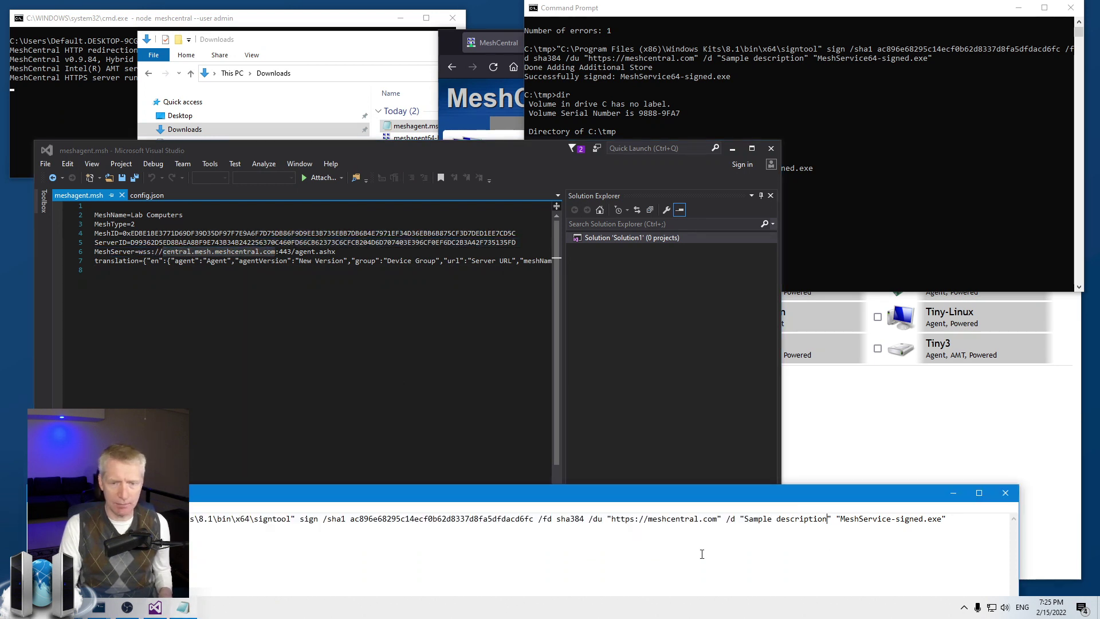
pyautogui.click(703, 562)
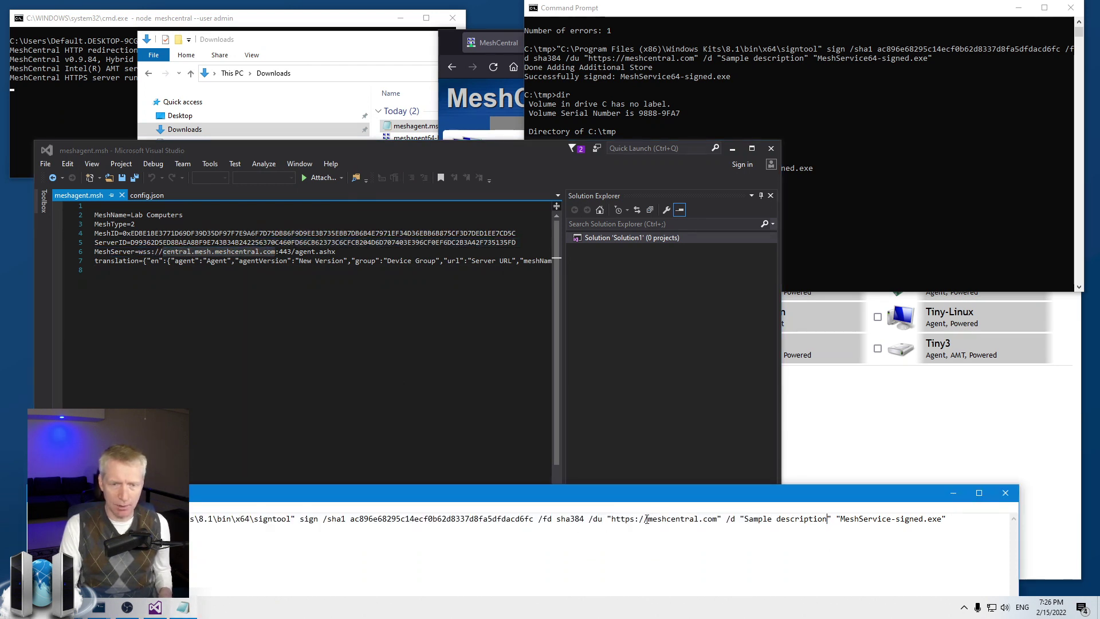
pyautogui.moveTo(649, 519); pyautogui.dragTo(721, 519)
pyautogui.hotkey('ctrl', 'v')
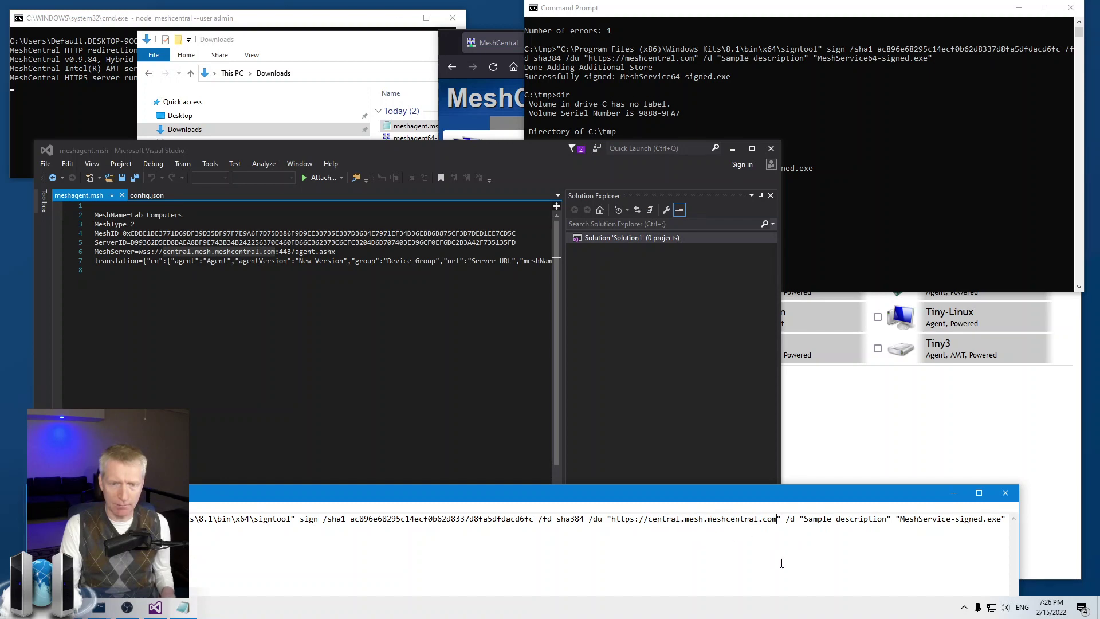
# Step: Append ?serverid= to the /du URL in notes.txt, followed by the ServerID value copied from meshagent.msh
pyautogui.write('?')
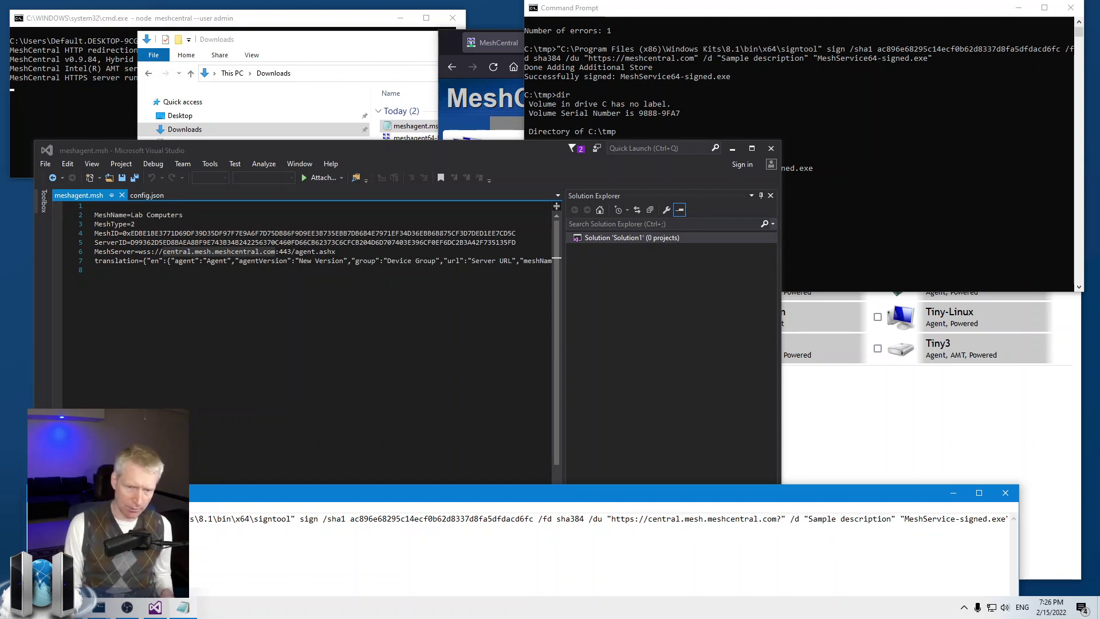
pyautogui.write('serverid')
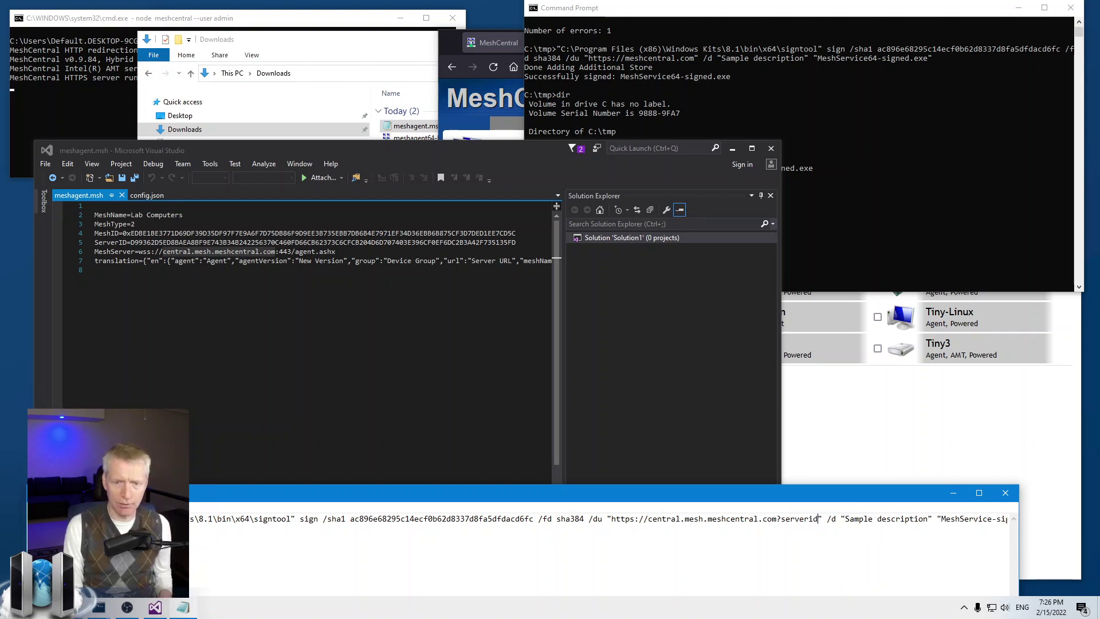
pyautogui.write('=')
pyautogui.click(131, 243)
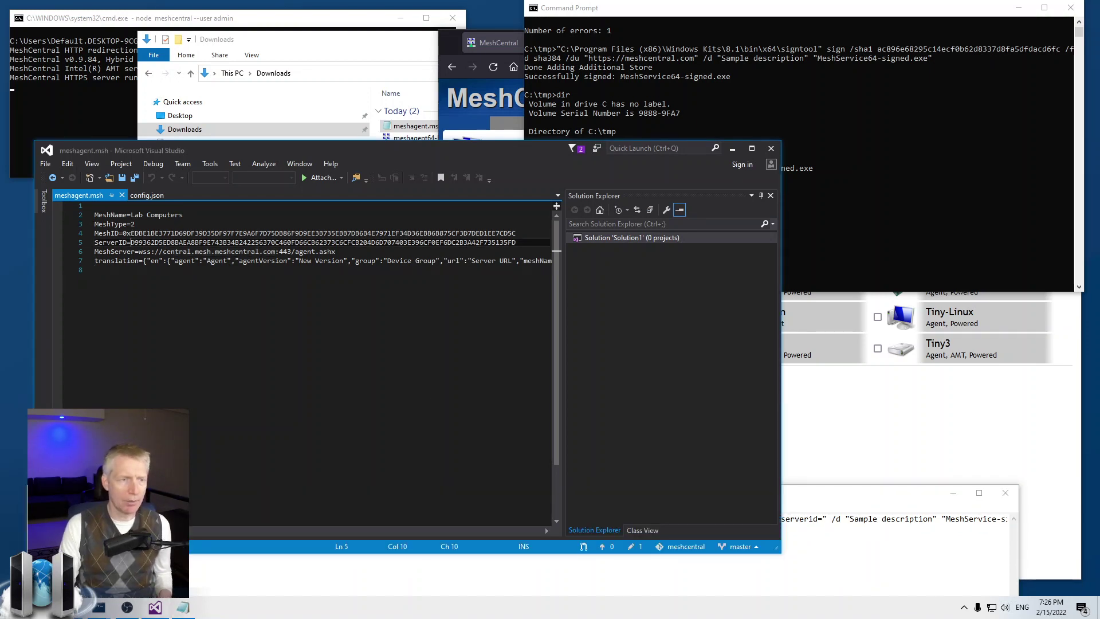
pyautogui.moveTo(131, 243); pyautogui.dragTo(519, 242)
pyautogui.hotkey('ctrl', 'c')
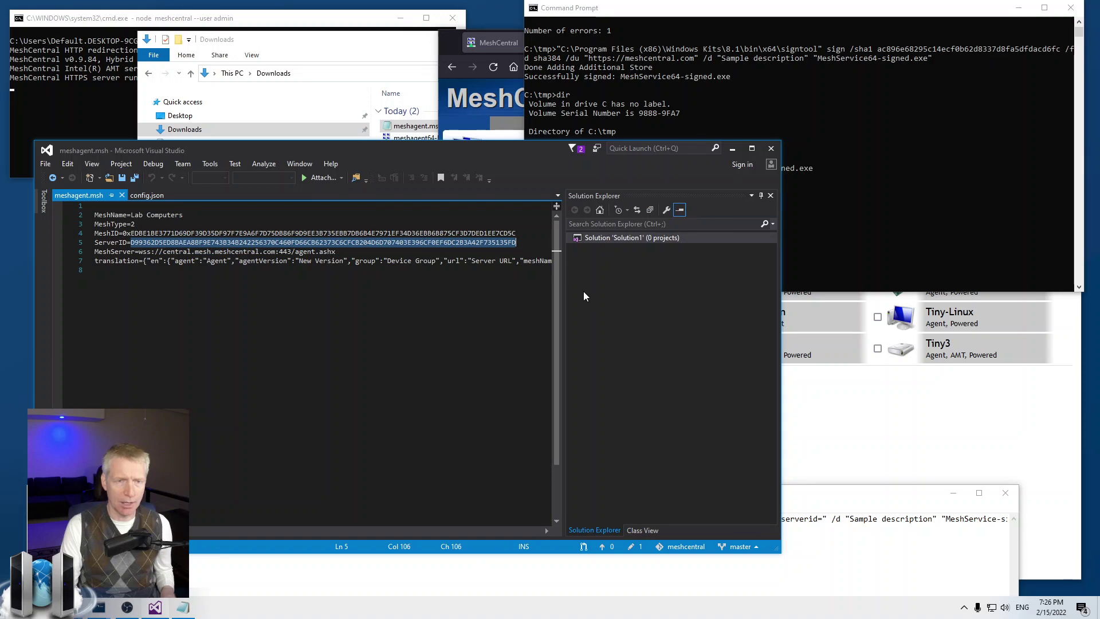
pyautogui.click(842, 553)
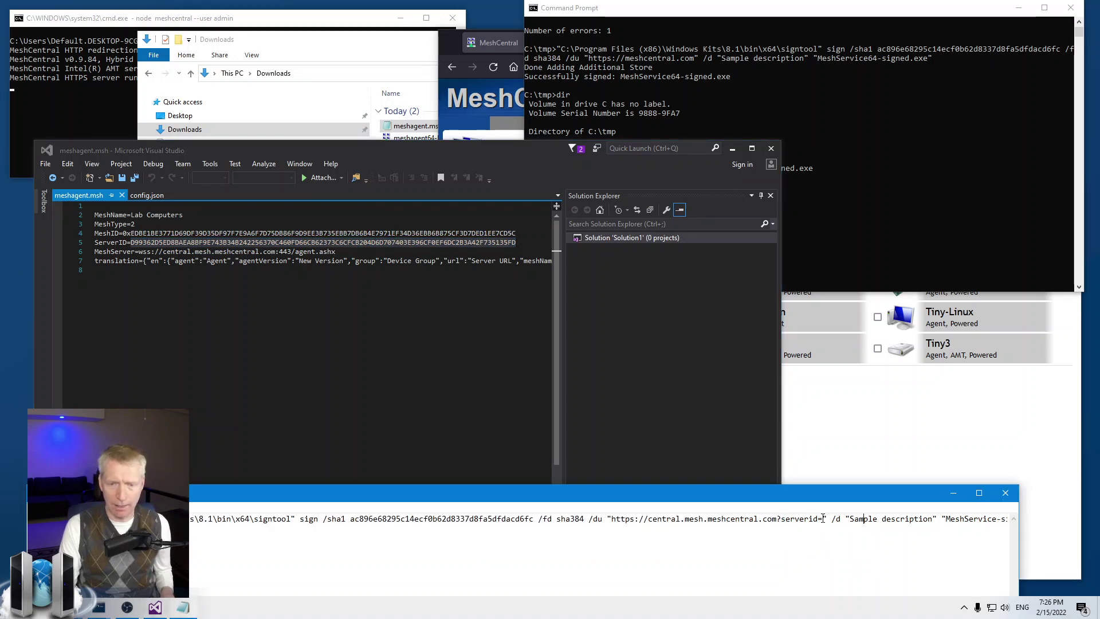
pyautogui.hotkey('ctrl', 'v')
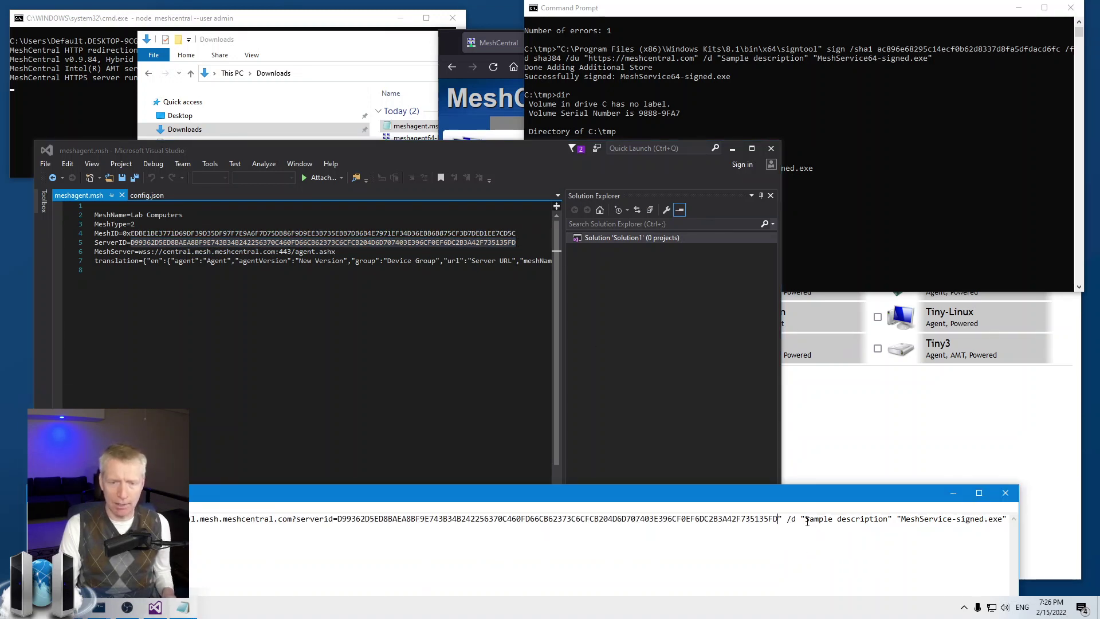
# Step: Insert the path /info into the /du URL between the host name and the serverid parameter
pyautogui.moveTo(806, 522); pyautogui.dragTo(888, 522)
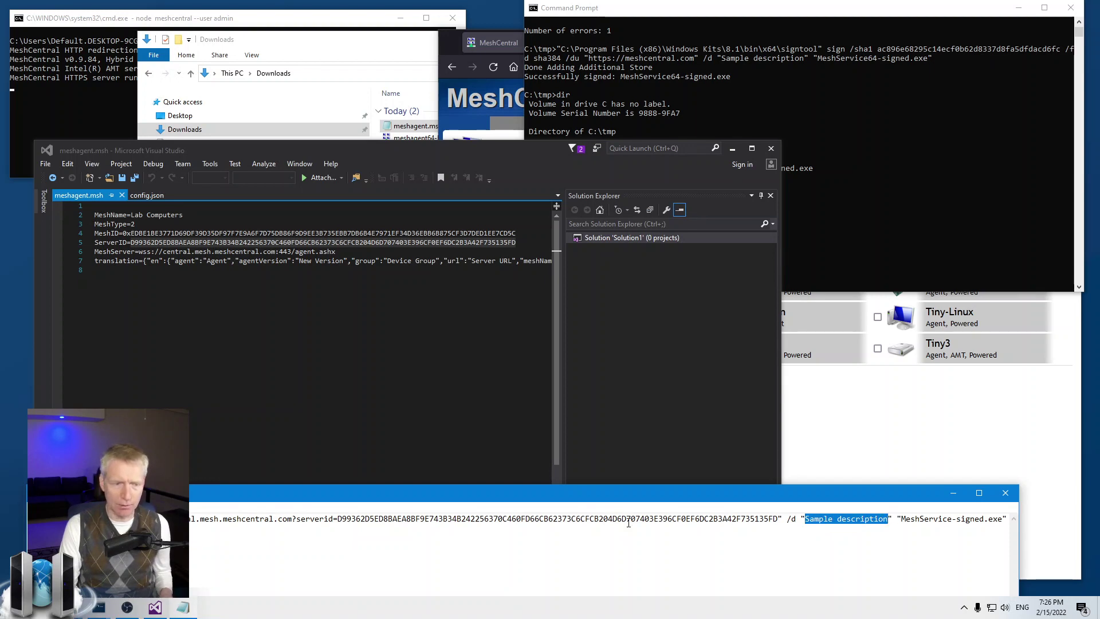
pyautogui.click(292, 520)
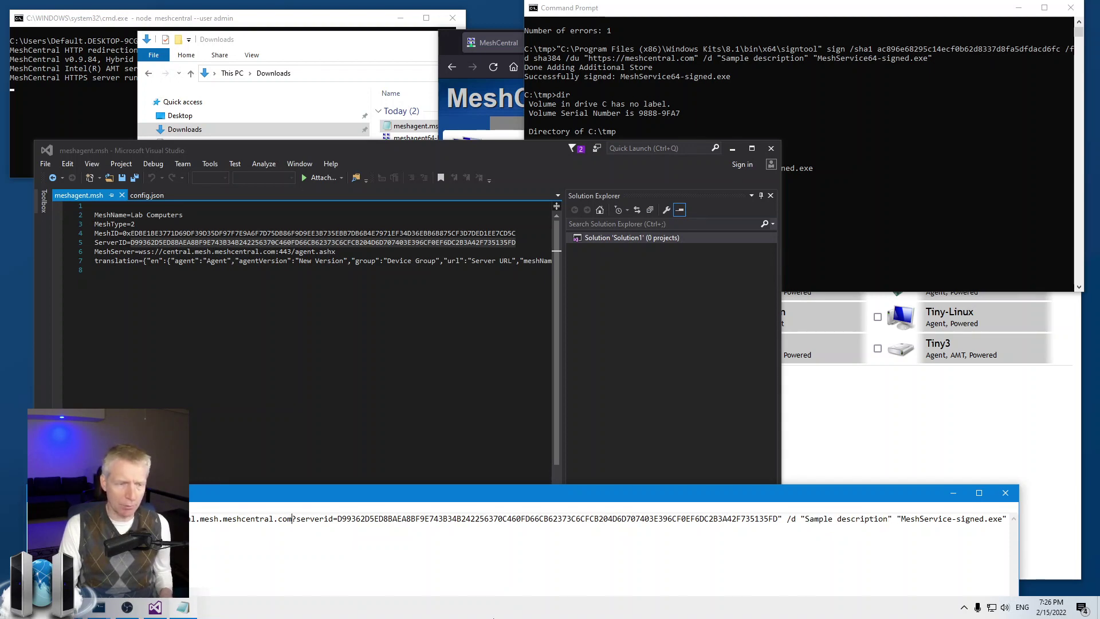
pyautogui.write('/')
pyautogui.write('info')
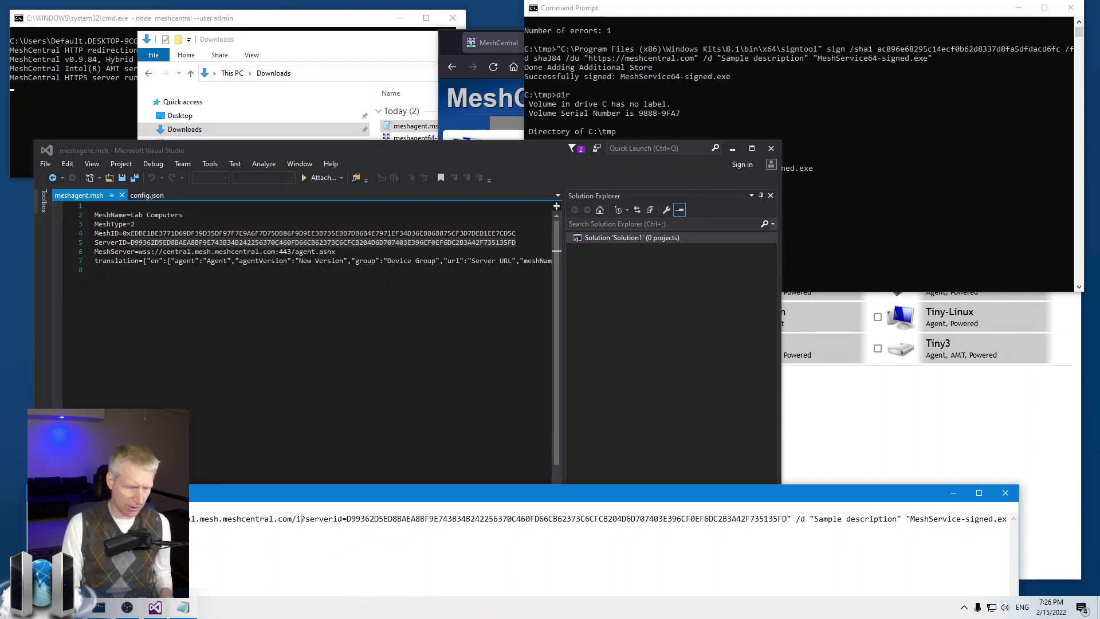
# Step: Remove the path between the host name and the serverid parameter from the /du URL in notes.txt
pyautogui.press('BackSpace')
pyautogui.press('BackSpace')
pyautogui.press('BackSpace')
pyautogui.press('BackSpace')
pyautogui.write('sdfsdfsdf')
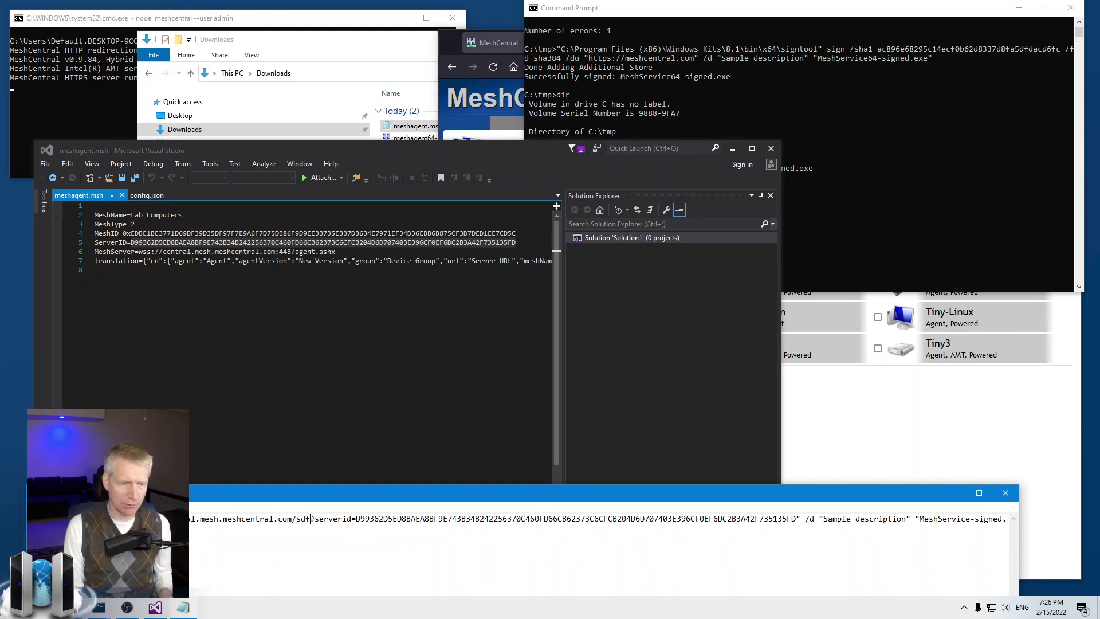
pyautogui.press('BackSpace')
pyautogui.press('BackSpace')
pyautogui.press('BackSpace')
pyautogui.press('BackSpace')
pyautogui.press('BackSpace')
pyautogui.press('BackSpace')
pyautogui.press('BackSpace')
pyautogui.press('BackSpace')
pyautogui.press('BackSpace')
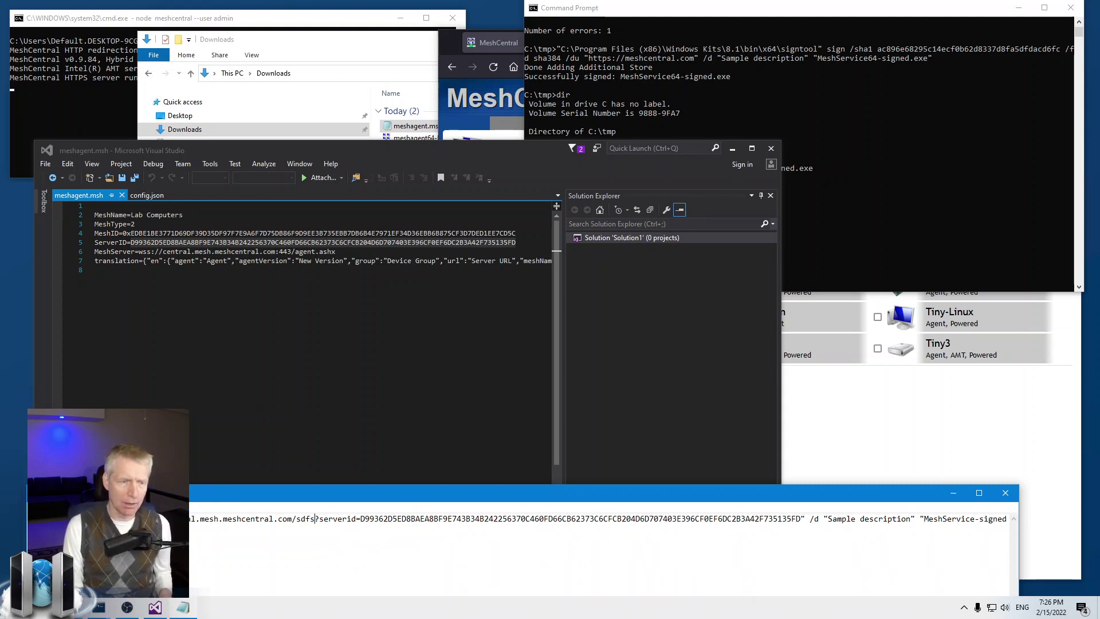
pyautogui.press('BackSpace')
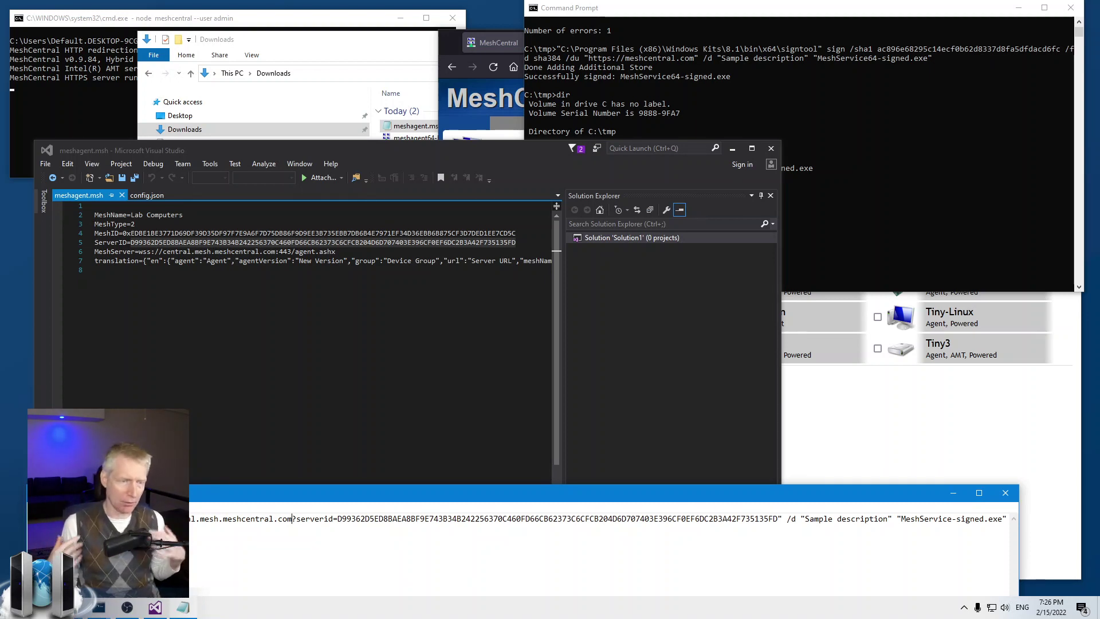
pyautogui.write('/fdghdf')
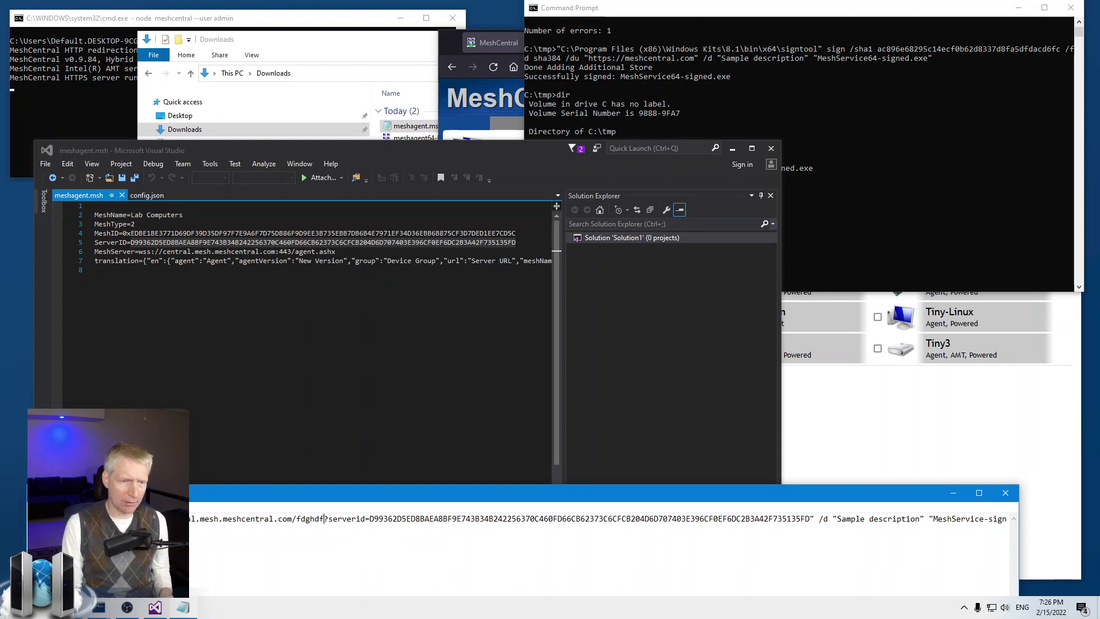
pyautogui.press('BackSpace')
pyautogui.press('BackSpace')
pyautogui.press('BackSpace')
pyautogui.press('BackSpace')
pyautogui.press('BackSpace')
pyautogui.press('BackSpace')
pyautogui.press('BackSpace')
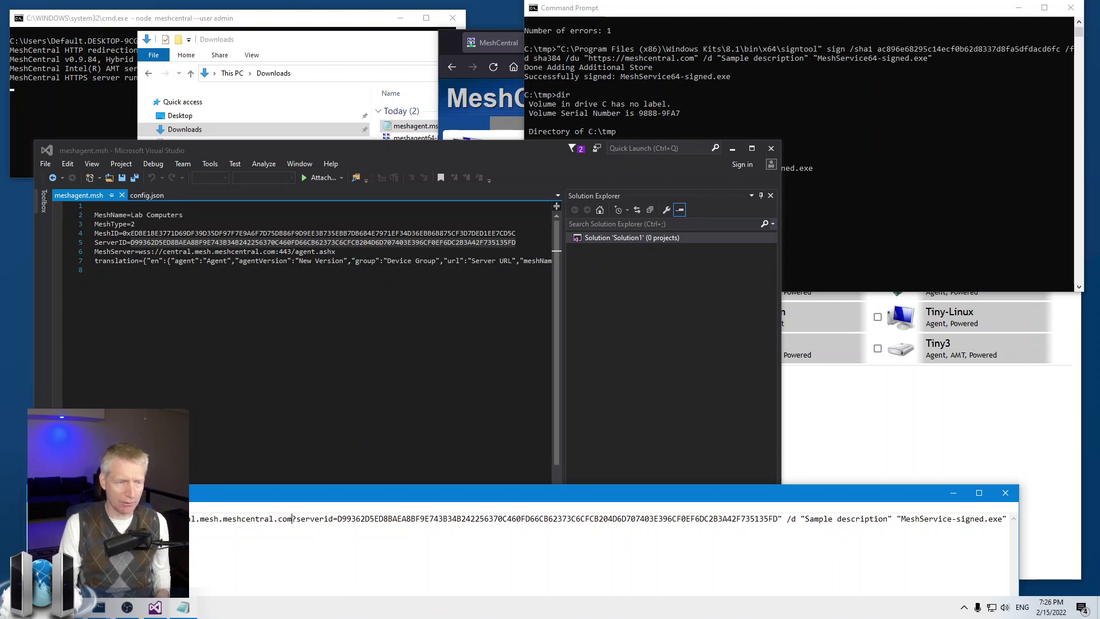
# Step: Copy the whole signing command with the central.mesh.meshcentral.com serverid URL from notes.txt into the Command Prompt at C:\tmp
pyautogui.moveTo(172, 518); pyautogui.dragTo(294, 519)
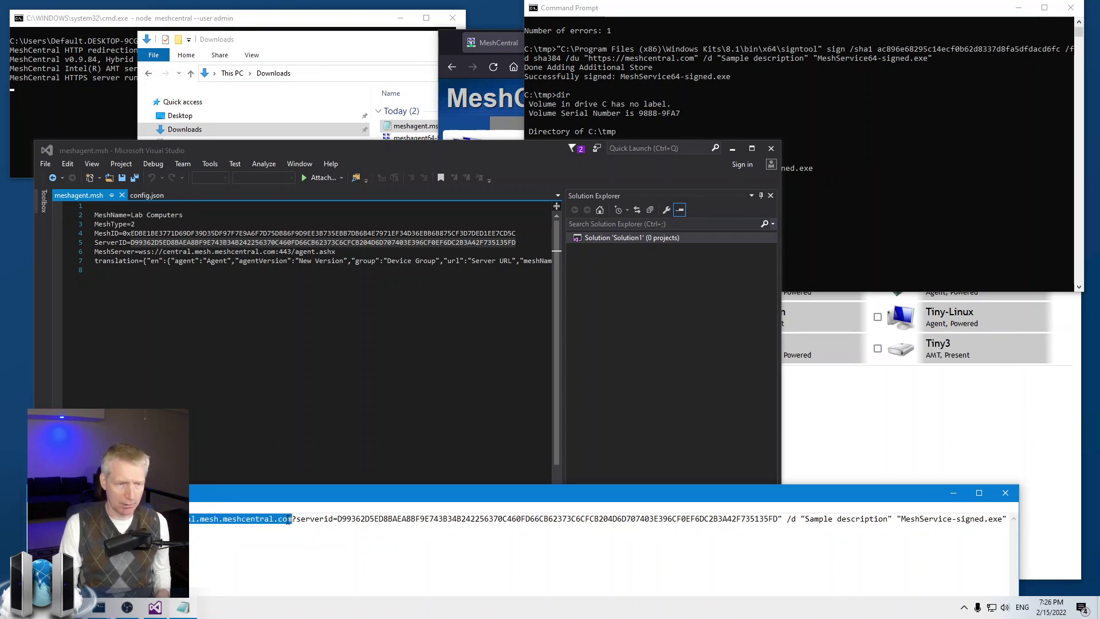
pyautogui.moveTo(296, 518); pyautogui.dragTo(434, 520)
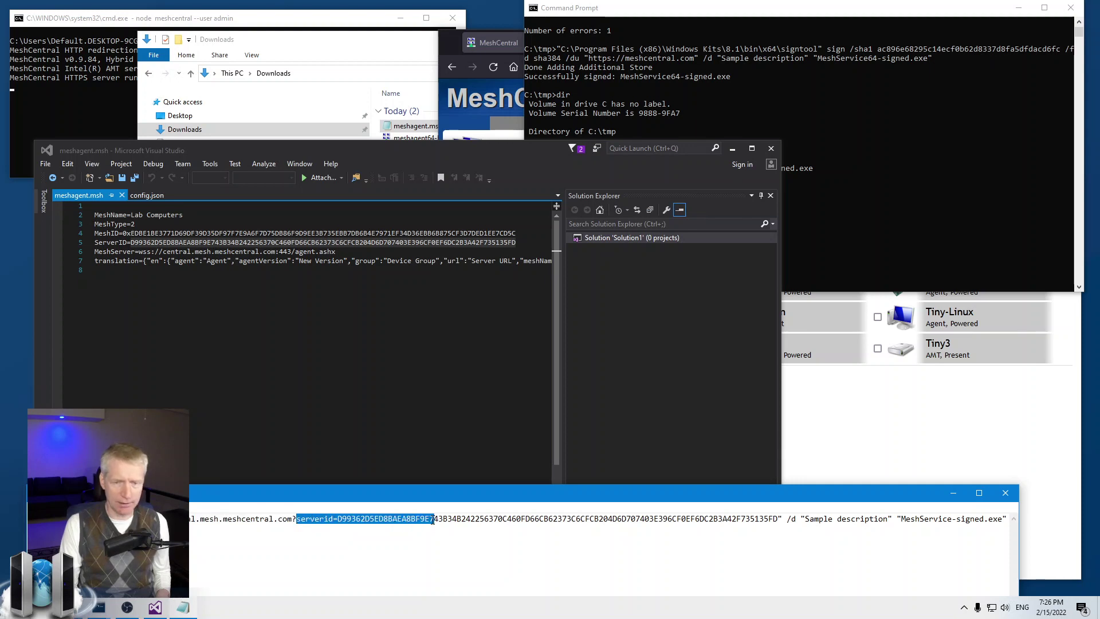
pyautogui.hotkey('ctrl', 'c')
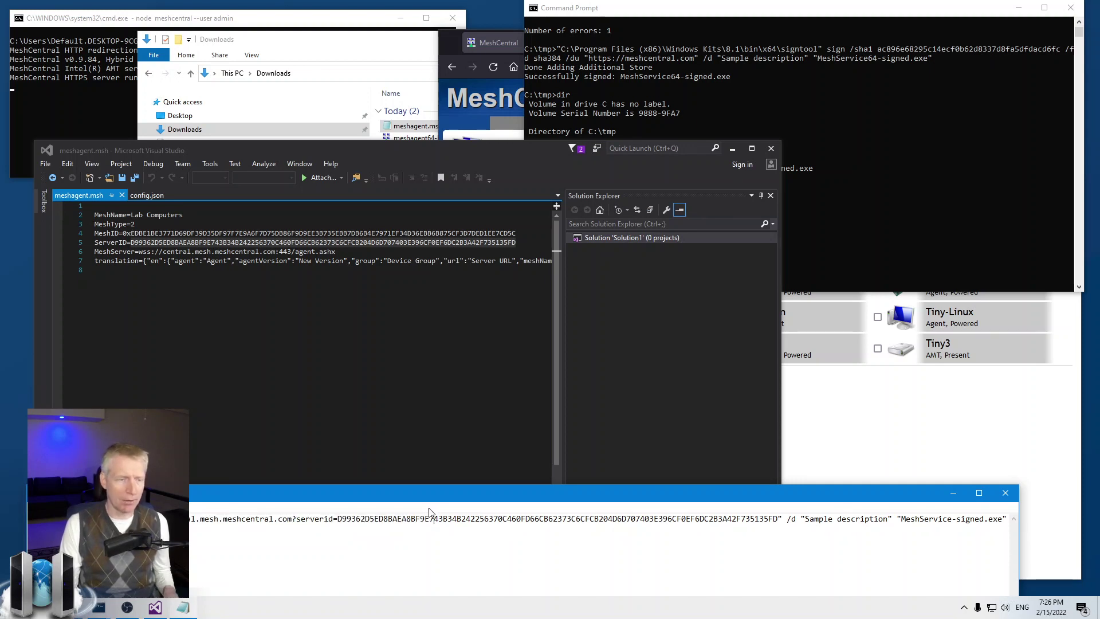
pyautogui.press('Home')
pyautogui.hotkey('shift', 'End')
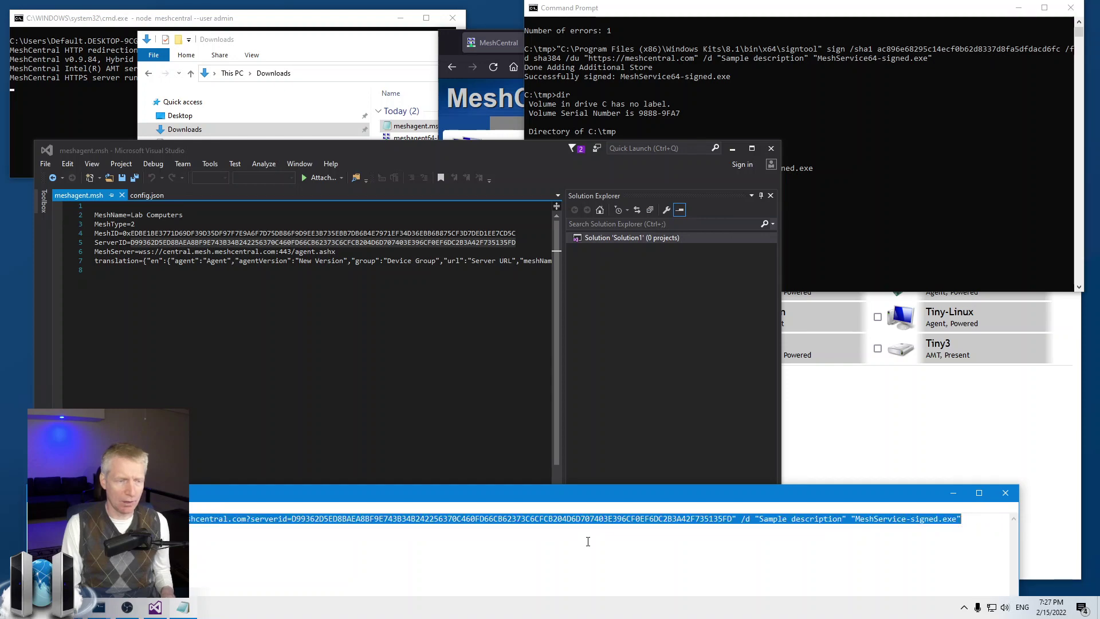
pyautogui.click(872, 224)
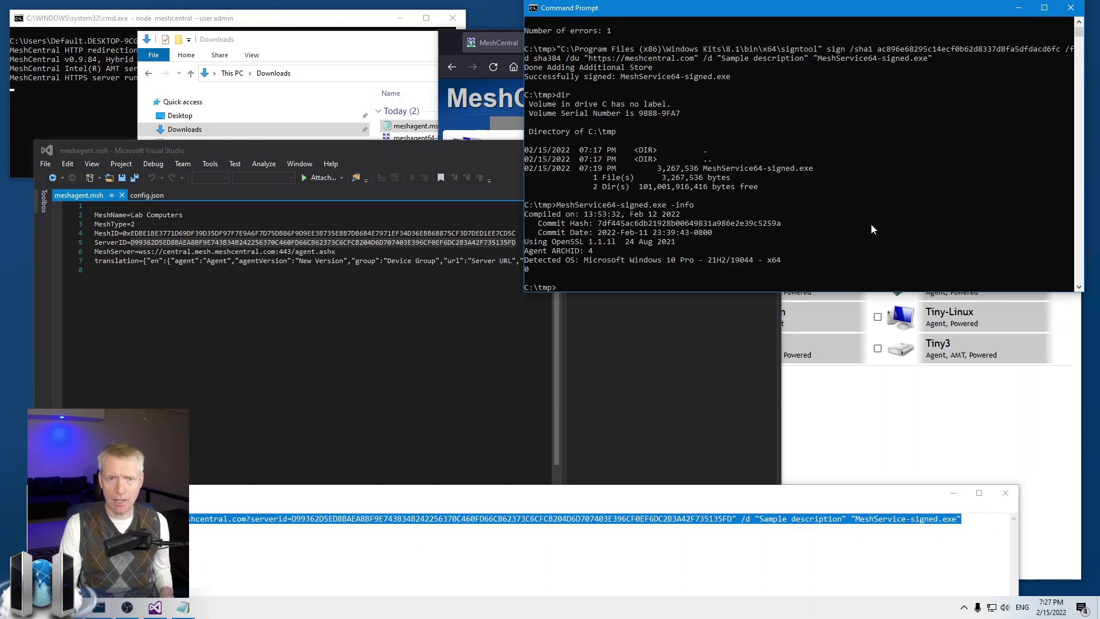
pyautogui.hotkey('ctrl', 'v')
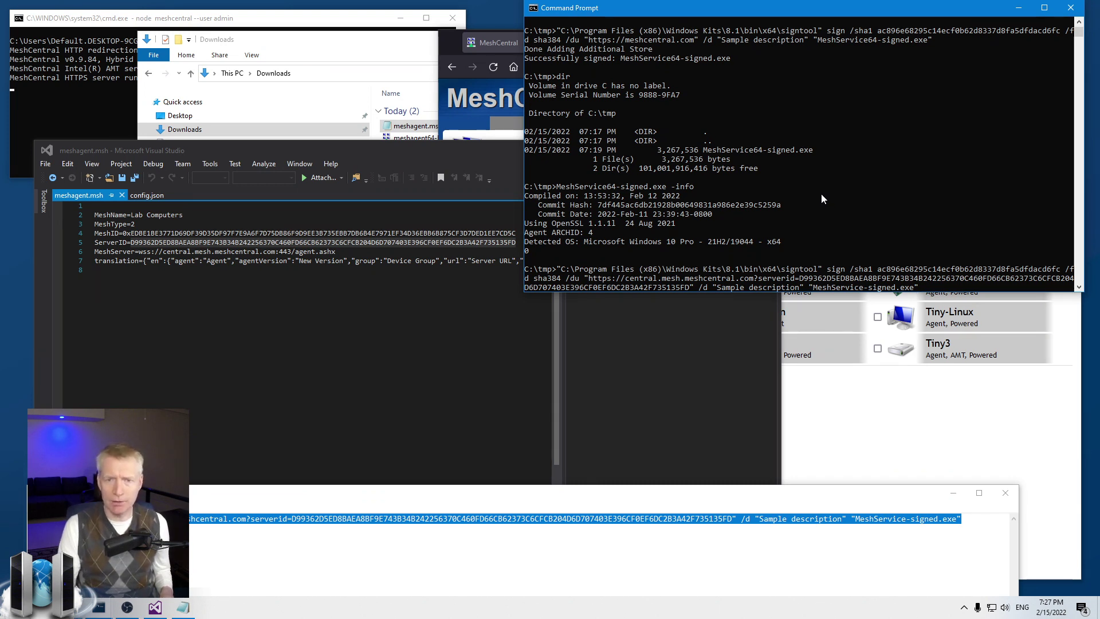
# Step: Change the target file in the pasted signing command to MeshService64-signed.exe and run the command
pyautogui.press('BackSpace')
pyautogui.press('BackSpace')
pyautogui.press('BackSpace')
pyautogui.press('BackSpace')
pyautogui.press('BackSpace')
pyautogui.press('BackSpace')
pyautogui.press('BackSpace')
pyautogui.press('BackSpace')
pyautogui.press('BackSpace')
pyautogui.press('BackSpace')
pyautogui.press('BackSpace')
pyautogui.press('BackSpace')
pyautogui.press('BackSpace')
pyautogui.press('BackSpace')
pyautogui.press('BackSpace')
pyautogui.press('BackSpace')
pyautogui.press('BackSpace')
pyautogui.press('BackSpace')
pyautogui.press('BackSpace')
pyautogui.press('BackSpace')
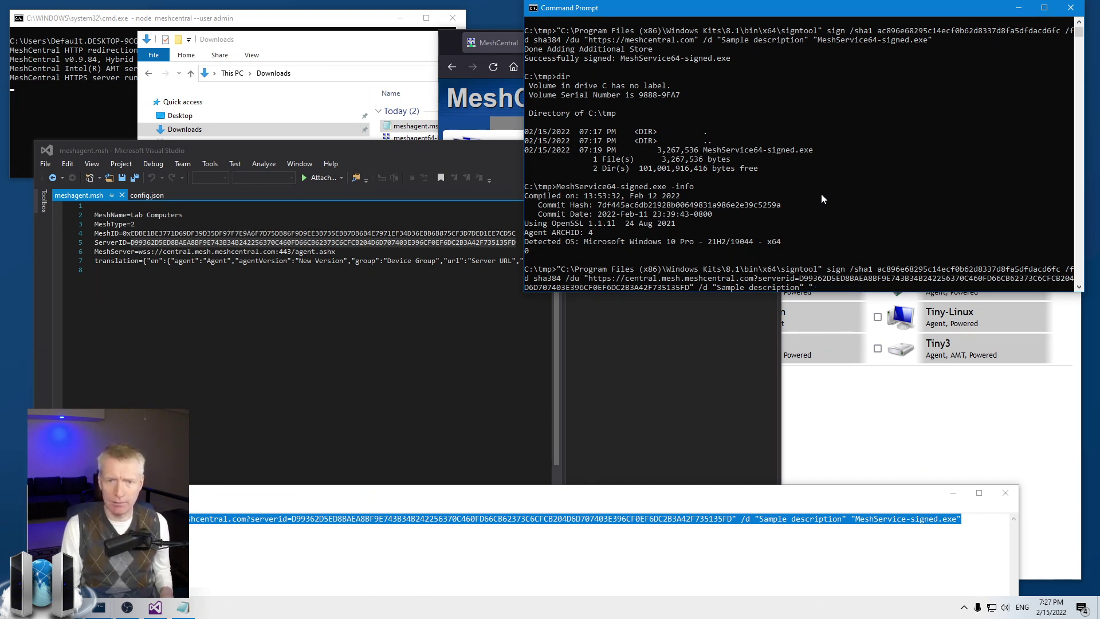
pyautogui.moveTo(704, 150); pyautogui.dragTo(819, 150)
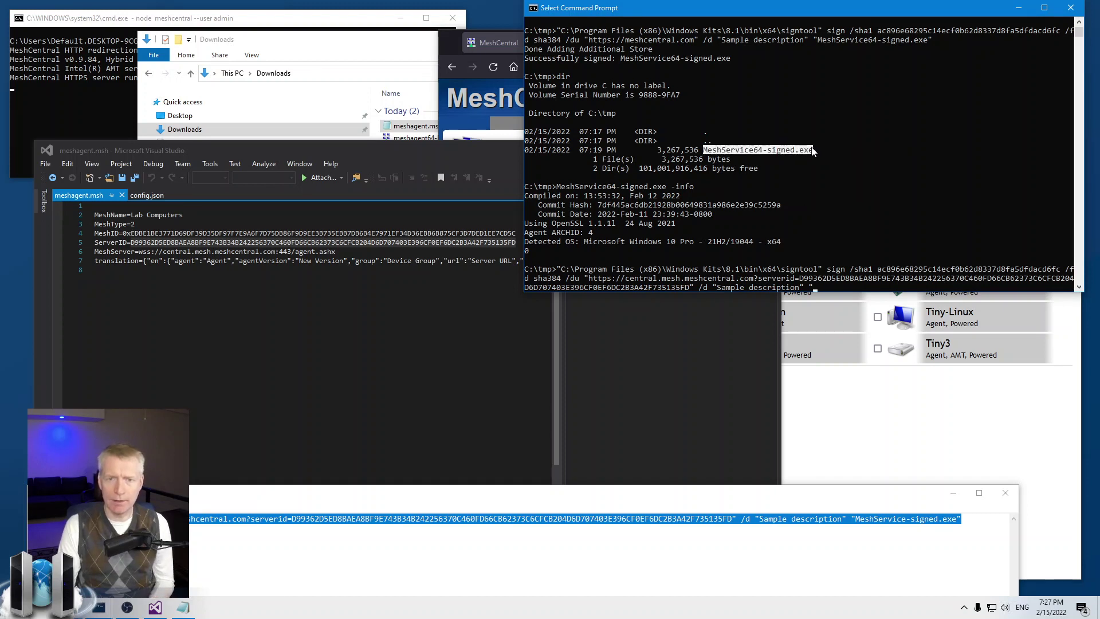
pyautogui.hotkey('ctrl', 'c')
pyautogui.hotkey('ctrl', 'v')
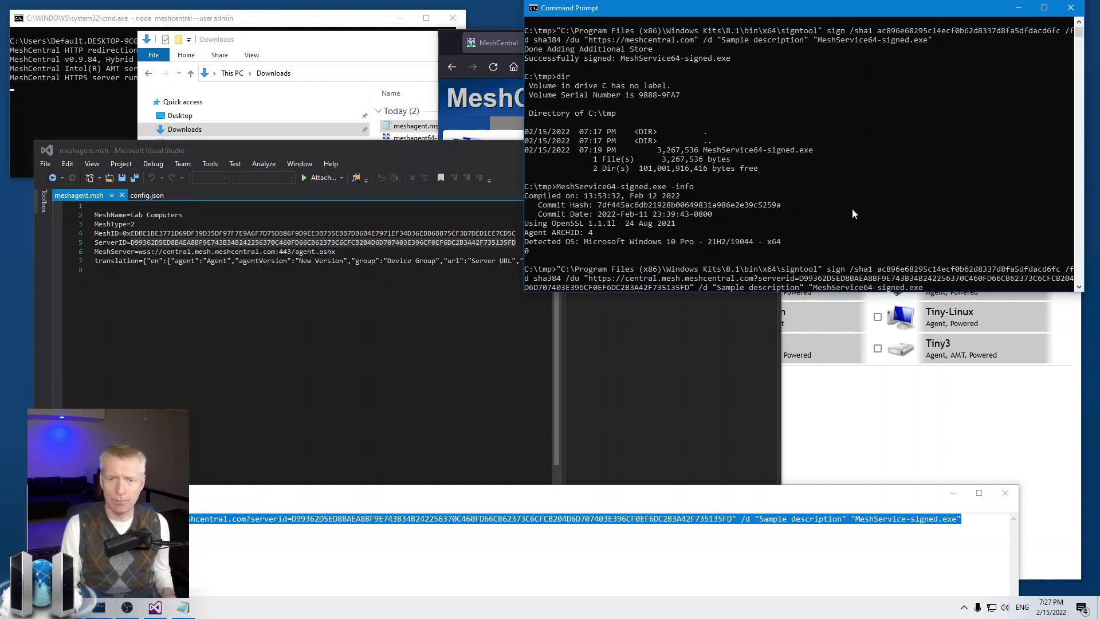
pyautogui.press('Return')
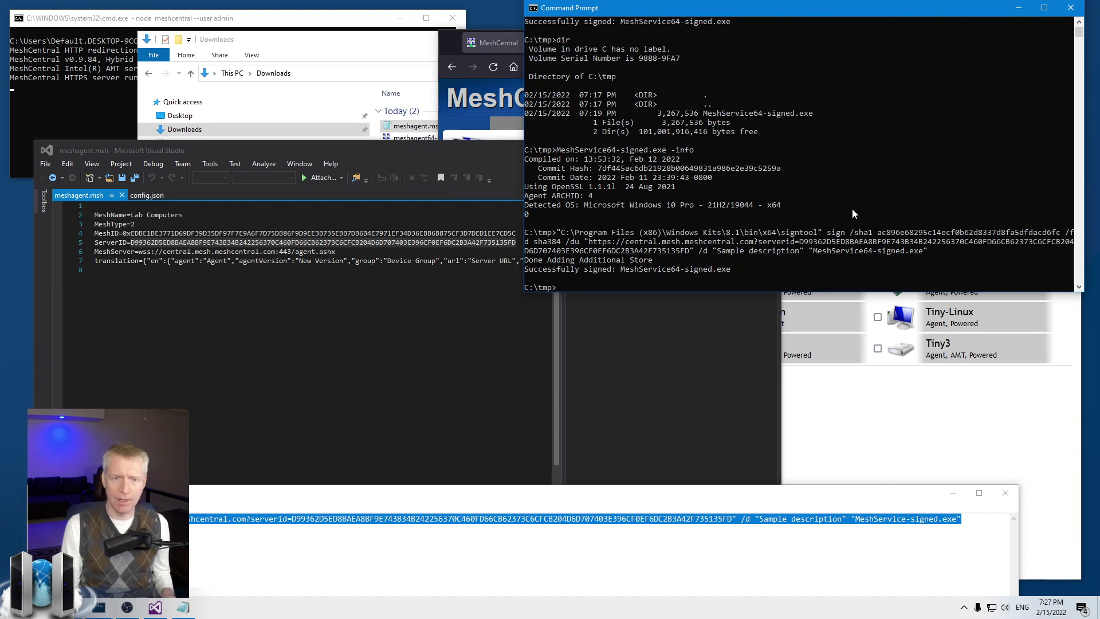
# Step: Run MeshService64-signed.exe with -info again and check the server host and server ID the agent is locked to
pyautogui.press('Up')
pyautogui.press('Up')
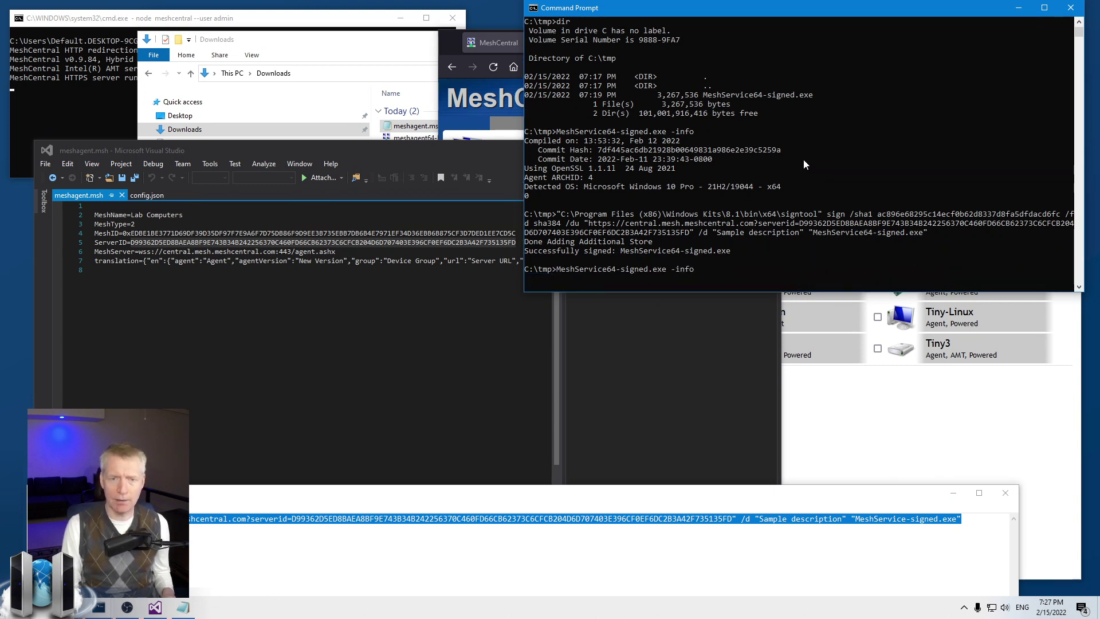
pyautogui.press('Return')
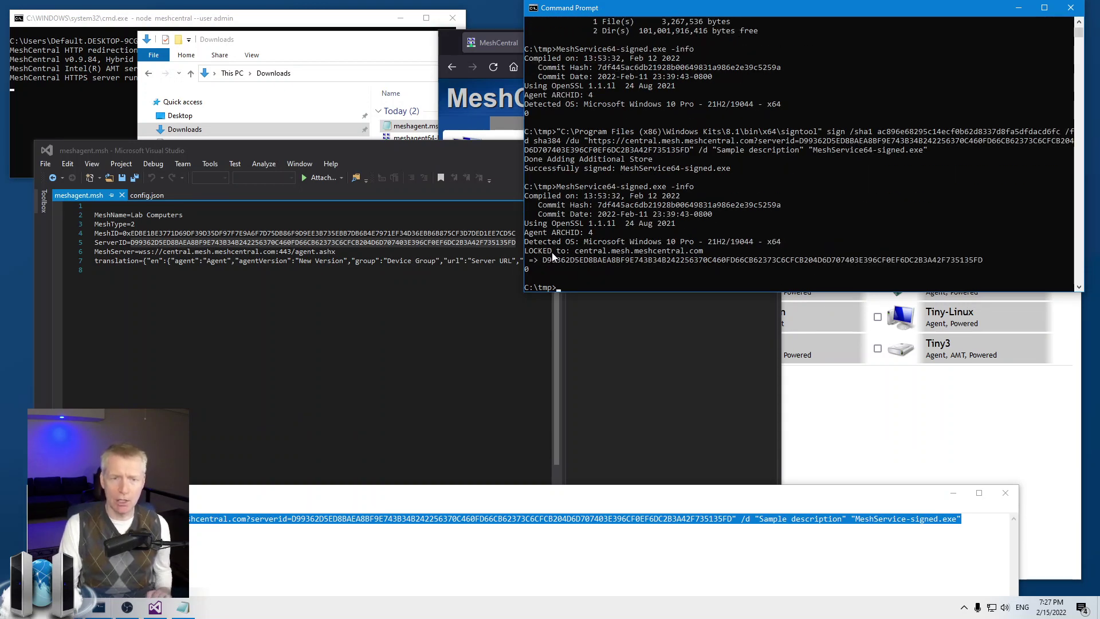
pyautogui.moveTo(576, 253); pyautogui.dragTo(704, 253)
pyautogui.moveTo(544, 260); pyautogui.dragTo(986, 269)
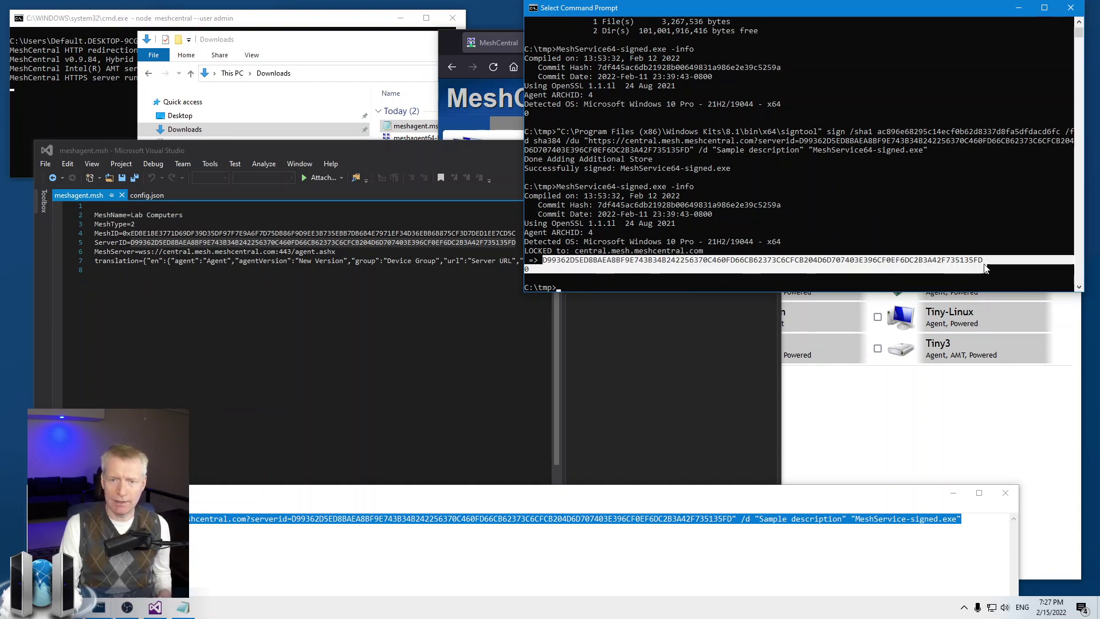
pyautogui.click(898, 214)
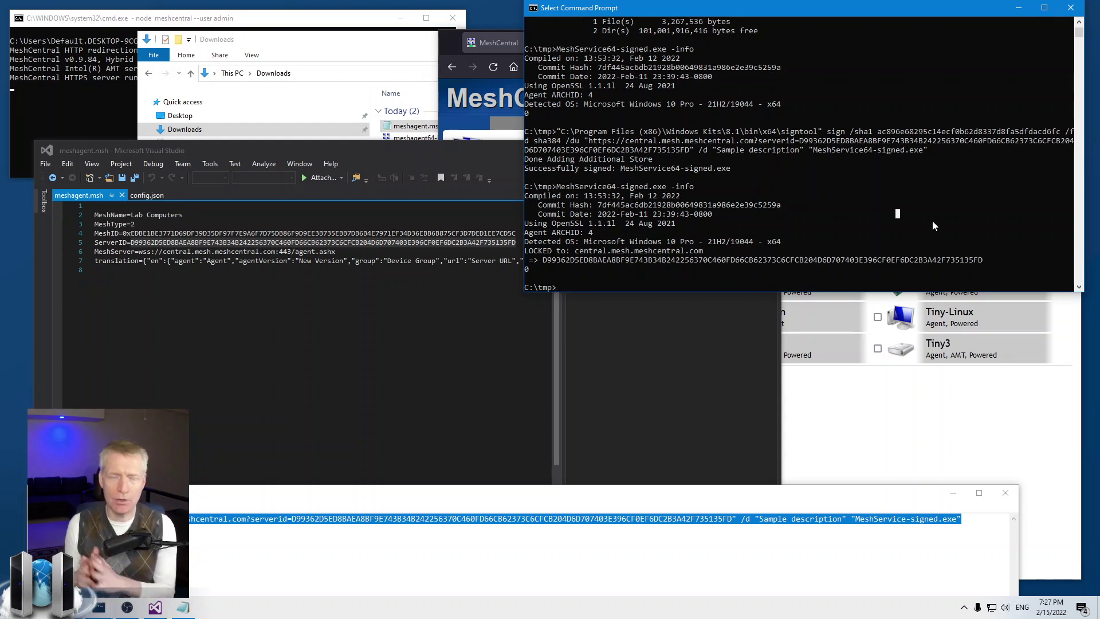
# Step: Close notes.txt and minimize the Visual Studio window
pyautogui.click(1005, 492)
pyautogui.click(567, 275)
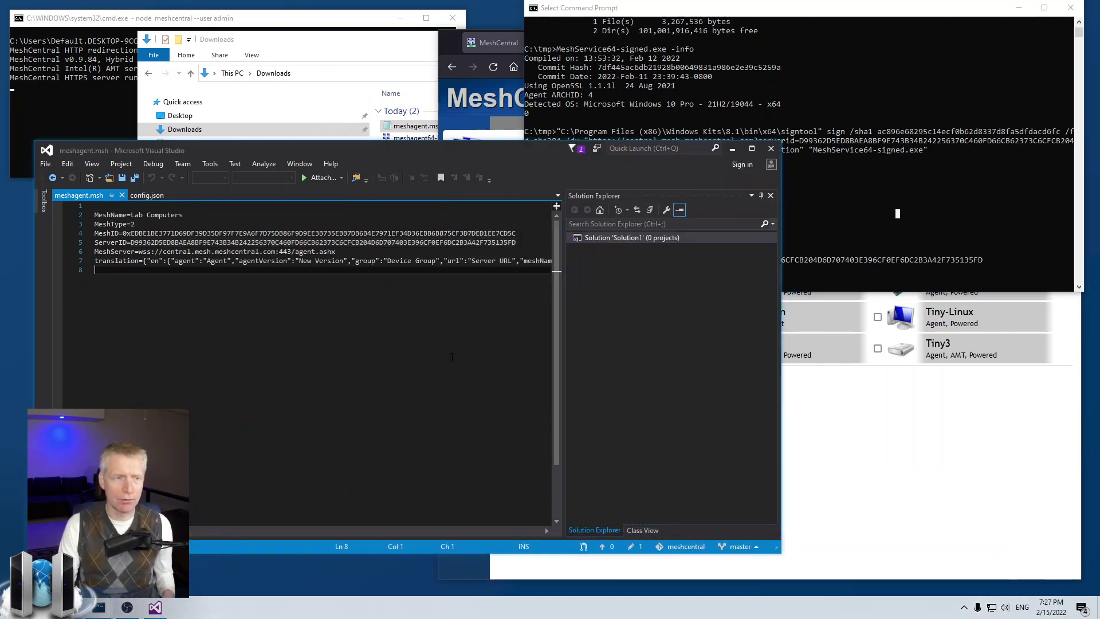
pyautogui.click(733, 149)
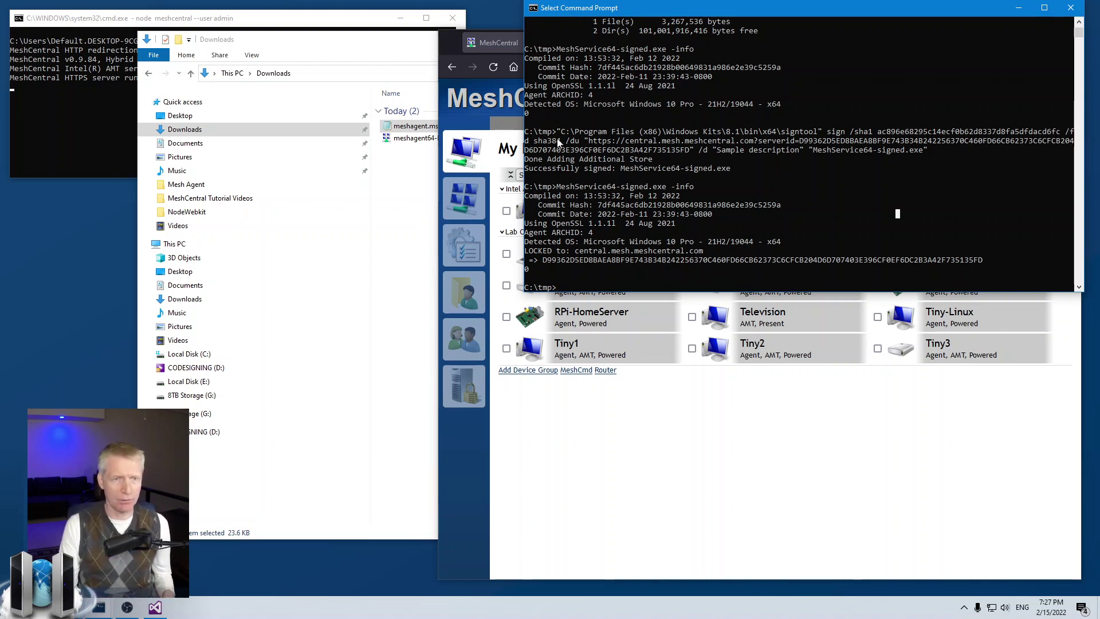
# Step: Copy meshagent.msh from the Downloads folder into C:\tmp
pyautogui.click(411, 171)
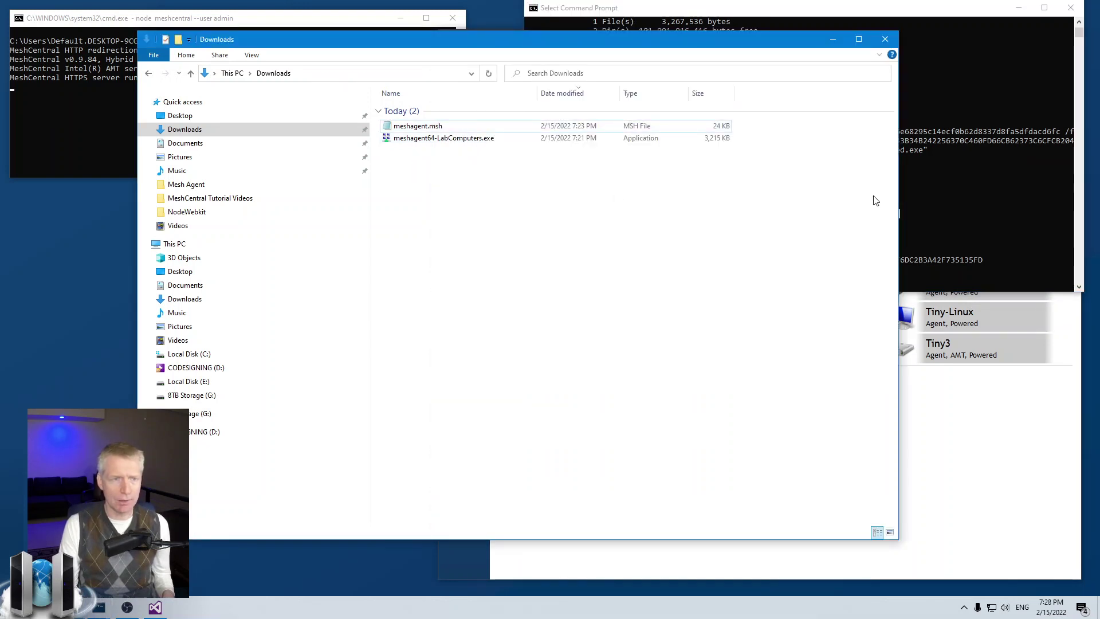
pyautogui.click(412, 127)
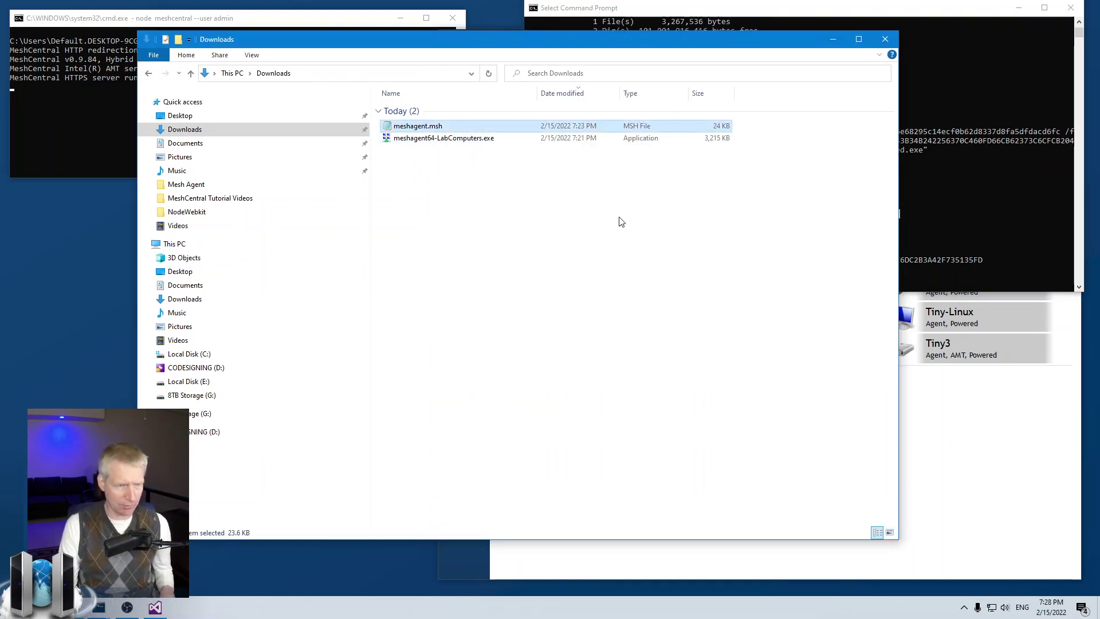
pyautogui.click(204, 358)
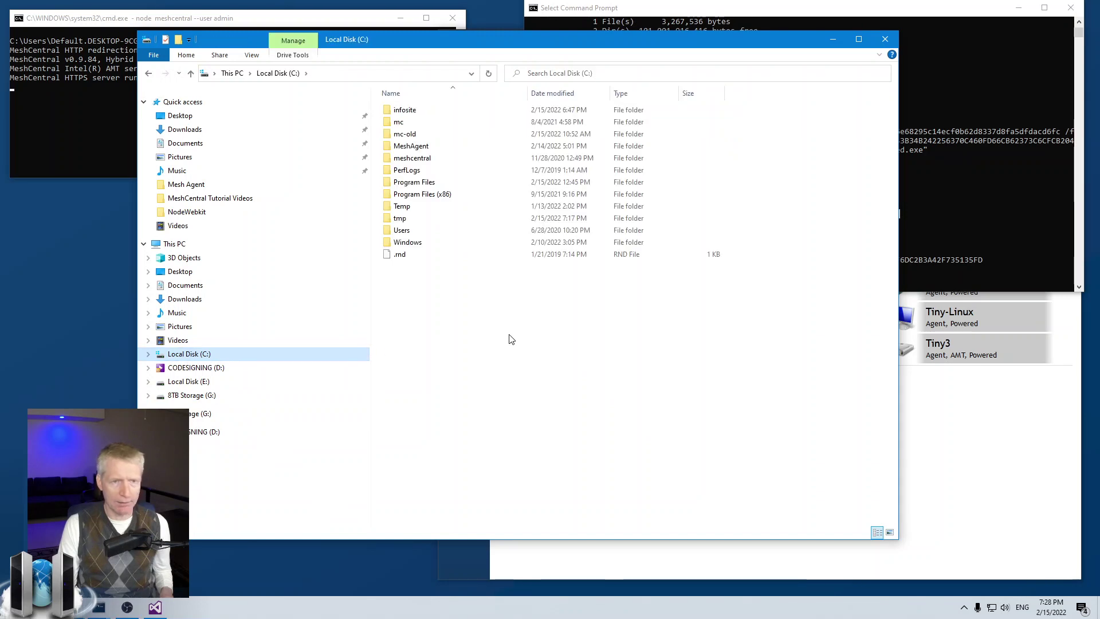
pyautogui.doubleClick(401, 219)
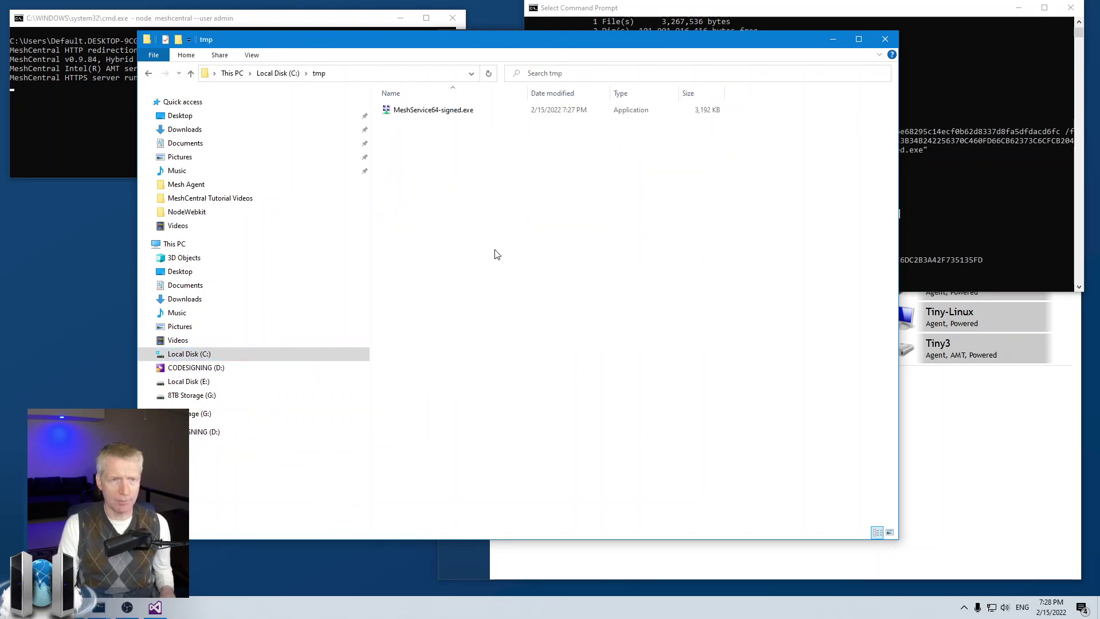
pyautogui.hotkey('ctrl', 'v')
# Step: Rename meshagent.msh in C:\tmp as MeshService64-signed.msh to match the signed executable's name
pyautogui.click(458, 123)
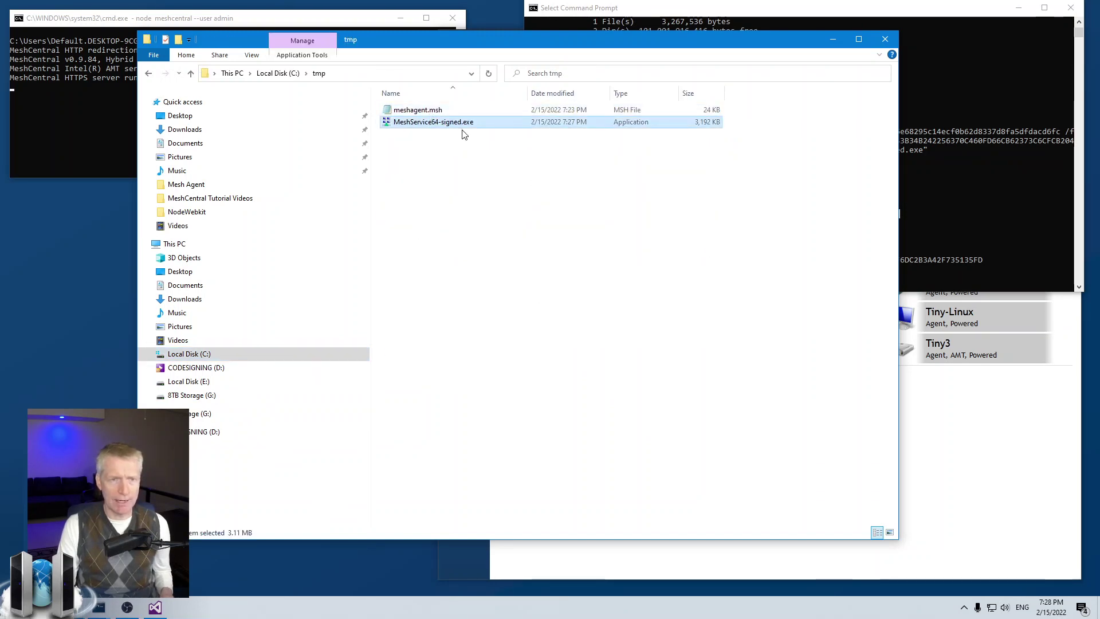
pyautogui.click(470, 158)
pyautogui.click(429, 110)
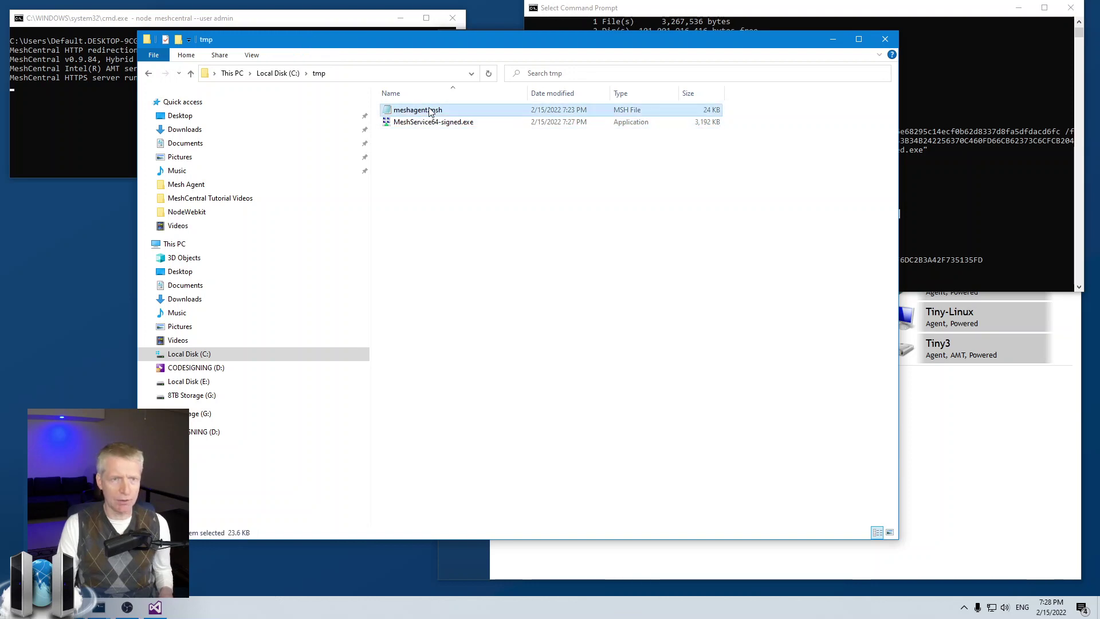
pyautogui.click(430, 111)
pyautogui.hotkey('ctrl', 'v')
pyautogui.click(525, 232)
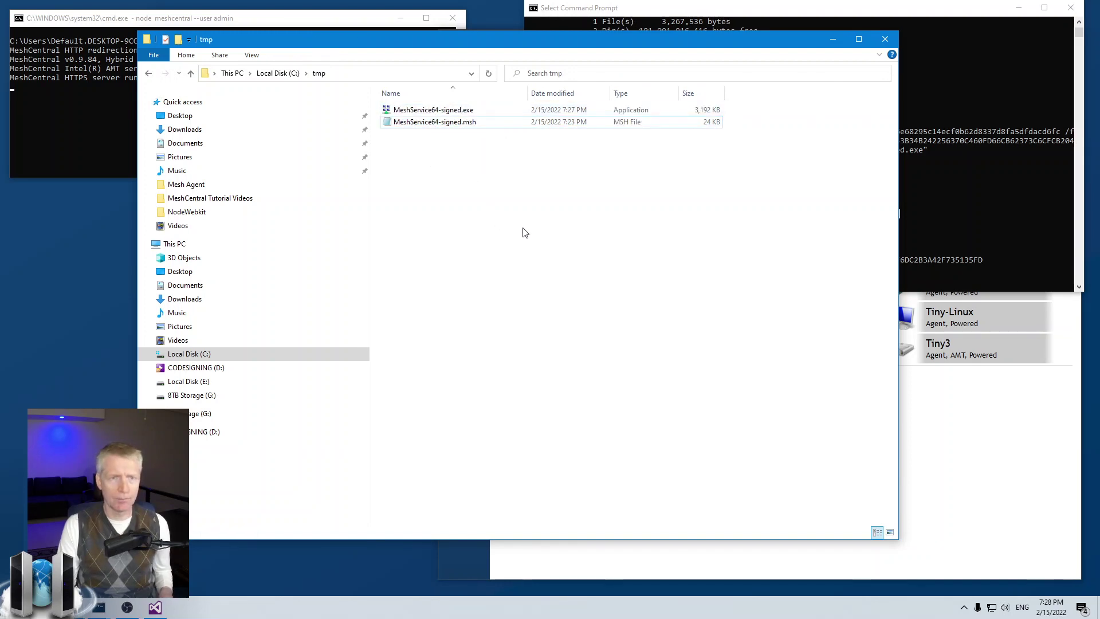
# Step: Launch MeshService64-signed.exe from C:\tmp to view the MeshCentral Agent installer dialog, and close the dialog
pyautogui.doubleClick(429, 111)
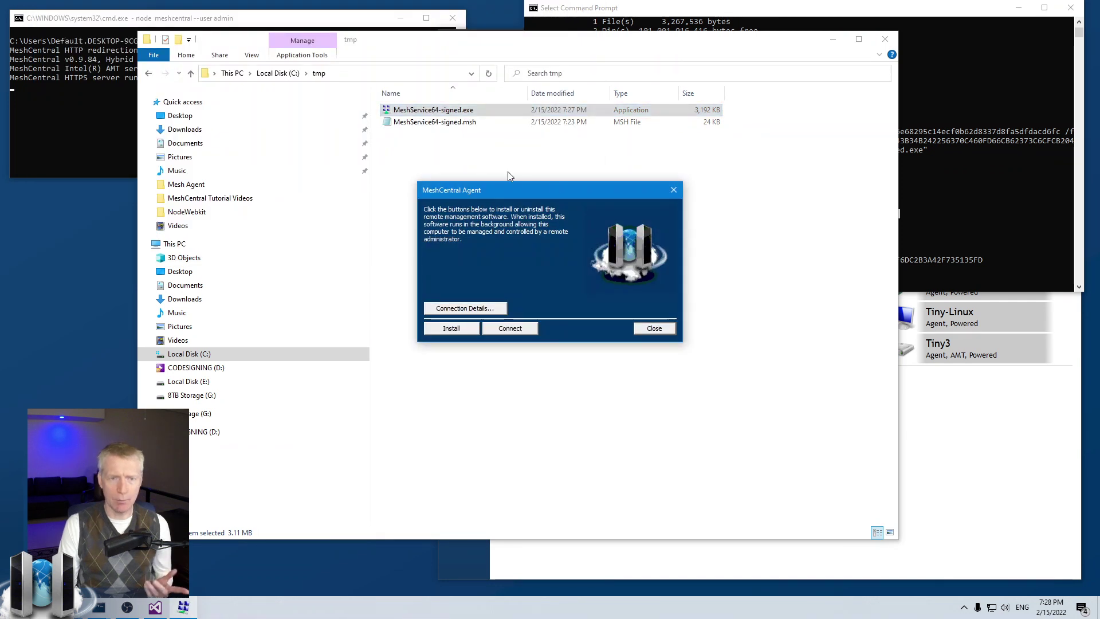
pyautogui.click(673, 190)
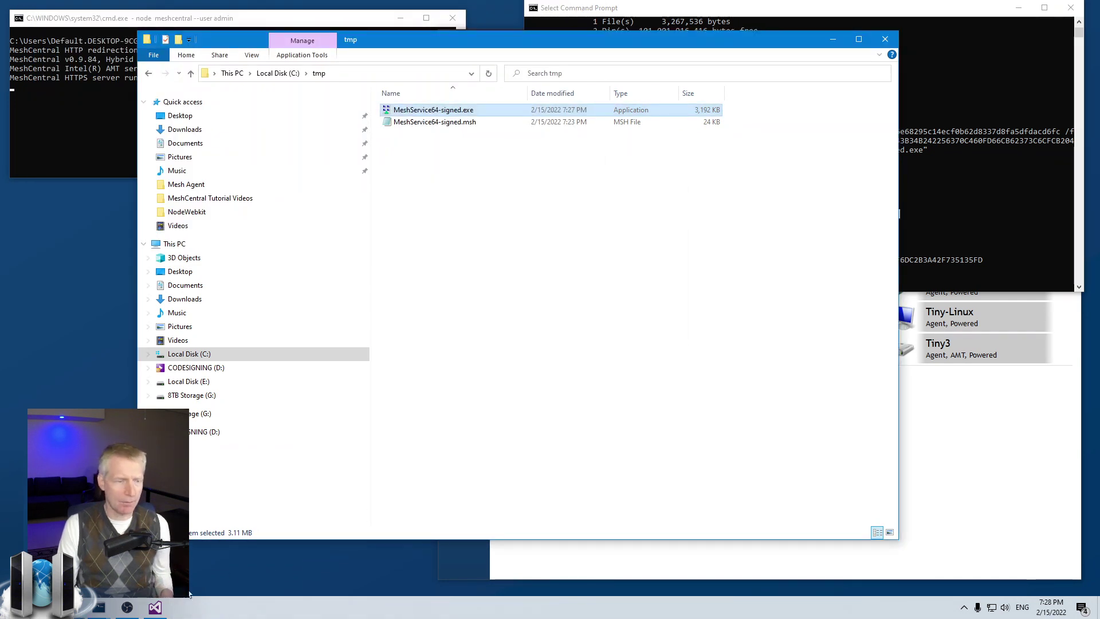
# Step: Bring Visual Studio back beside the tmp folder and close the open meshagent.msh and config.json files
pyautogui.click(155, 608)
pyautogui.moveTo(466, 143); pyautogui.dragTo(498, 218)
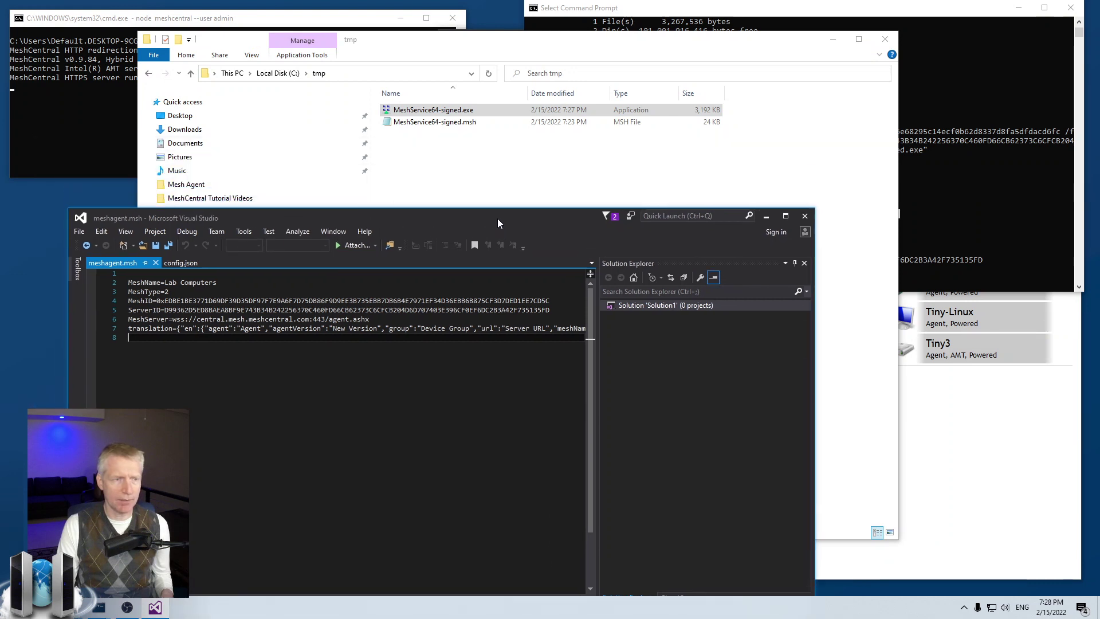
pyautogui.click(156, 263)
pyautogui.click(143, 263)
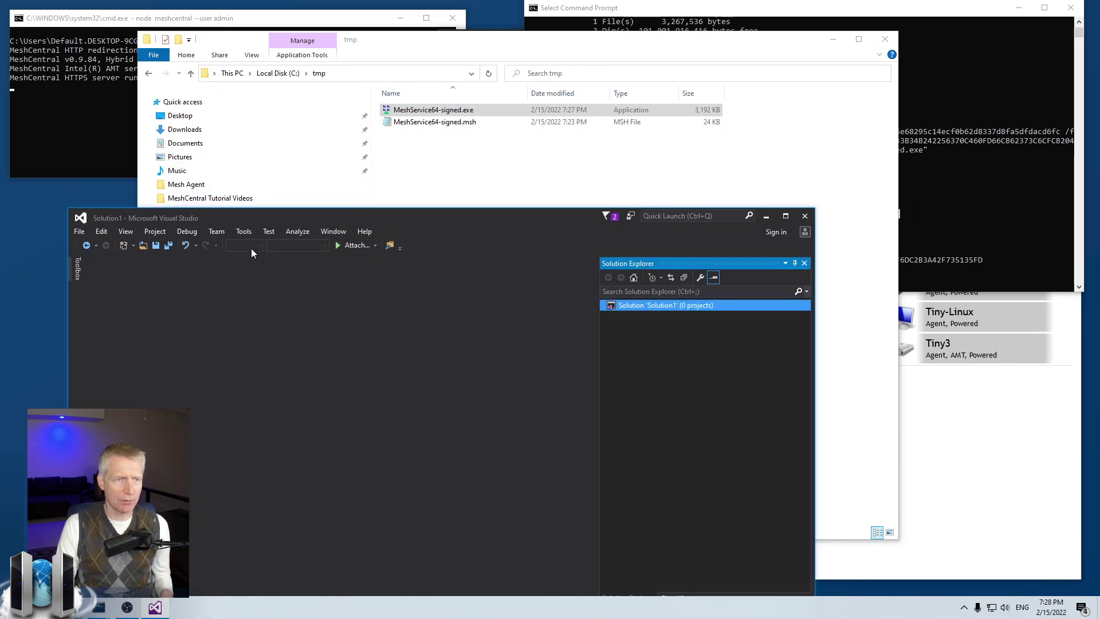
# Step: Open MeshService64-signed.msh in Visual Studio and insert abc before the host name in the MeshServer URL
pyautogui.moveTo(418, 122); pyautogui.dragTo(343, 333)
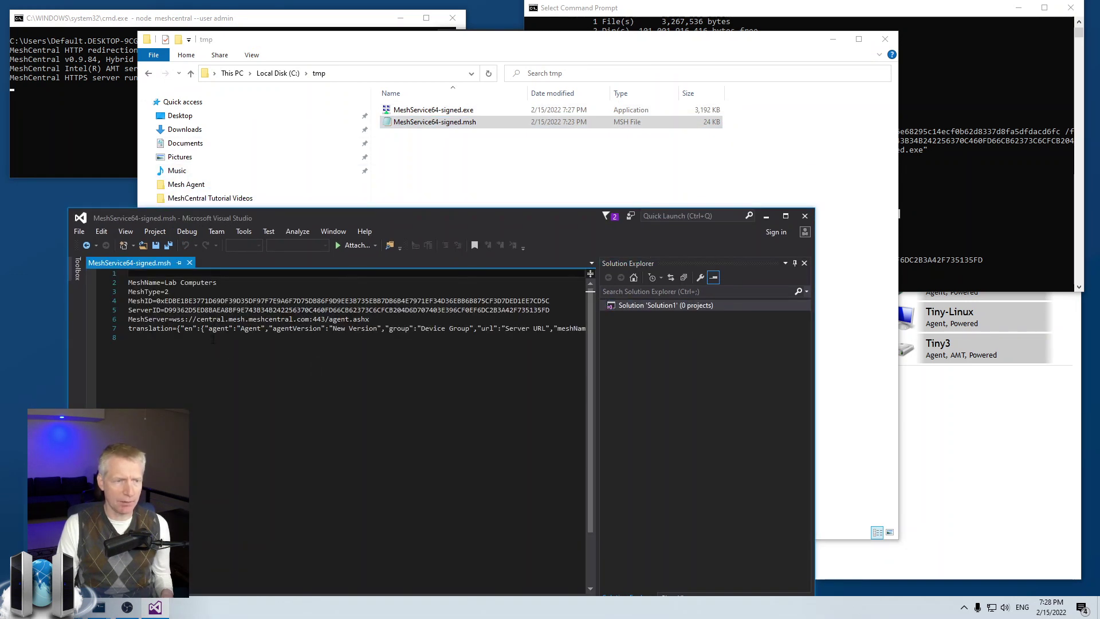
pyautogui.click(205, 319)
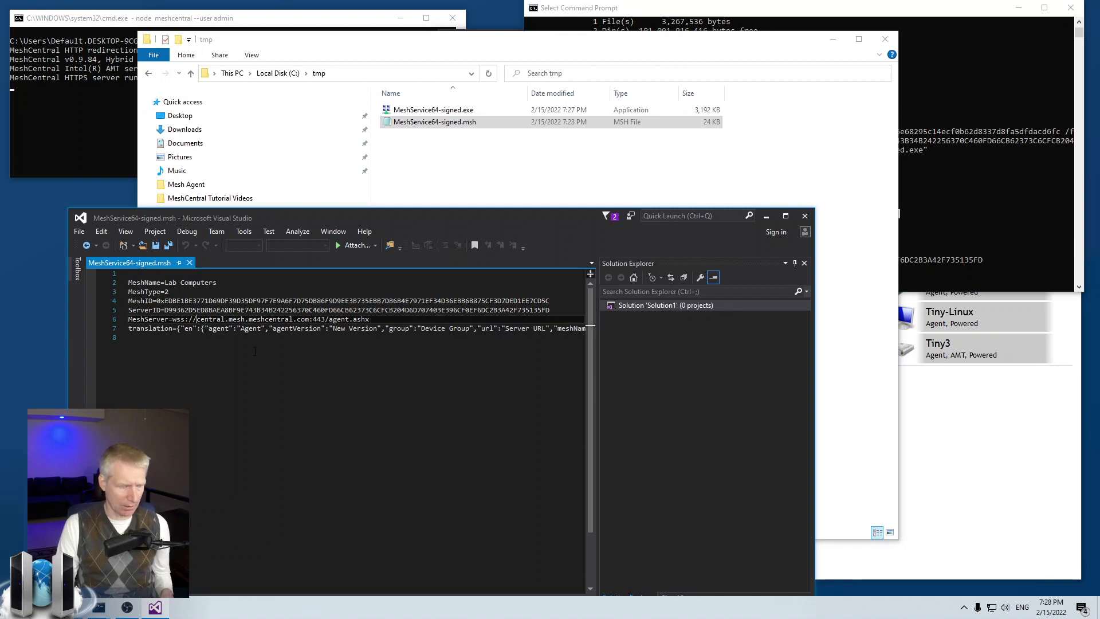
pyautogui.write('abc')
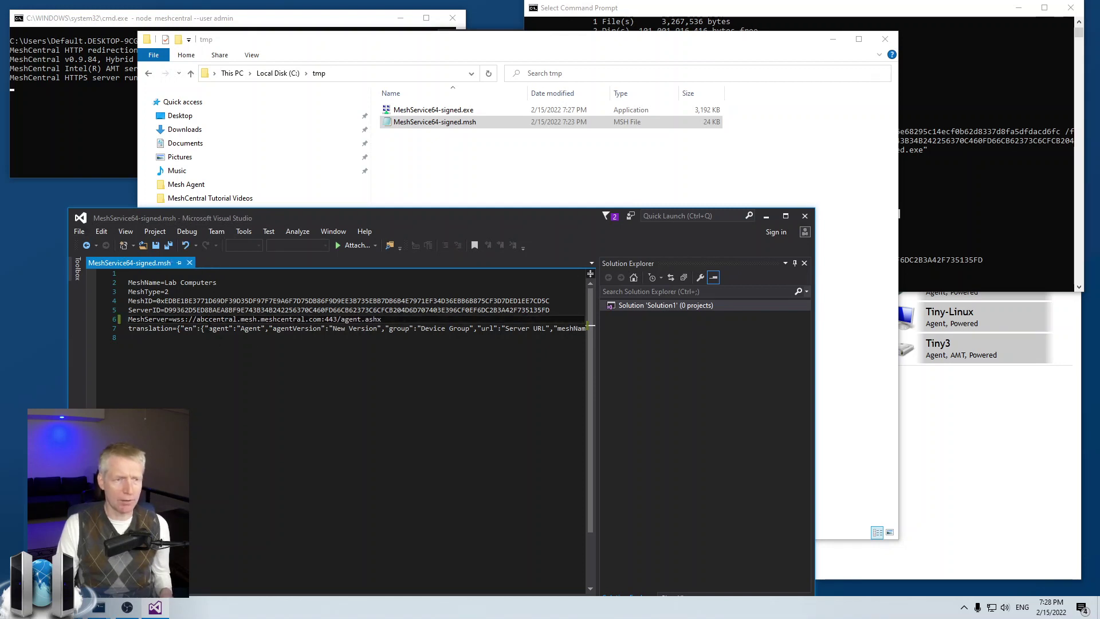
# Step: Try to launch MeshService64-signed.exe, and in Visual Studio remove abc from the MeshServer URL in MeshService64-signed.msh and save it
pyautogui.click(436, 110)
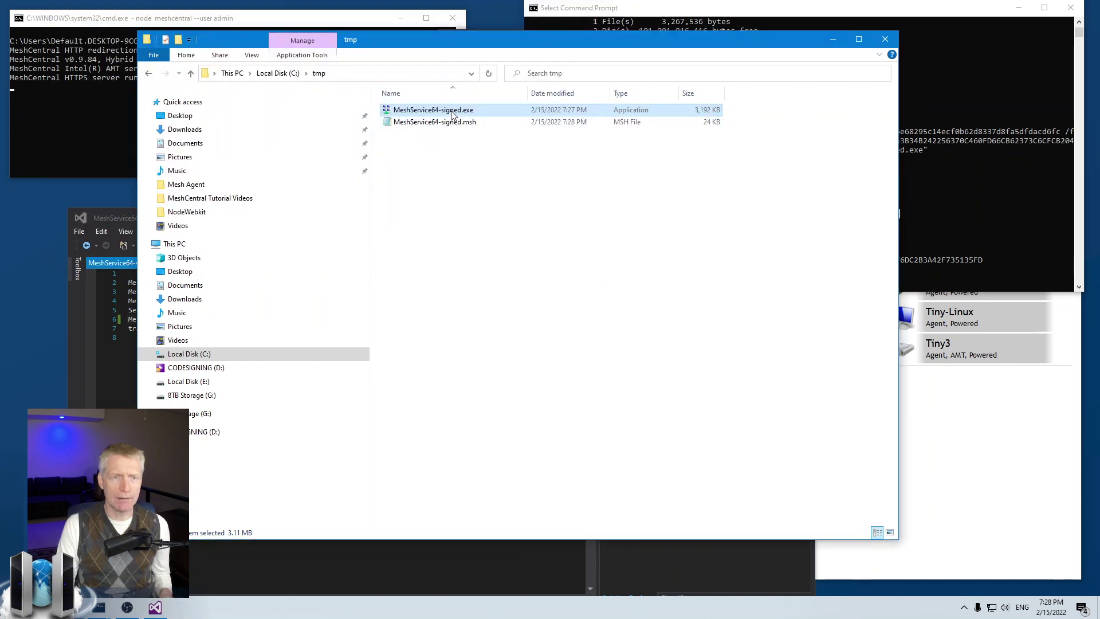
pyautogui.click(114, 367)
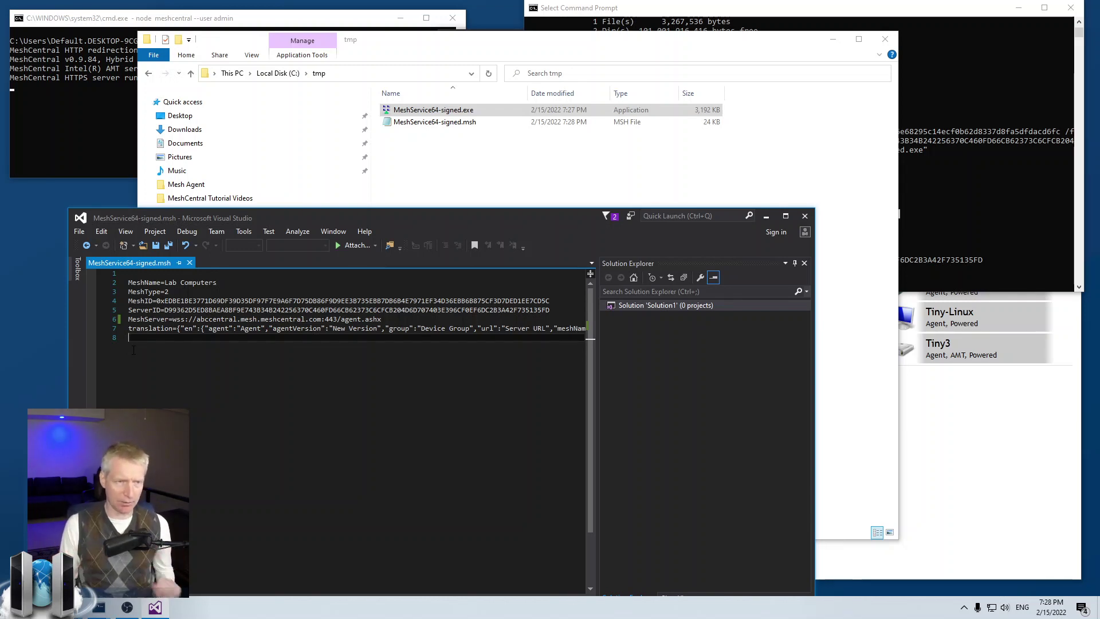
pyautogui.click(207, 319)
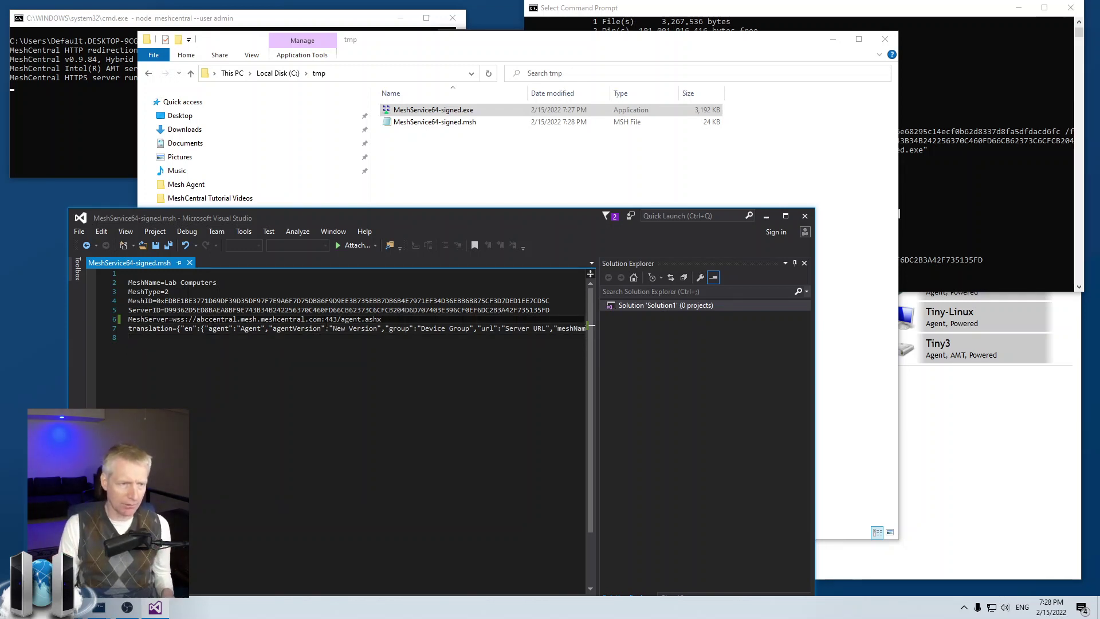
pyautogui.press('BackSpace')
pyautogui.press('BackSpace')
pyautogui.press('BackSpace')
pyautogui.hotkey('ctrl', 's')
# Step: Replace the first character of the ServerID in MeshService64-signed.msh with E, save it, and try to launch MeshService64-signed.exe
pyautogui.click(197, 310)
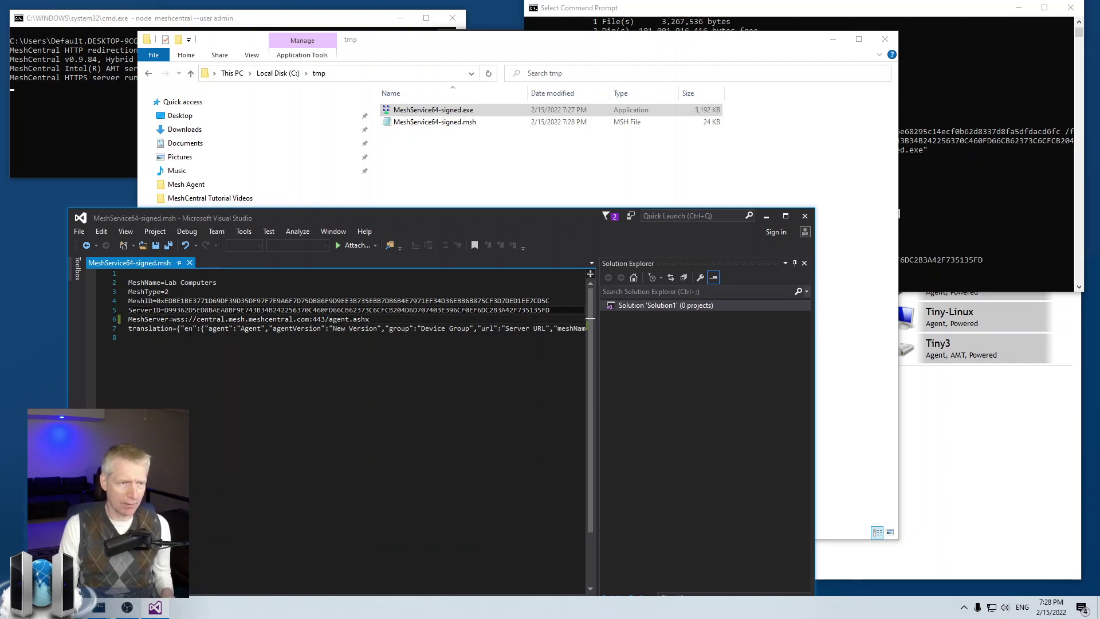
pyautogui.click(165, 310)
pyautogui.press('Delete')
pyautogui.write('E')
pyautogui.click(79, 231)
pyautogui.click(137, 316)
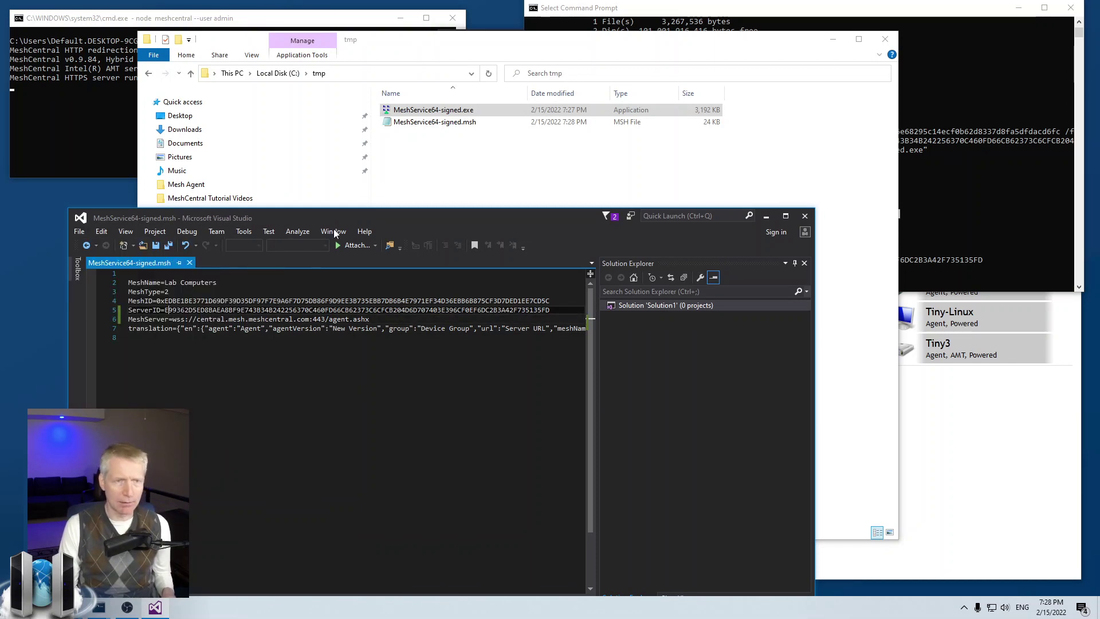
pyautogui.click(431, 110)
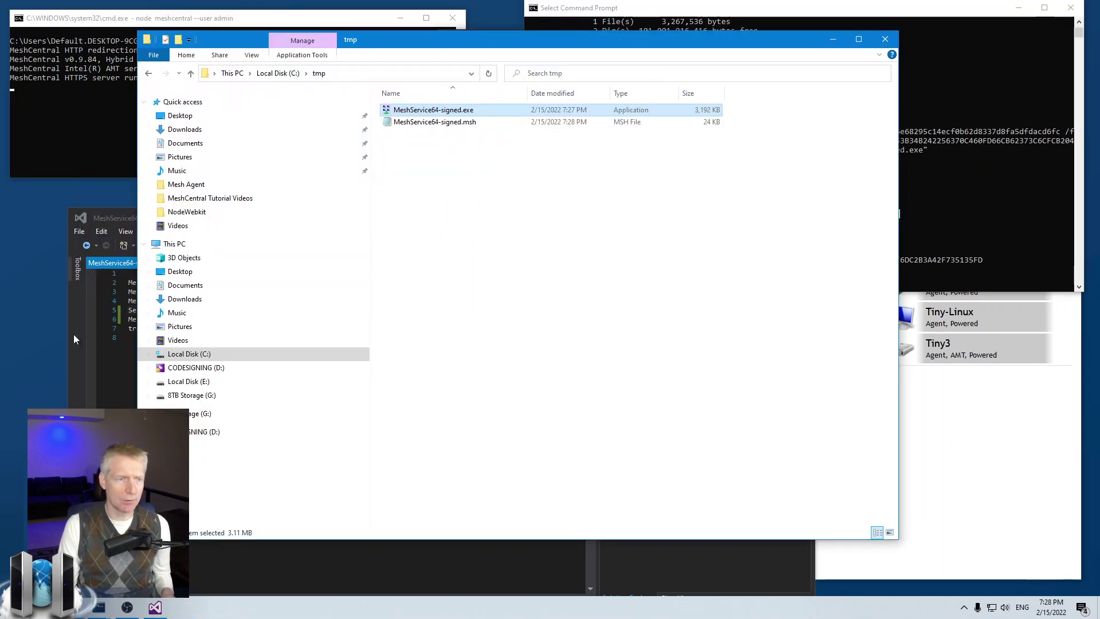
# Step: Undo the ServerID edit in MeshService64-signed.msh and save the file
pyautogui.click(123, 322)
pyautogui.hotkey('ctrl', 'z')
pyautogui.hotkey('ctrl', 'z')
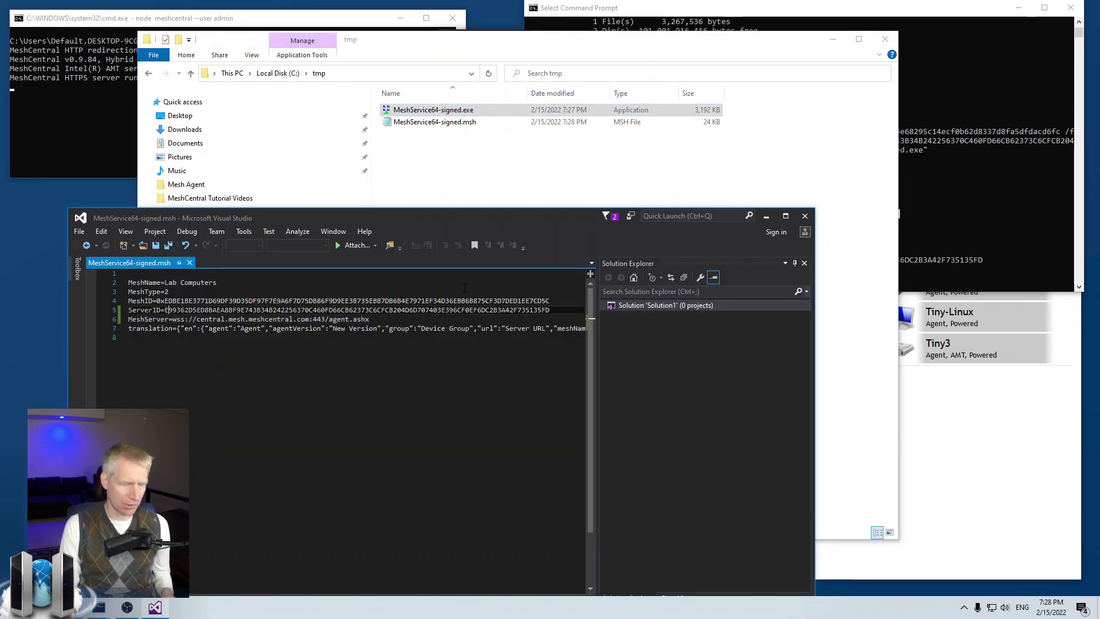
pyautogui.hotkey('ctrl', 's')
# Step: Launch MeshService64-signed.exe from C:\tmp, view its connection details, and close the MeshCentral Agent dialog
pyautogui.doubleClick(453, 109)
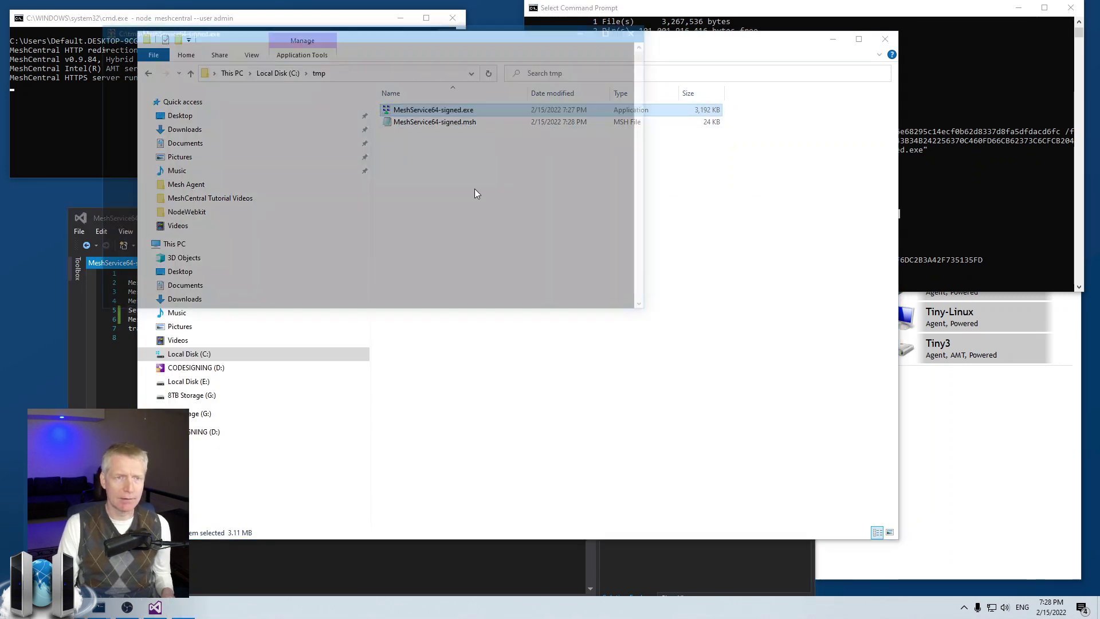
pyautogui.moveTo(511, 192); pyautogui.dragTo(548, 170)
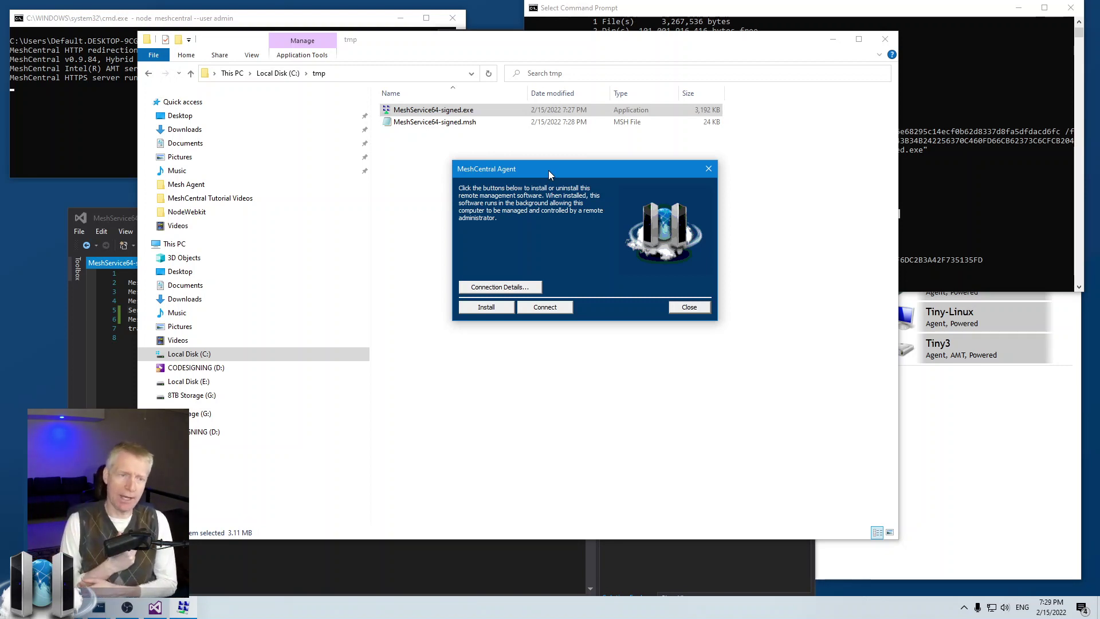
pyautogui.click(500, 286)
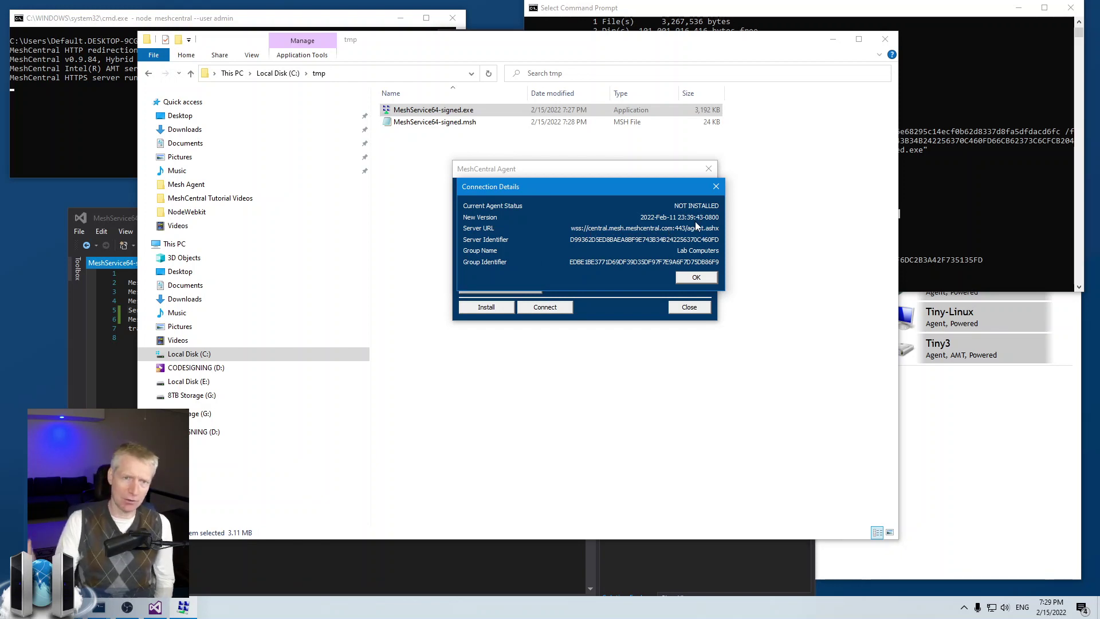
pyautogui.click(692, 279)
pyautogui.moveTo(564, 169); pyautogui.dragTo(582, 174)
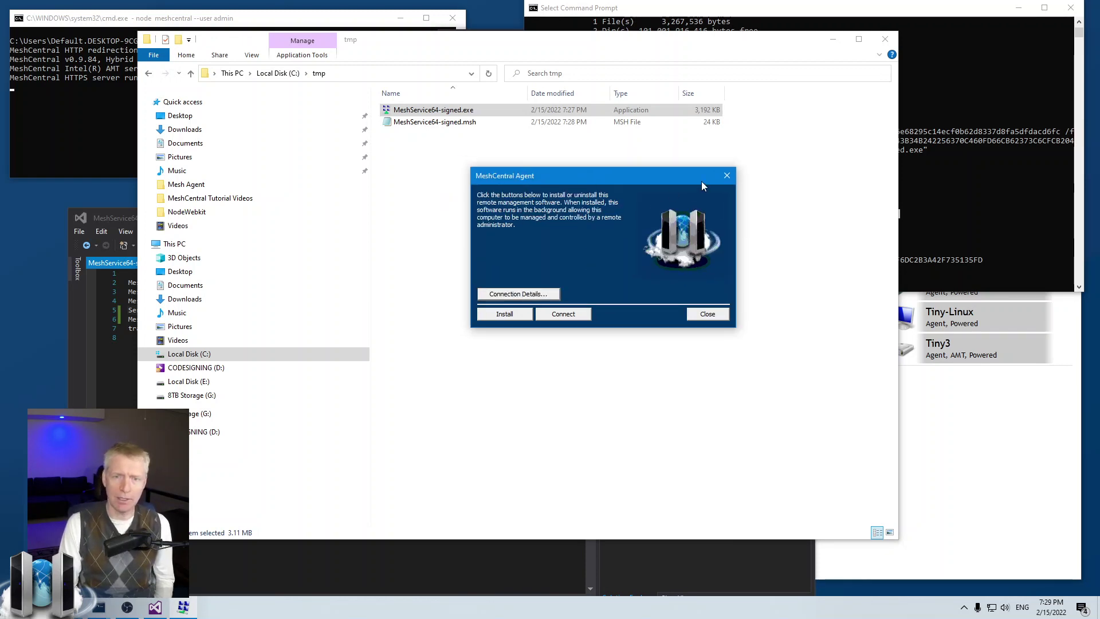
pyautogui.click(725, 176)
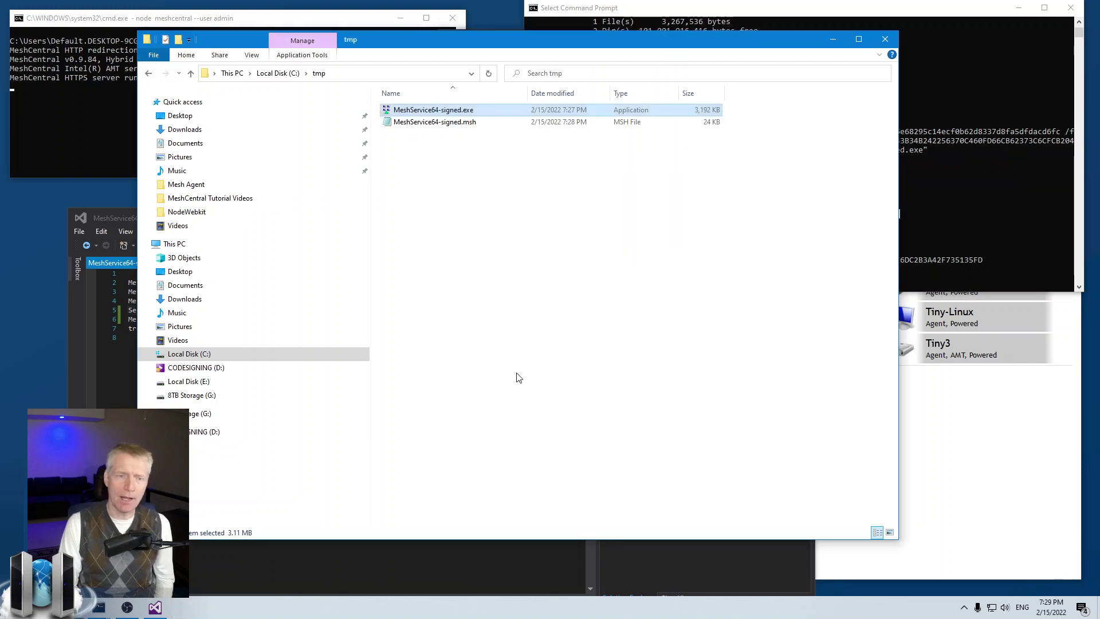
pyautogui.click(531, 432)
pyautogui.click(457, 122)
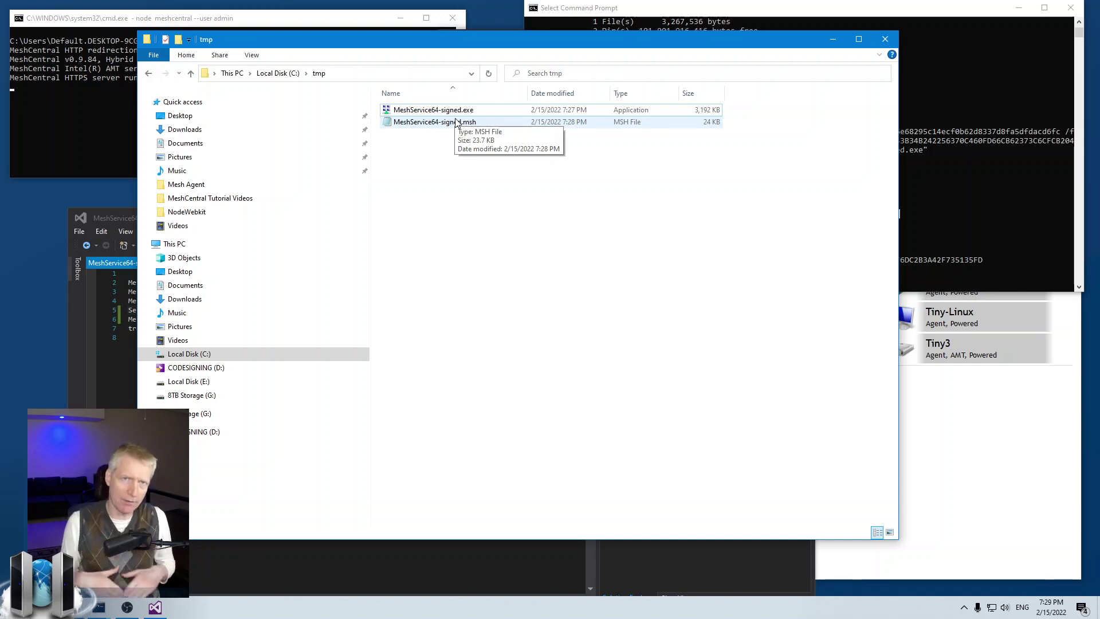
pyautogui.press('Up')
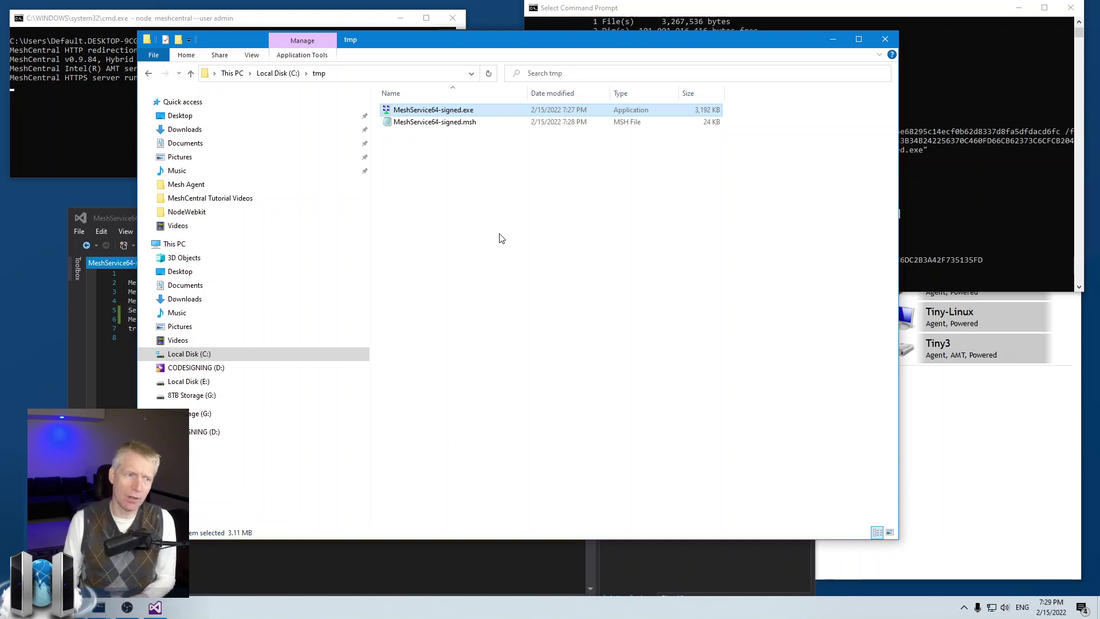
# Step: Review the agent's lock information in Command Prompt, and highlight part of the serverid value in the signing command in the text editor
pyautogui.click(116, 348)
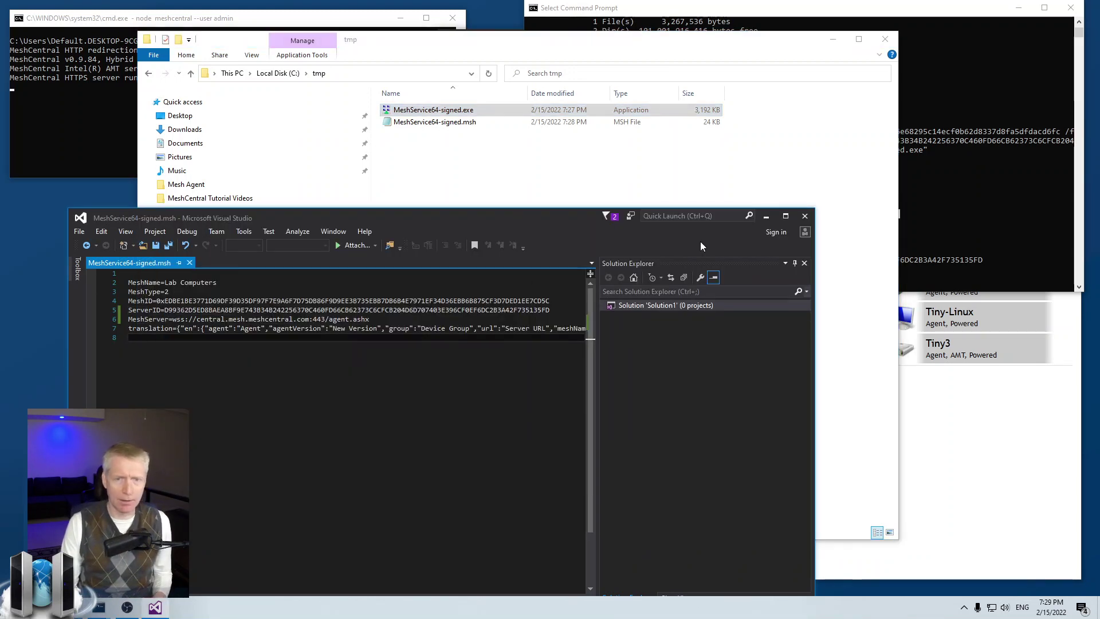
pyautogui.click(907, 213)
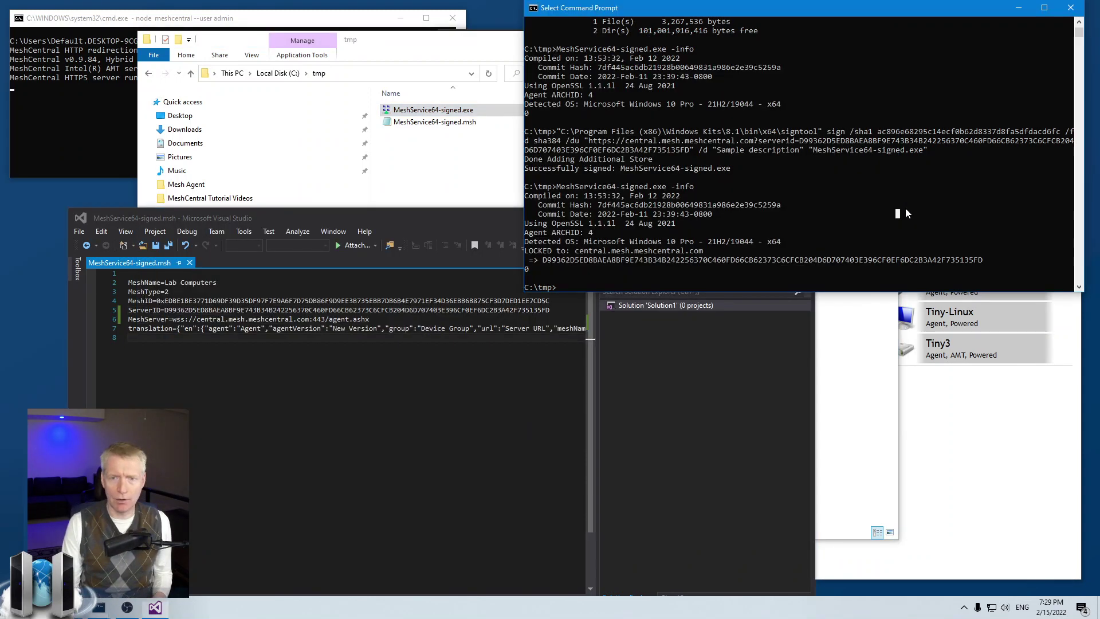
pyautogui.rightClick(652, 258)
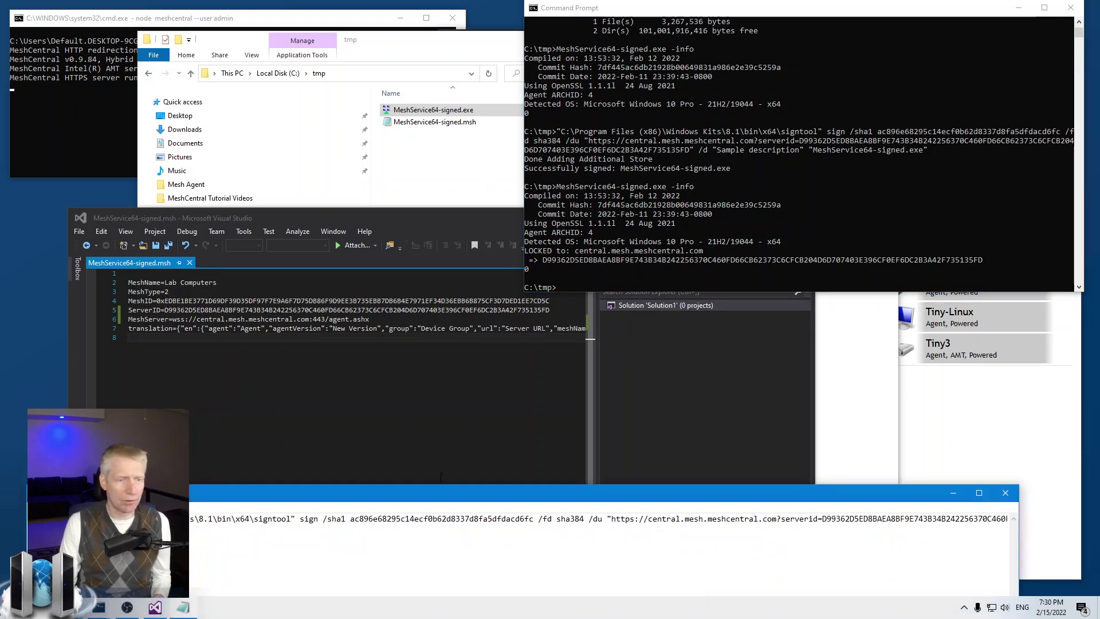
pyautogui.moveTo(612, 519); pyautogui.dragTo(894, 523)
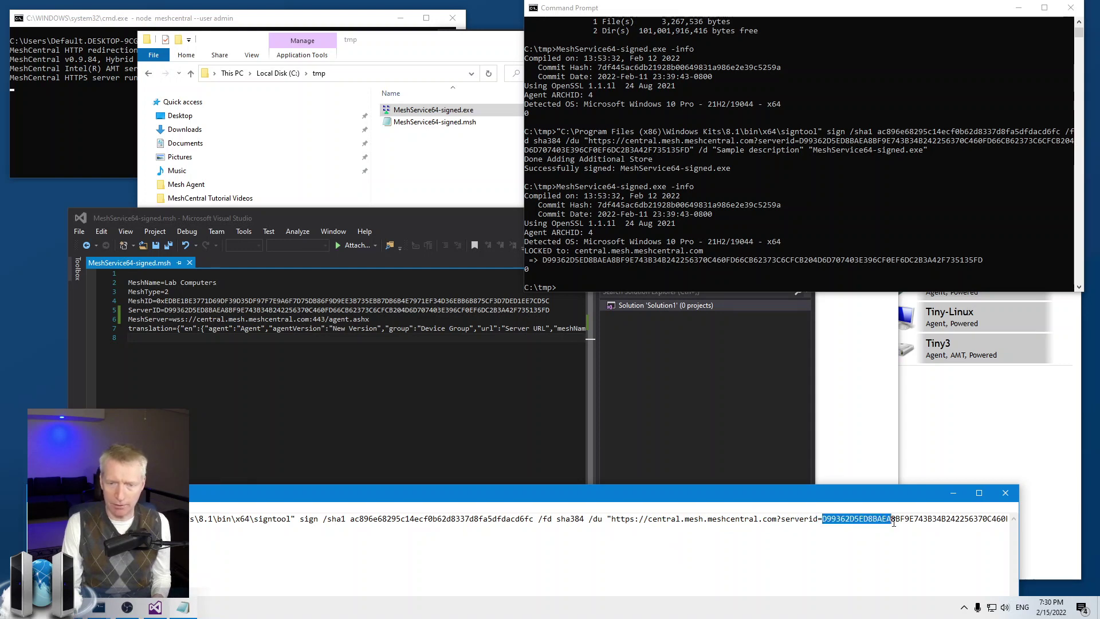
pyautogui.click(870, 549)
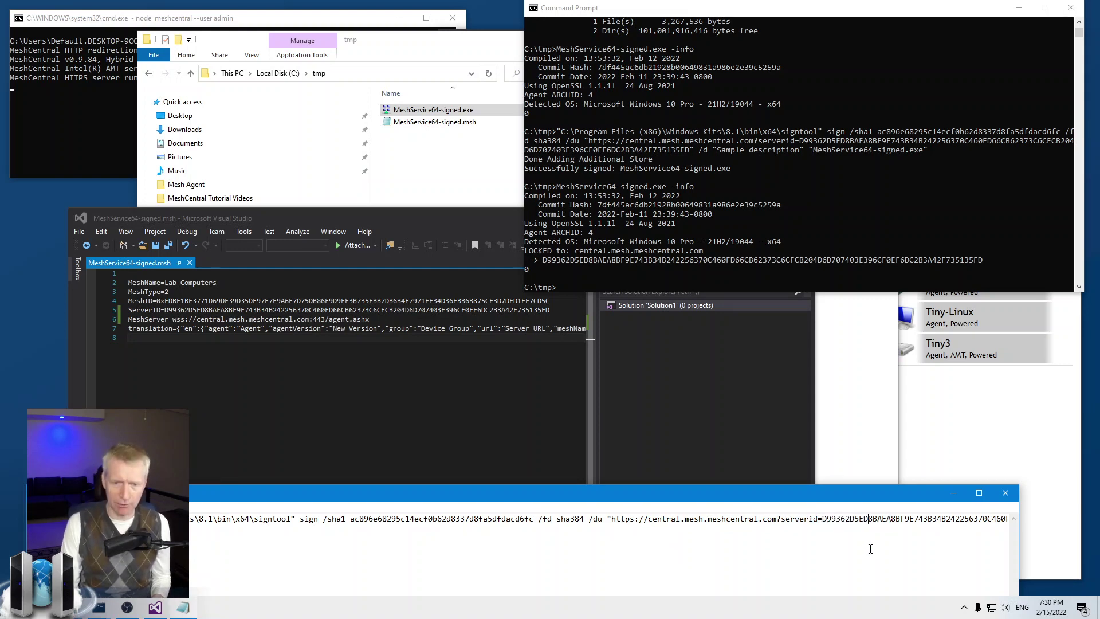